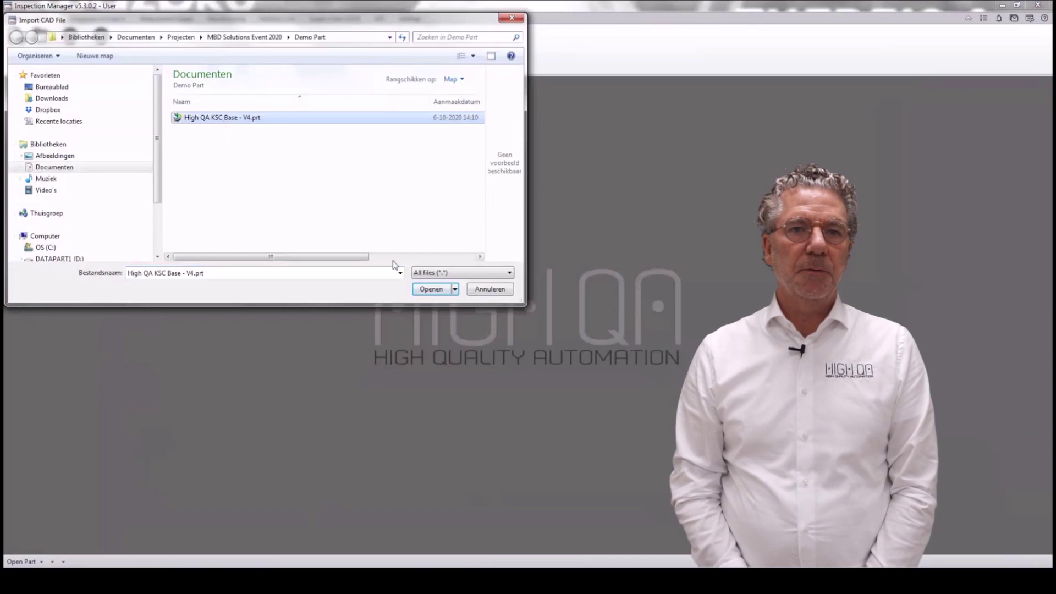
Import the part file High QA KSC Base - V4.prt from the Import CAD File dialog
{"action": "left_click", "coordinate": [430, 289]}
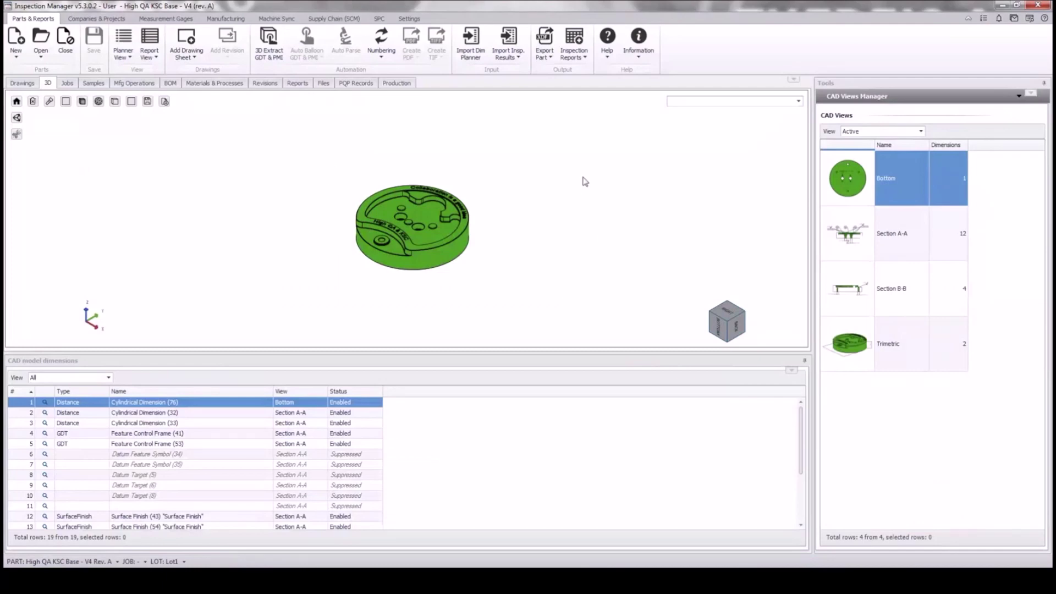
{"action": "middle_click_drag", "start_coordinate": [427, 232], "coordinate": [449, 244]}
{"action": "scroll", "coordinate": [424, 220], "scroll_direction": "up", "scroll_amount": 3}
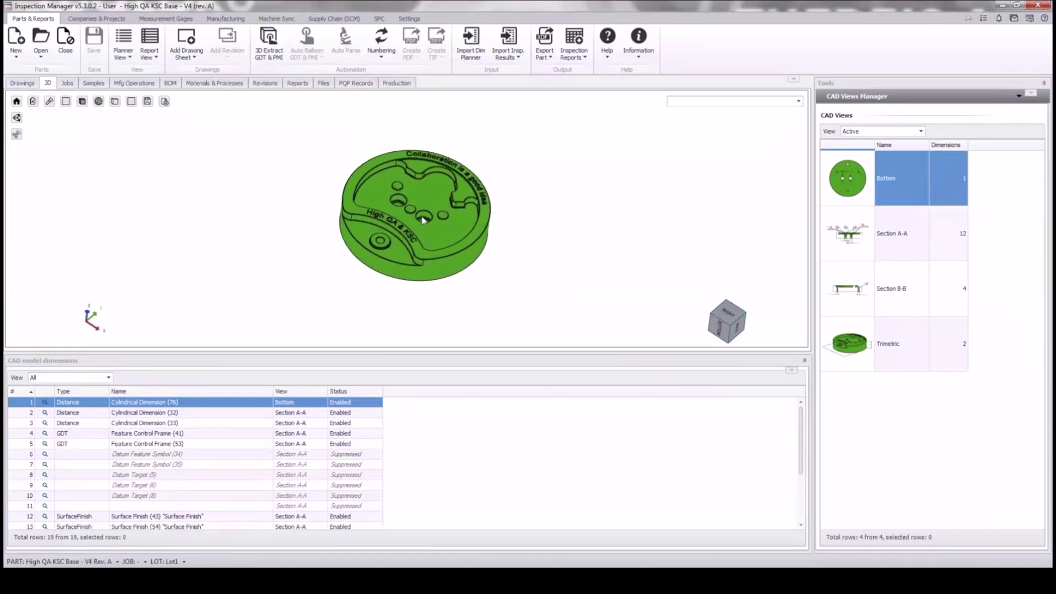
{"action": "scroll", "coordinate": [423, 220], "scroll_direction": "up", "scroll_amount": 2}
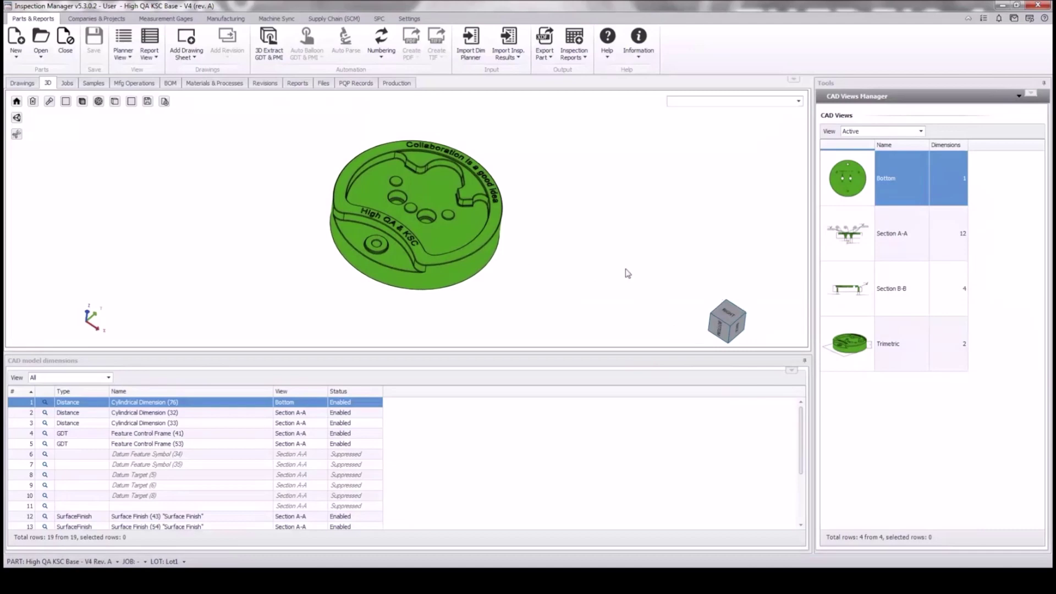
{"action": "middle_click_drag", "start_coordinate": [431, 207], "coordinate": [483, 210]}
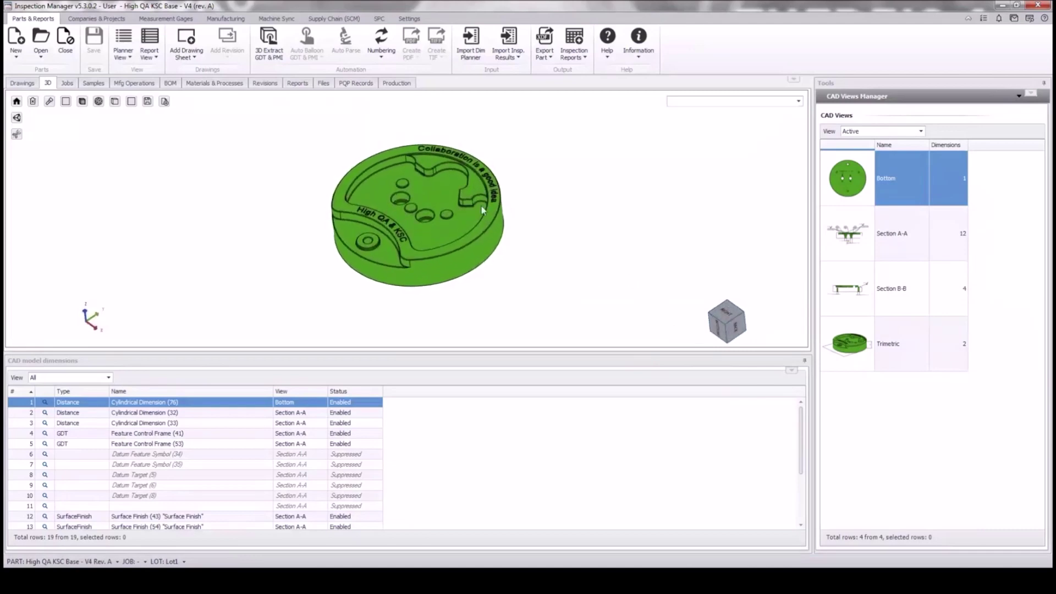
List all 11 CAD views and browse them, then filter back to Active views only
{"action": "left_click", "coordinate": [921, 134]}
{"action": "left_click", "coordinate": [884, 146]}
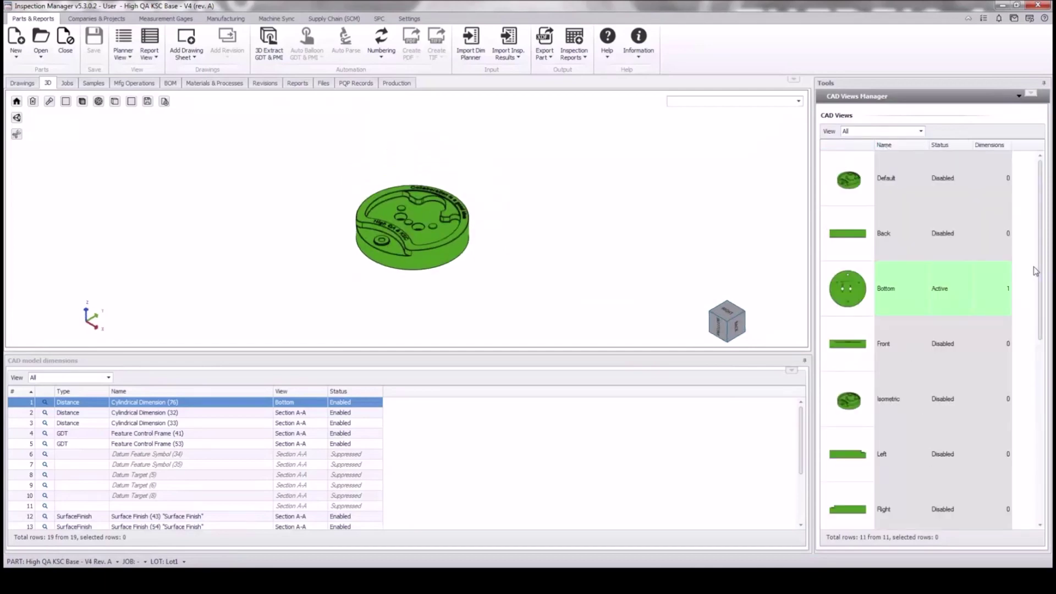
{"action": "scroll", "coordinate": [995, 283], "scroll_direction": "down", "scroll_amount": 6}
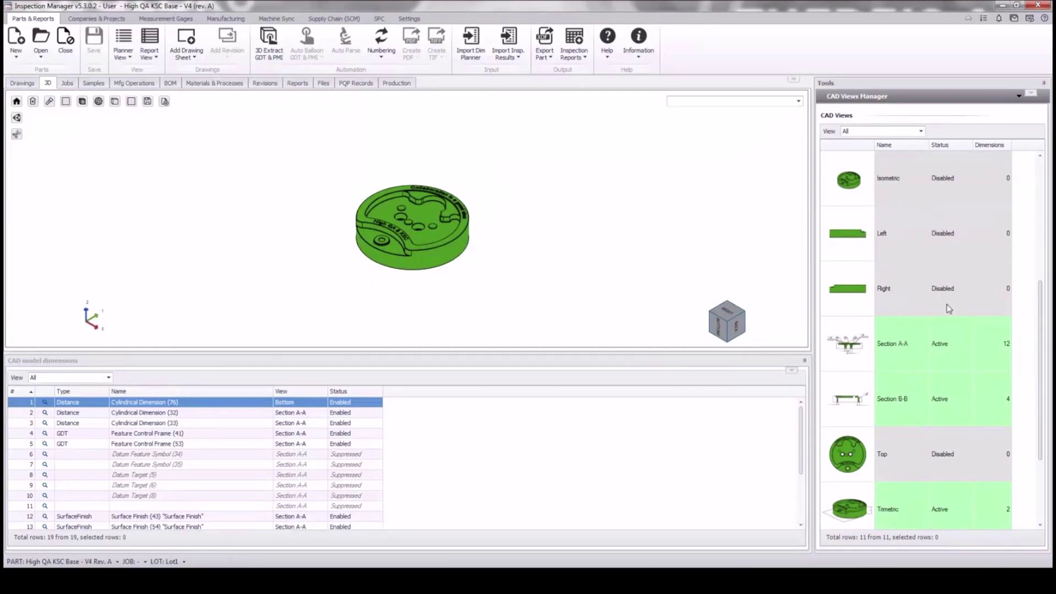
{"action": "scroll", "coordinate": [957, 298], "scroll_direction": "up", "scroll_amount": 4}
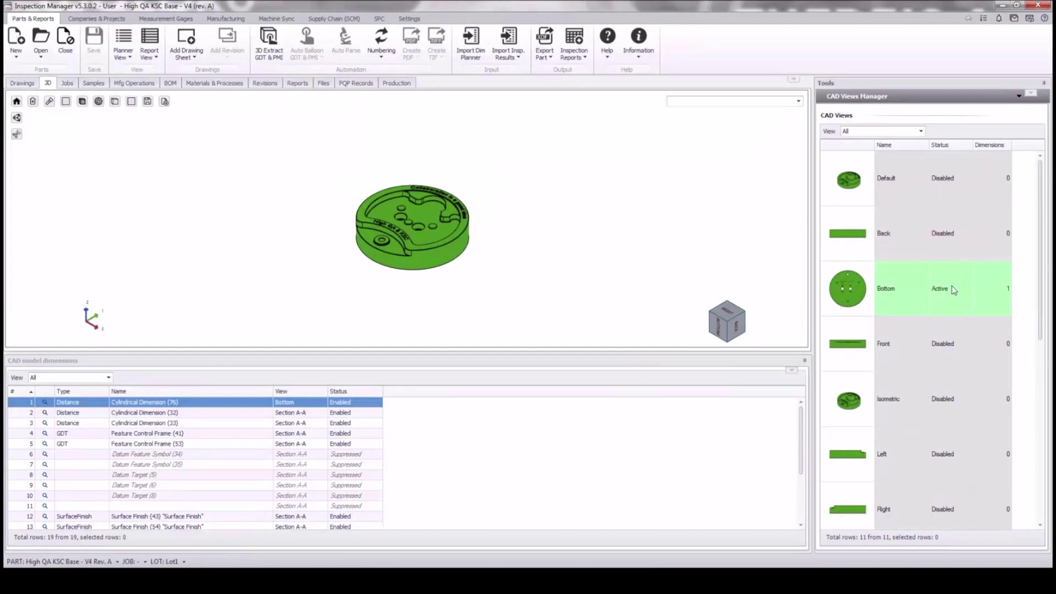
{"action": "left_click", "coordinate": [921, 131]}
{"action": "left_click", "coordinate": [872, 151]}
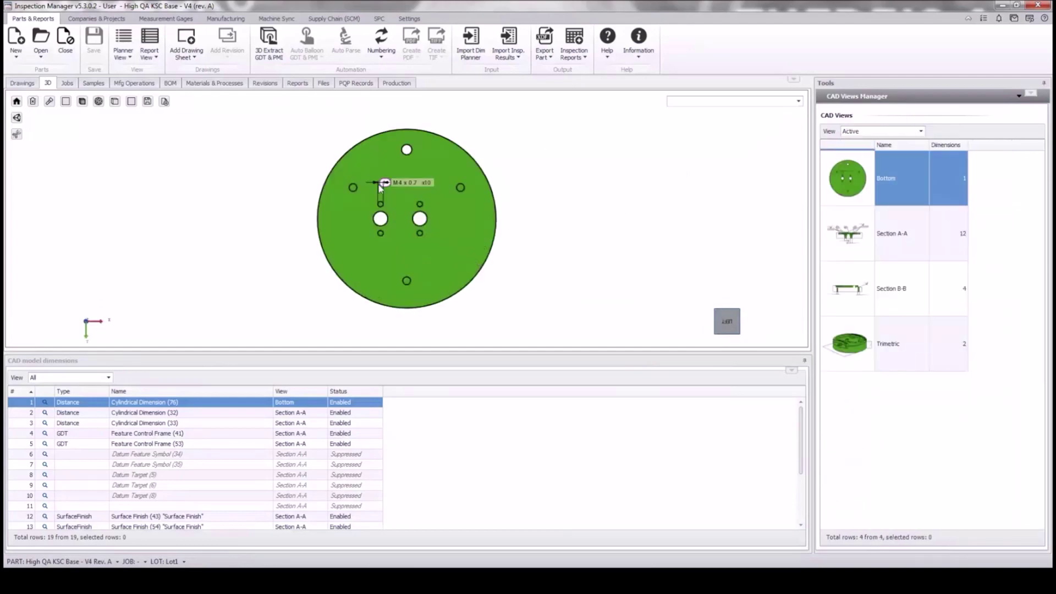
Zoom closer on Section A-A and save that framing as the Section A-A view
{"action": "left_click", "coordinate": [852, 345]}
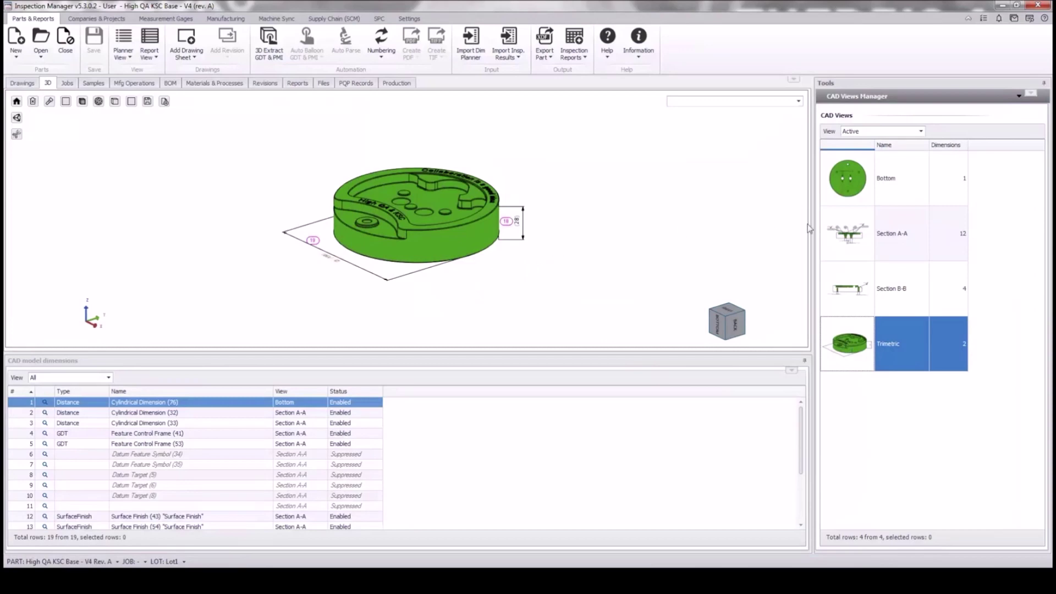
{"action": "left_click", "coordinate": [887, 185]}
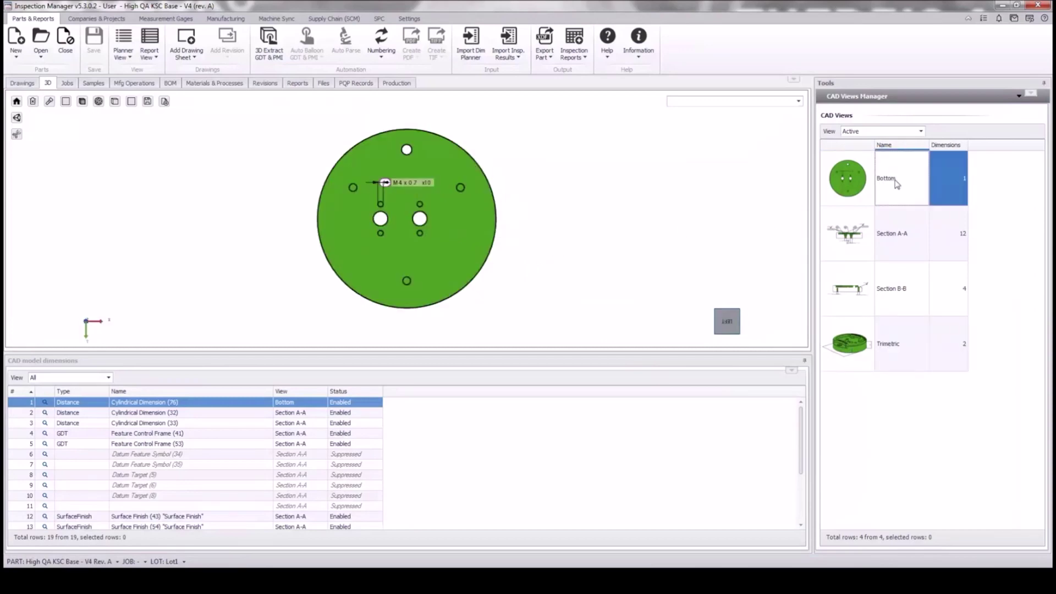
{"action": "left_click", "coordinate": [889, 235]}
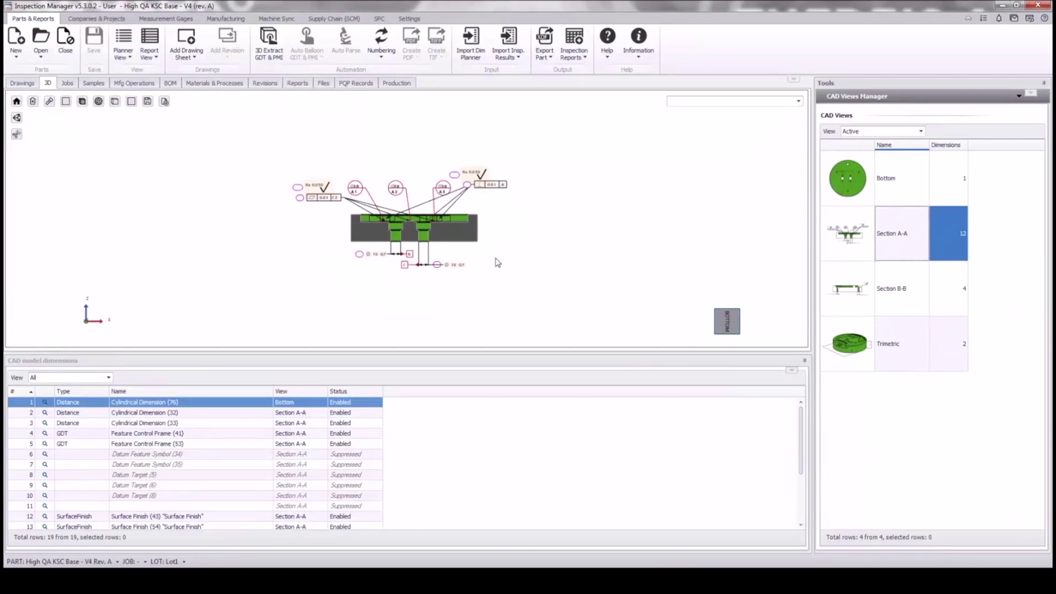
{"action": "scroll", "coordinate": [501, 253], "scroll_direction": "up", "scroll_amount": 5}
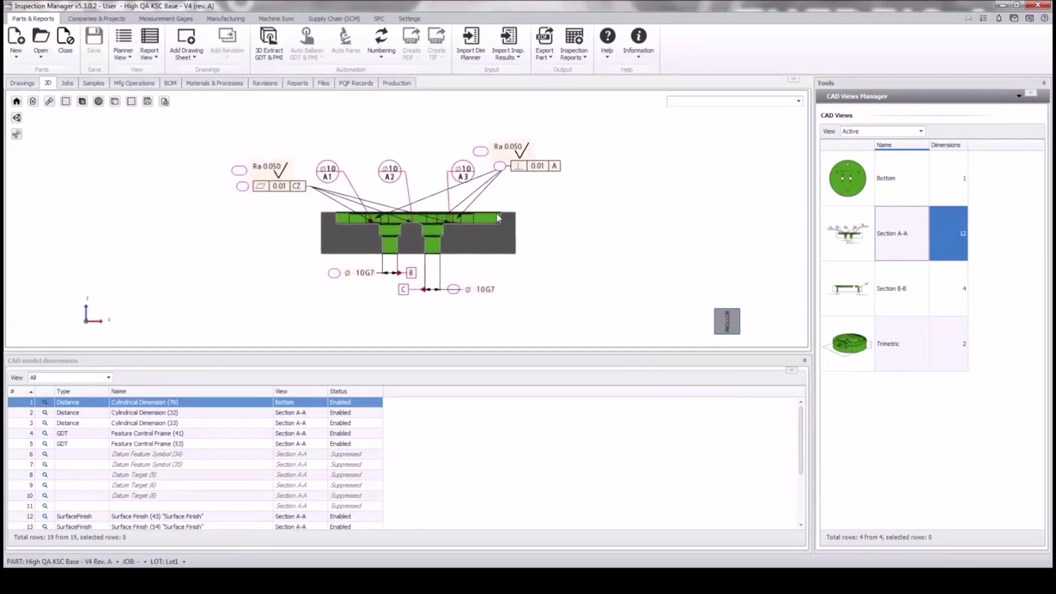
{"action": "left_click", "coordinate": [148, 102]}
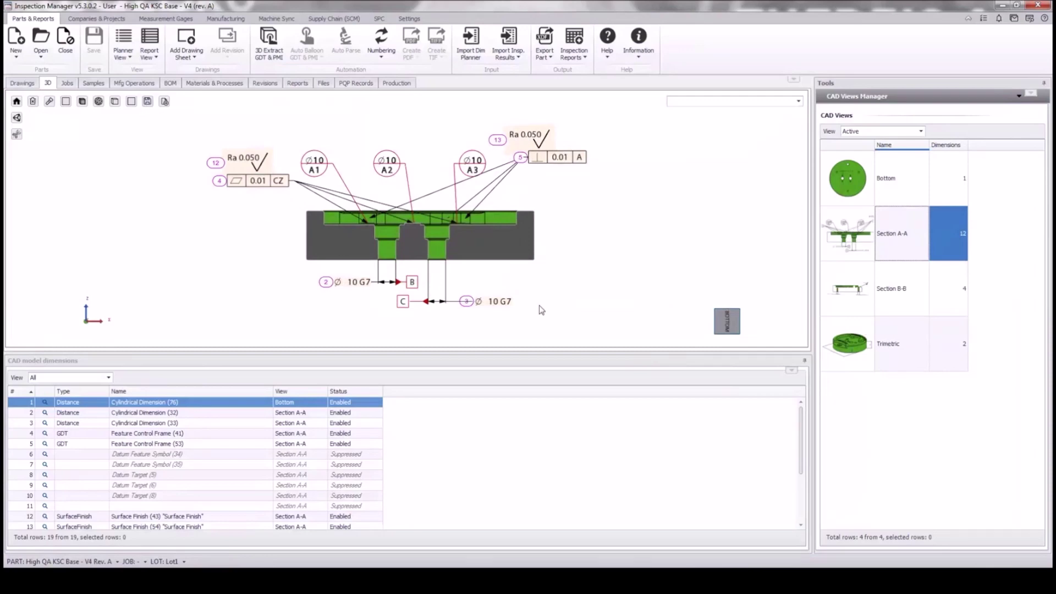
Move a Section B-B dimension into the Trimetric view and display Trimetric
{"action": "left_click", "coordinate": [891, 300]}
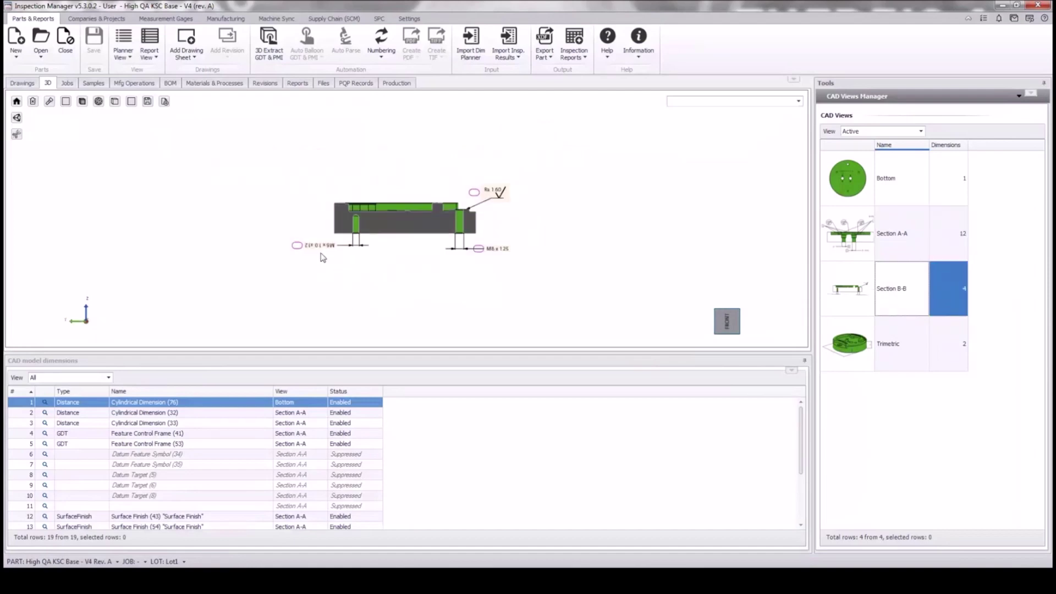
{"action": "left_click_drag", "start_coordinate": [299, 250], "coordinate": [853, 346]}
{"action": "left_click", "coordinate": [851, 348]}
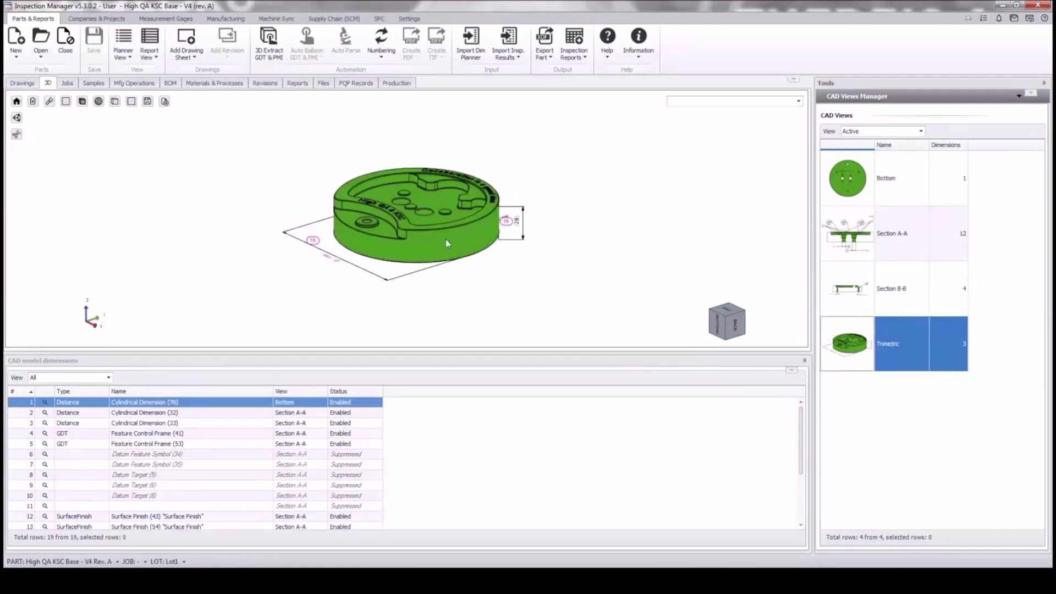
Resave the Trimetric view from a bottom-up angle, then display Section A-A
{"action": "left_click_drag", "start_coordinate": [451, 240], "coordinate": [349, 212]}
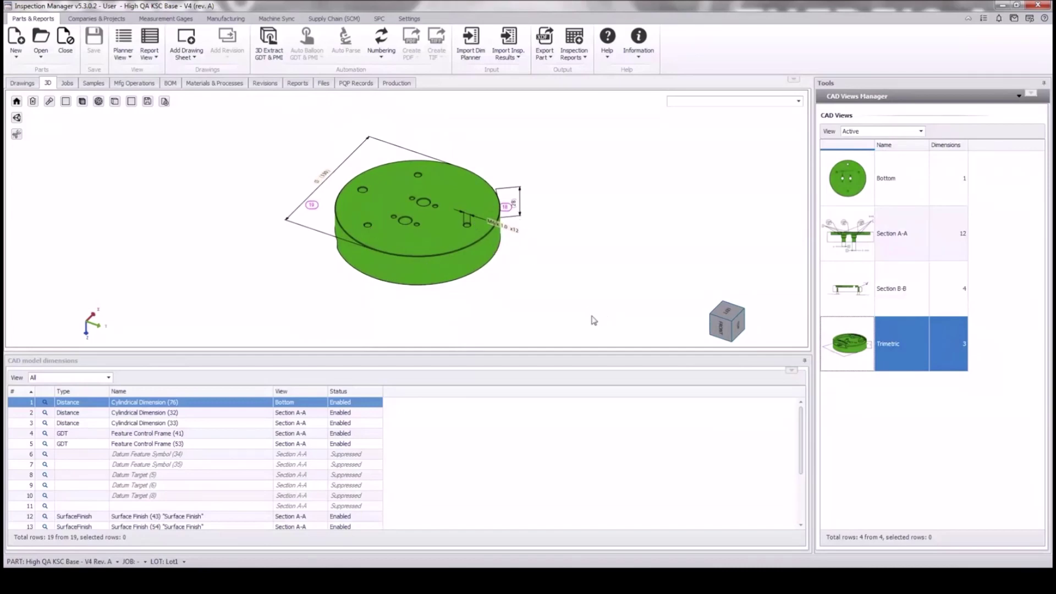
{"action": "left_click", "coordinate": [146, 103]}
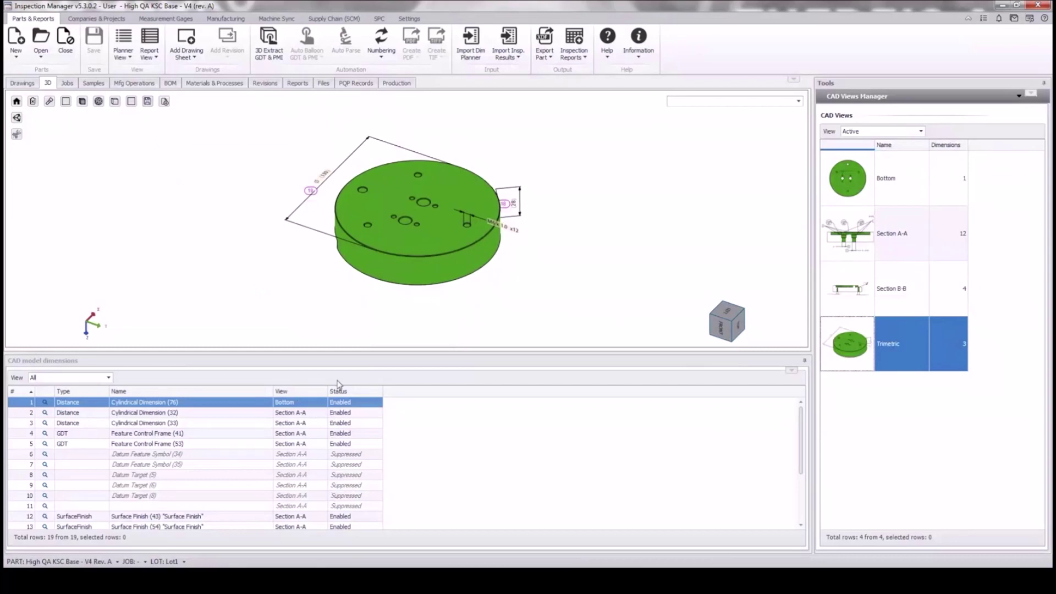
{"action": "left_click", "coordinate": [891, 244]}
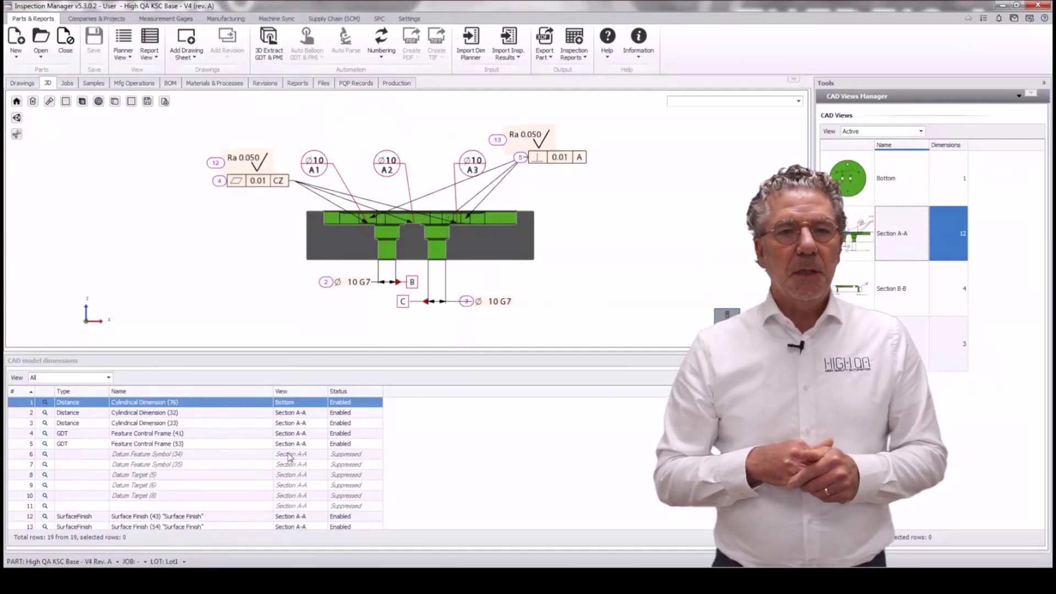
{"action": "left_click", "coordinate": [150, 467]}
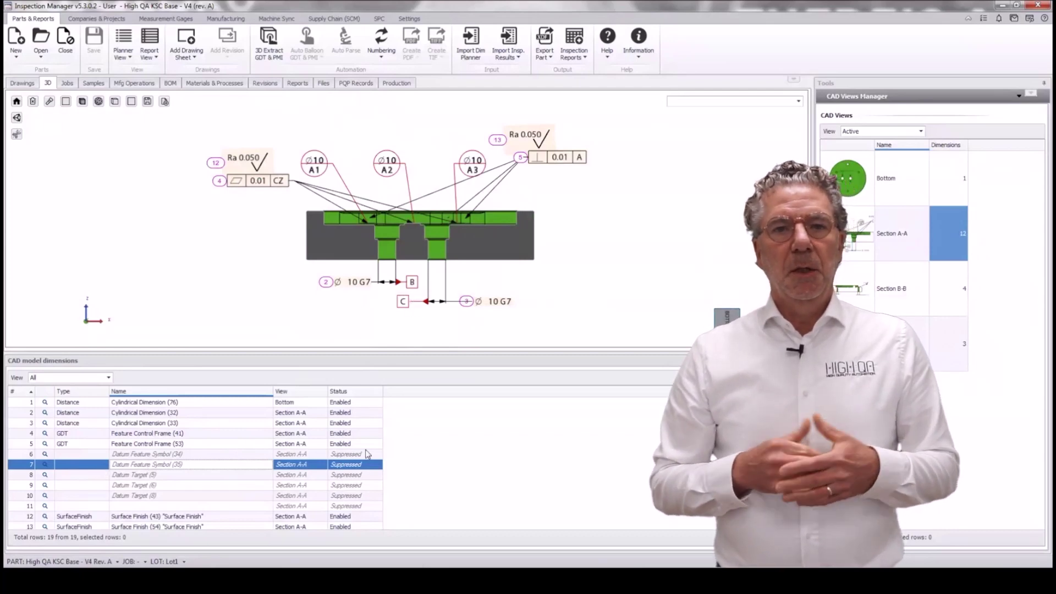
{"action": "right_click", "coordinate": [356, 467]}
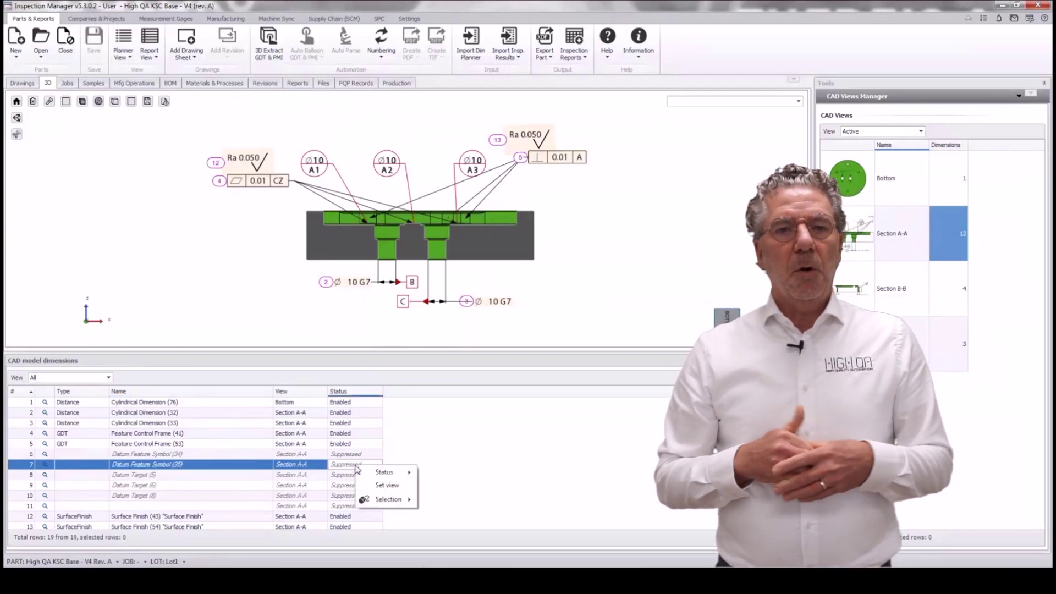
{"action": "mouse_move", "coordinate": [399, 474]}
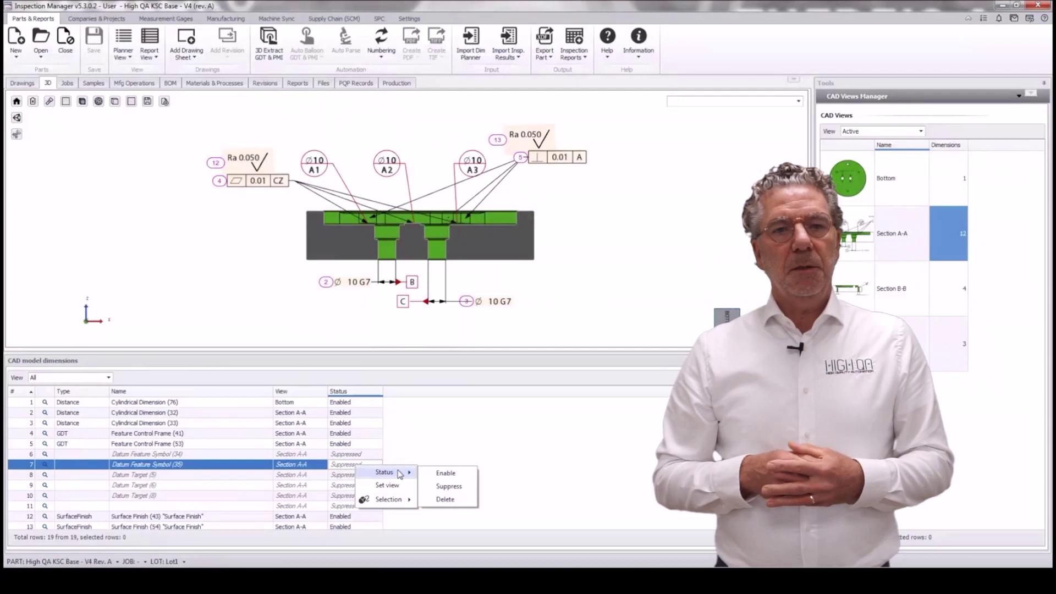
{"action": "left_click", "coordinate": [445, 473]}
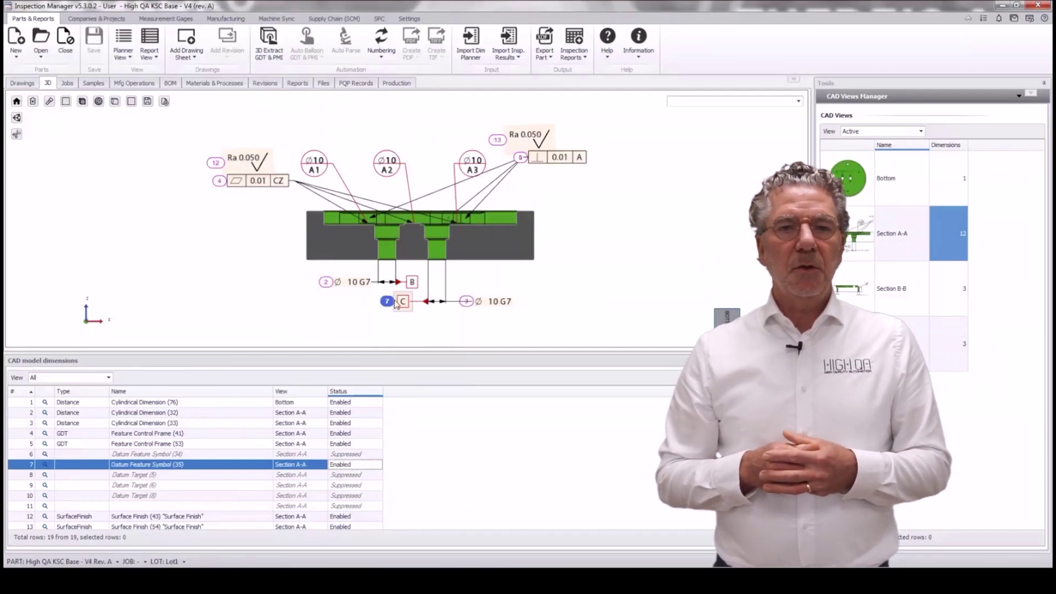
{"action": "right_click", "coordinate": [370, 464]}
{"action": "mouse_move", "coordinate": [392, 472]}
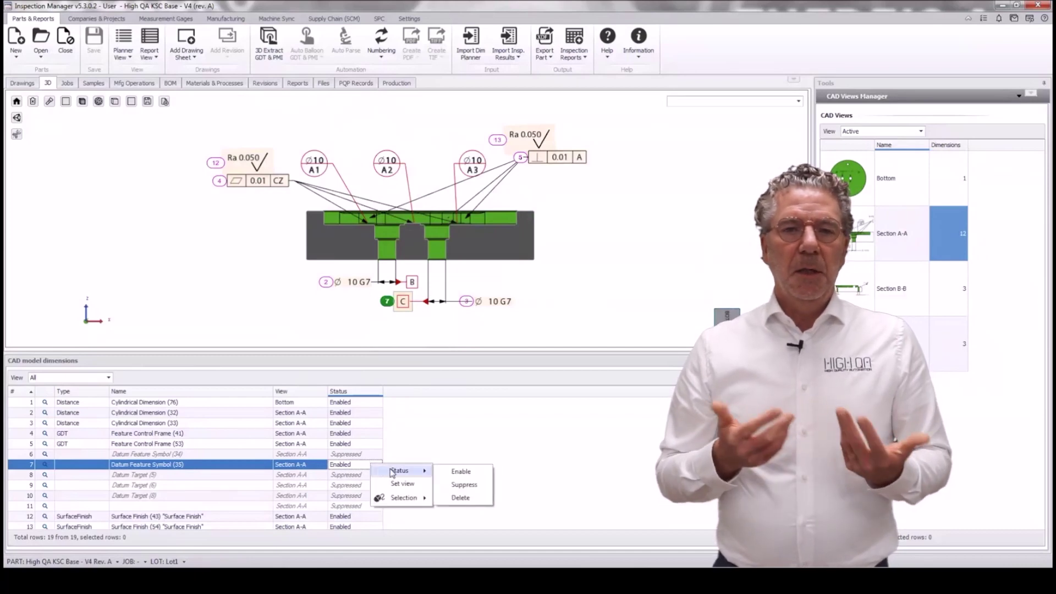
{"action": "left_click", "coordinate": [463, 484]}
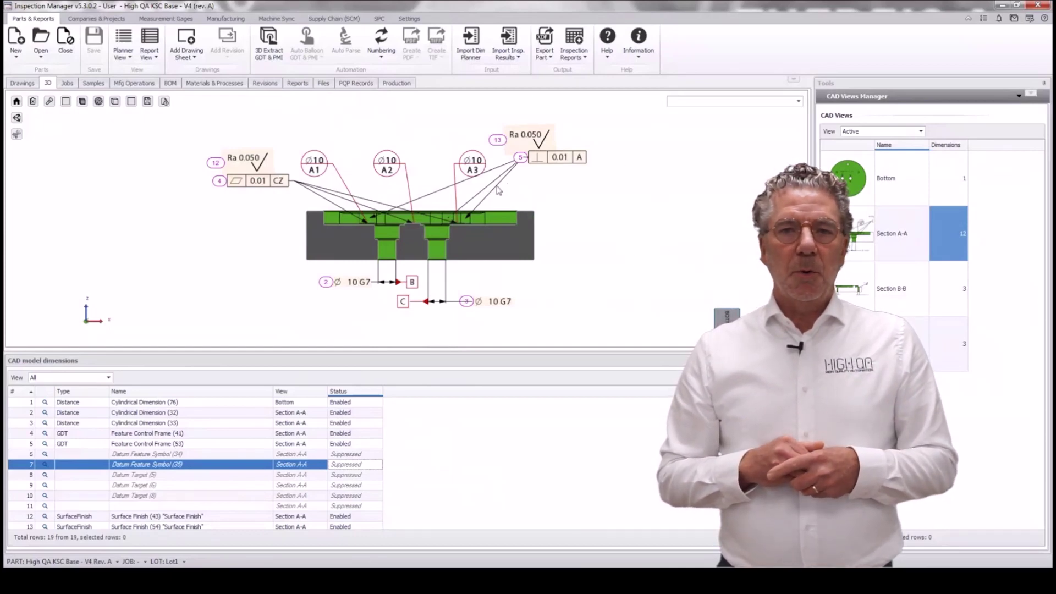
Run 3D Extract GDT & PMI, producing a 12-row Bill of Characteristics
{"action": "left_click", "coordinate": [267, 55]}
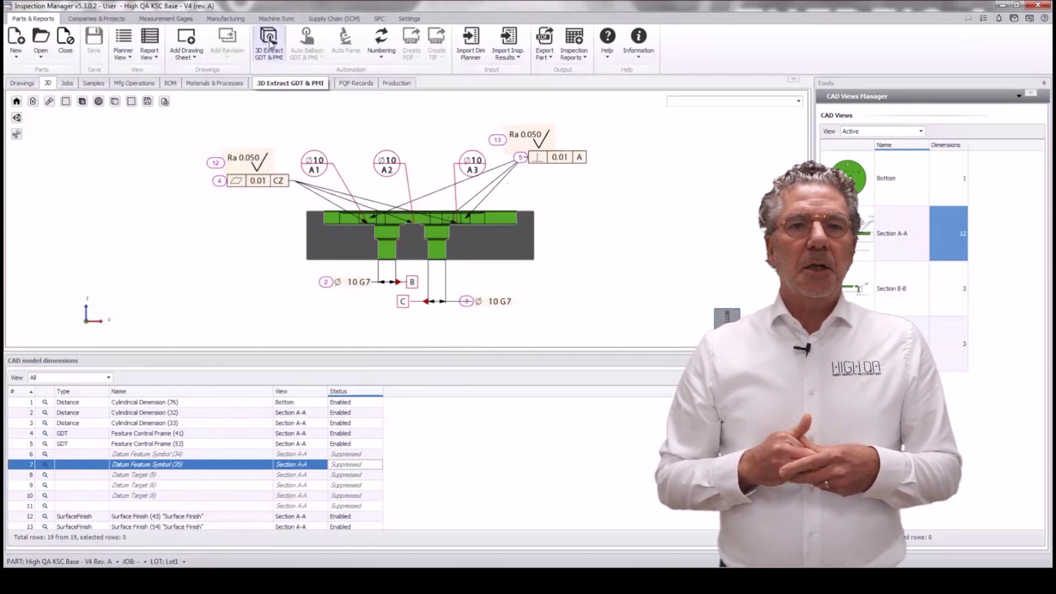
{"action": "left_click", "coordinate": [270, 44]}
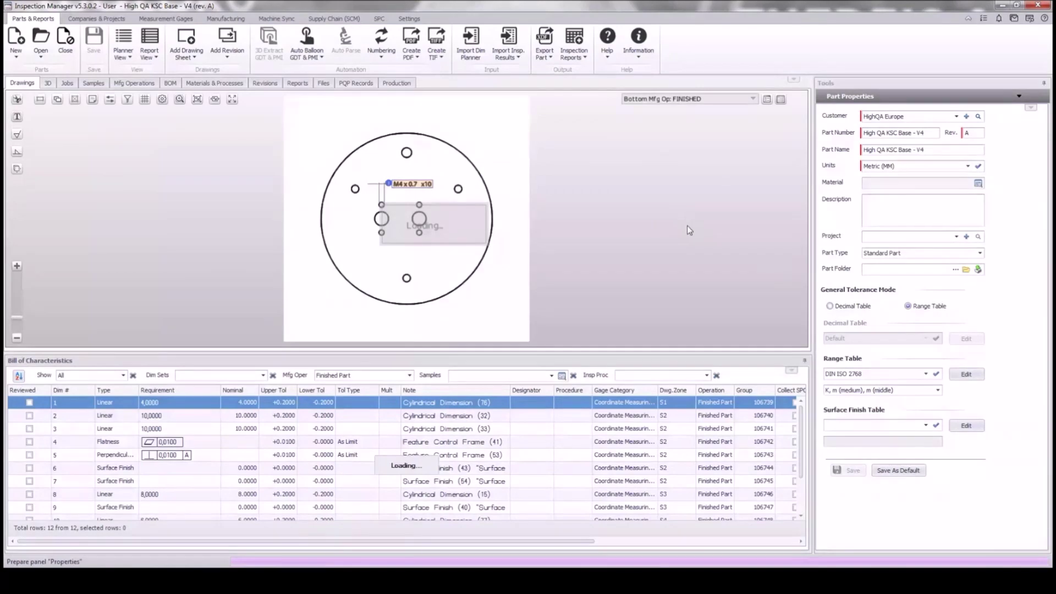
Cycle the drawing through Section A-A and Trimetric, then edit Ø10 G7 characteristic 2
{"action": "left_click", "coordinate": [725, 102]}
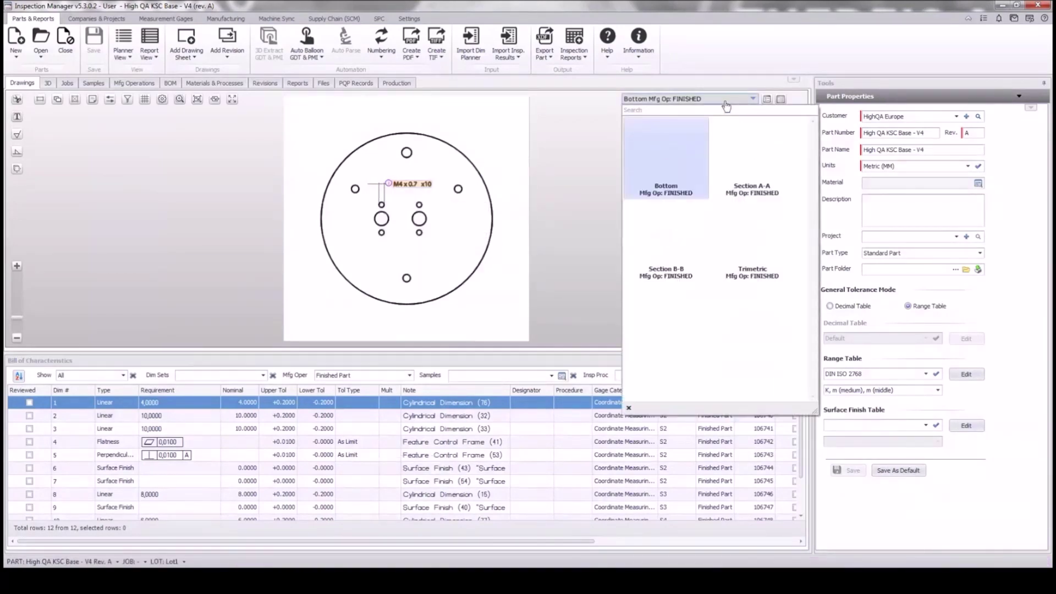
{"action": "left_click", "coordinate": [759, 176]}
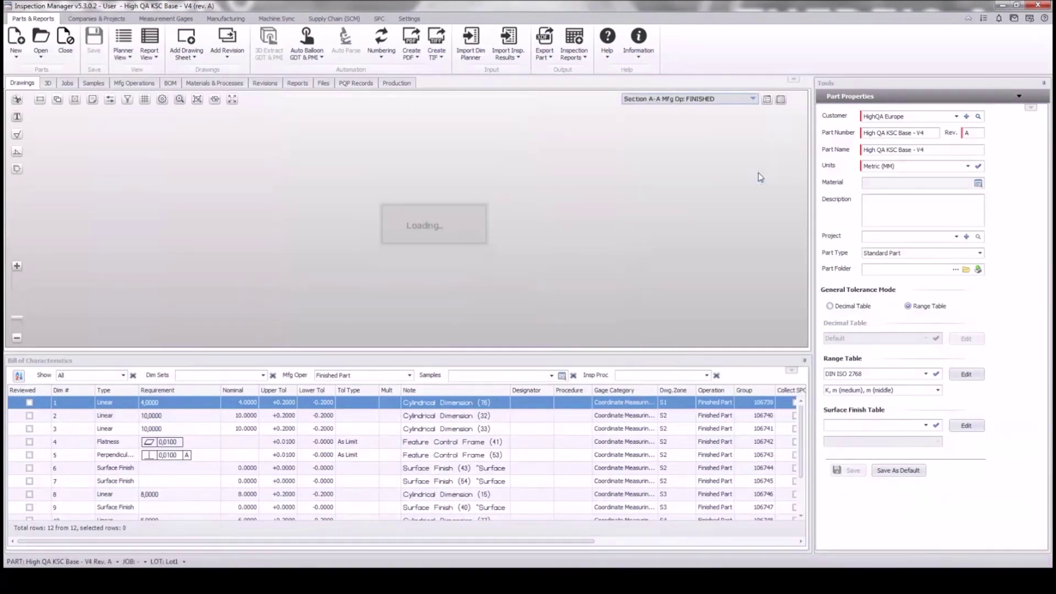
{"action": "left_click", "coordinate": [734, 100]}
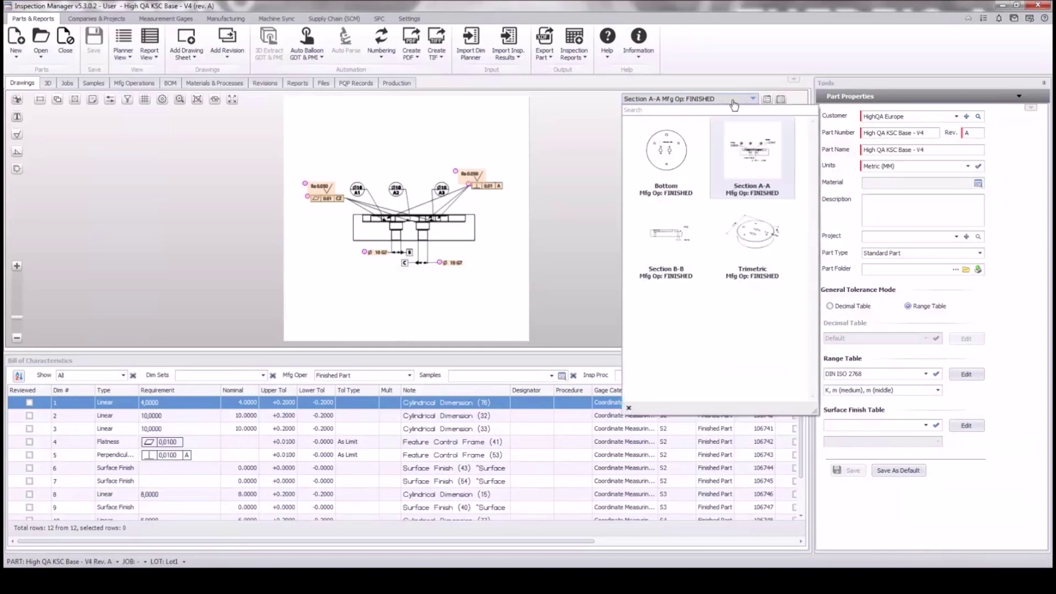
{"action": "left_click", "coordinate": [751, 237]}
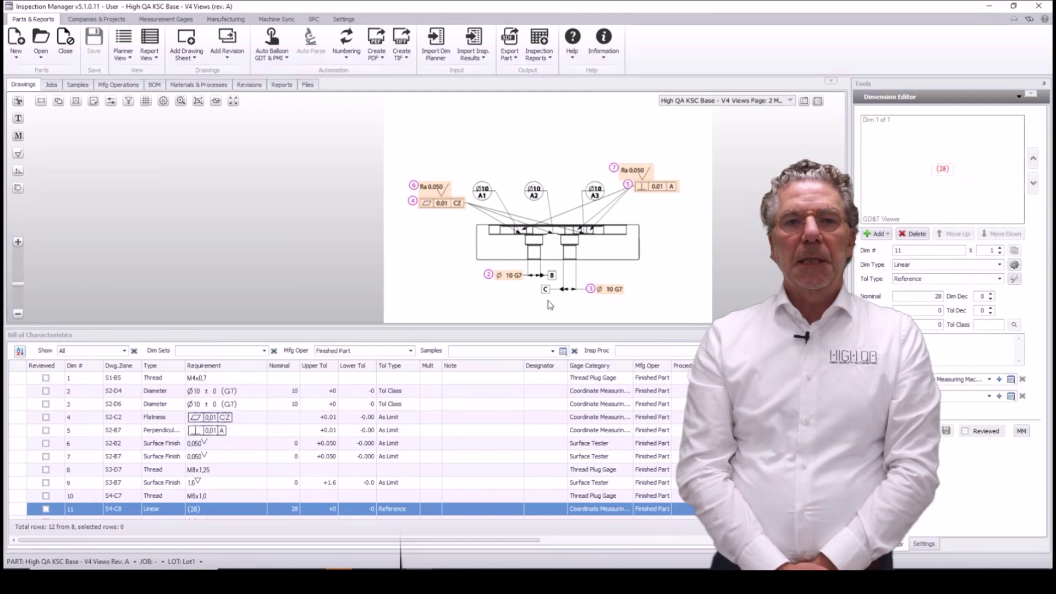
{"action": "left_click", "coordinate": [507, 277]}
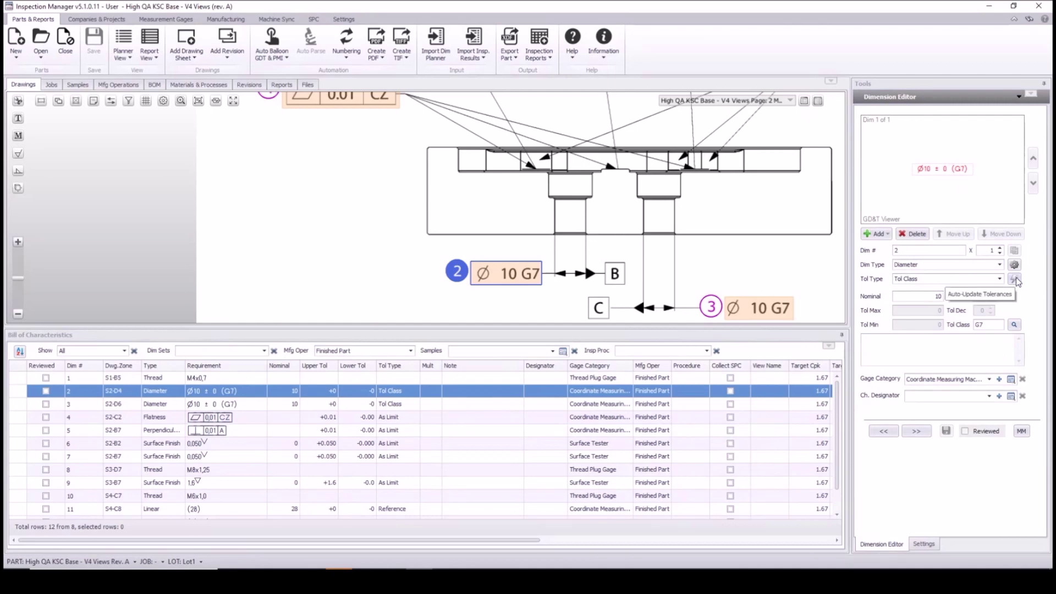
Auto-fill G7 limits +0.020/+0.005 on diameters 2 and 3, then open the tolerance table
{"action": "left_click", "coordinate": [1014, 279]}
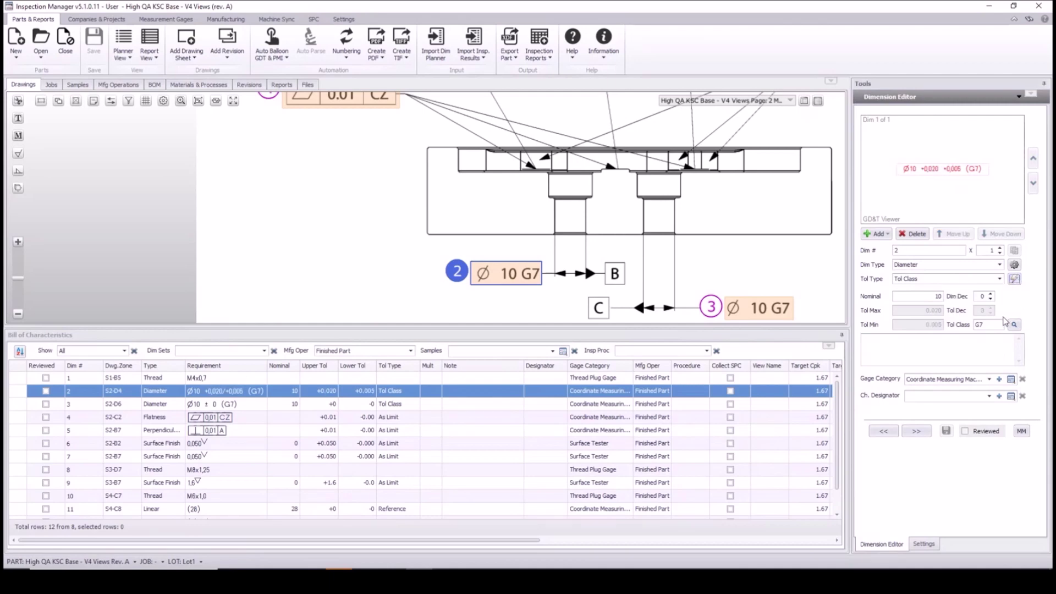
{"action": "left_click", "coordinate": [739, 310]}
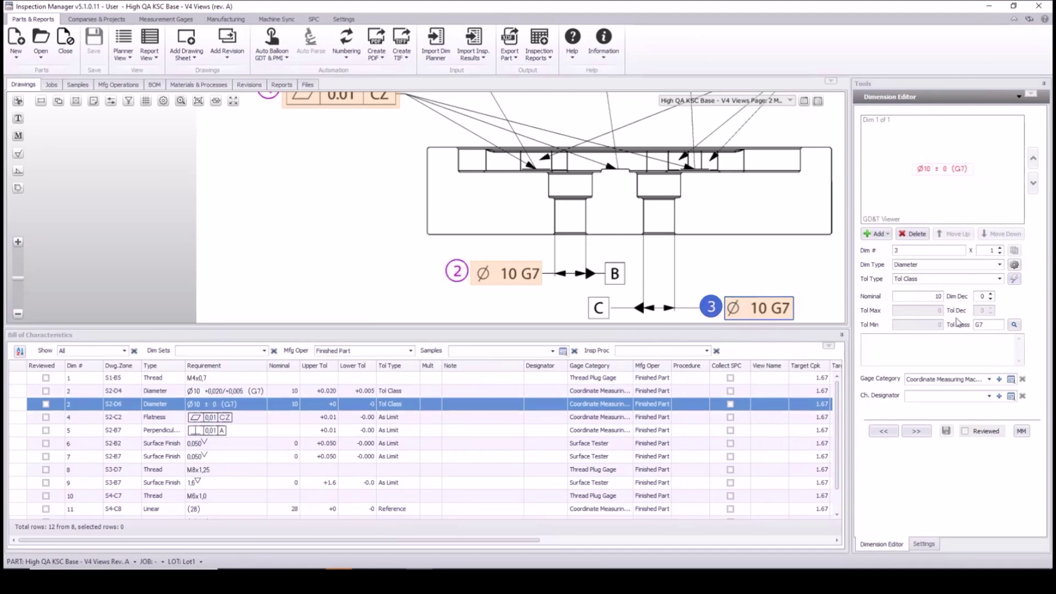
{"action": "left_click", "coordinate": [1014, 279]}
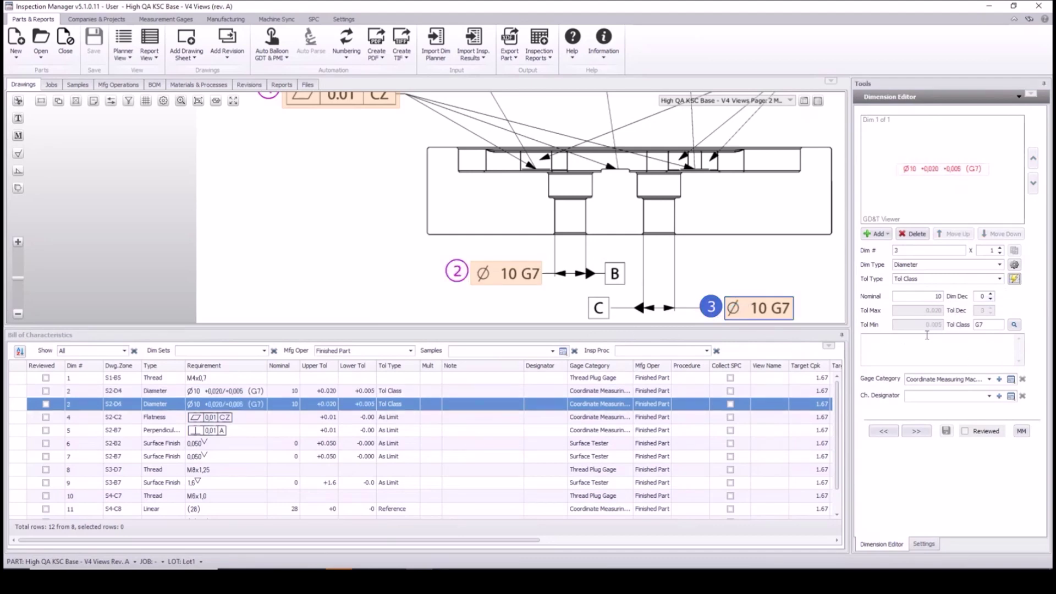
{"action": "left_click", "coordinate": [1014, 324]}
Scroll the tolerance table to the G7 zone, close it, and zoom out the drawing
{"action": "scroll", "coordinate": [413, 368], "scroll_direction": "down", "scroll_amount": 7}
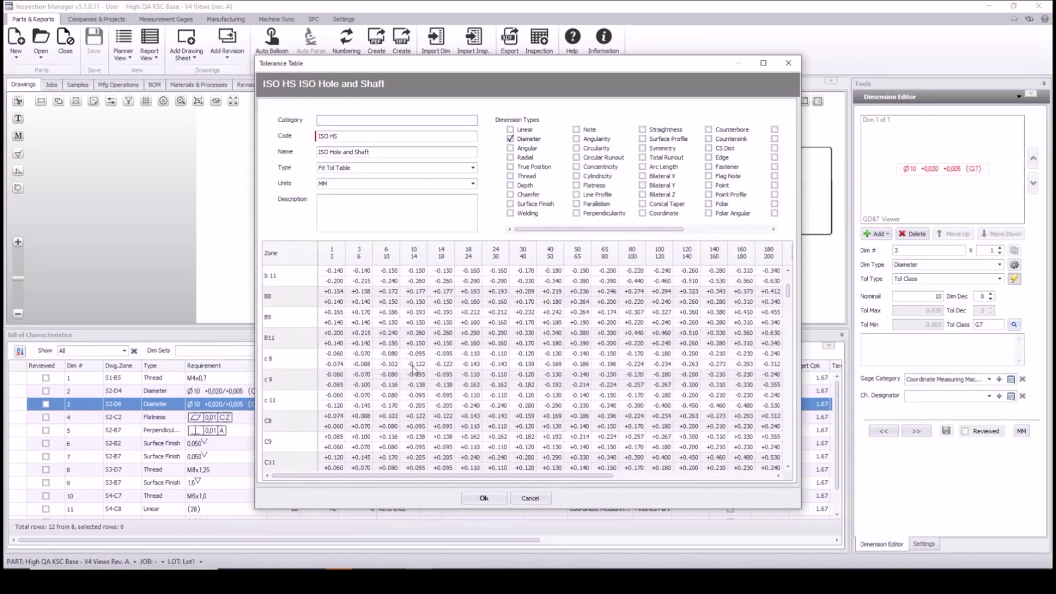
{"action": "scroll", "coordinate": [413, 375], "scroll_direction": "down", "scroll_amount": 5}
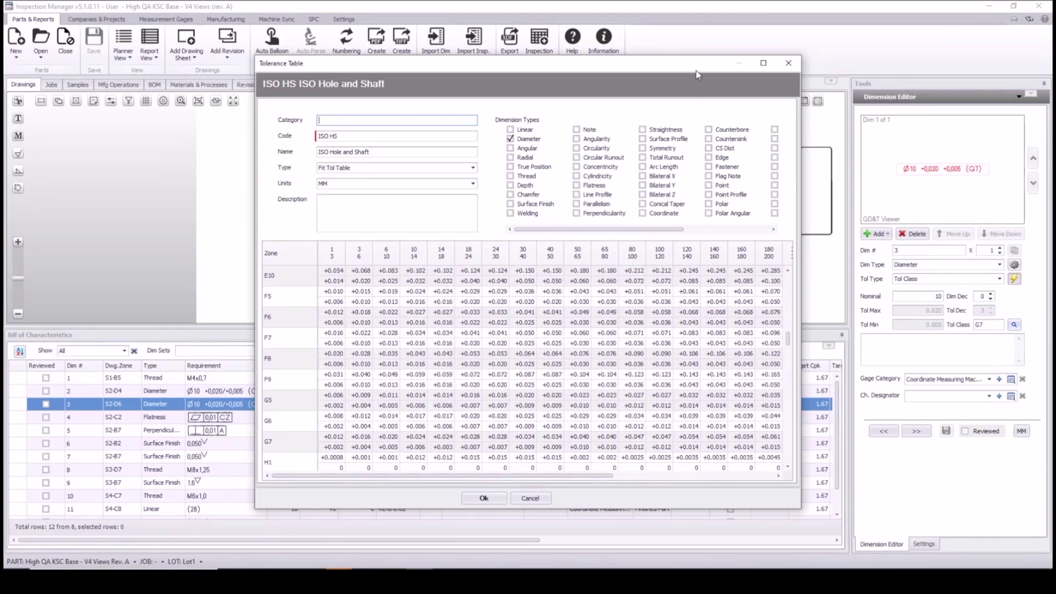
{"action": "left_click", "coordinate": [787, 63]}
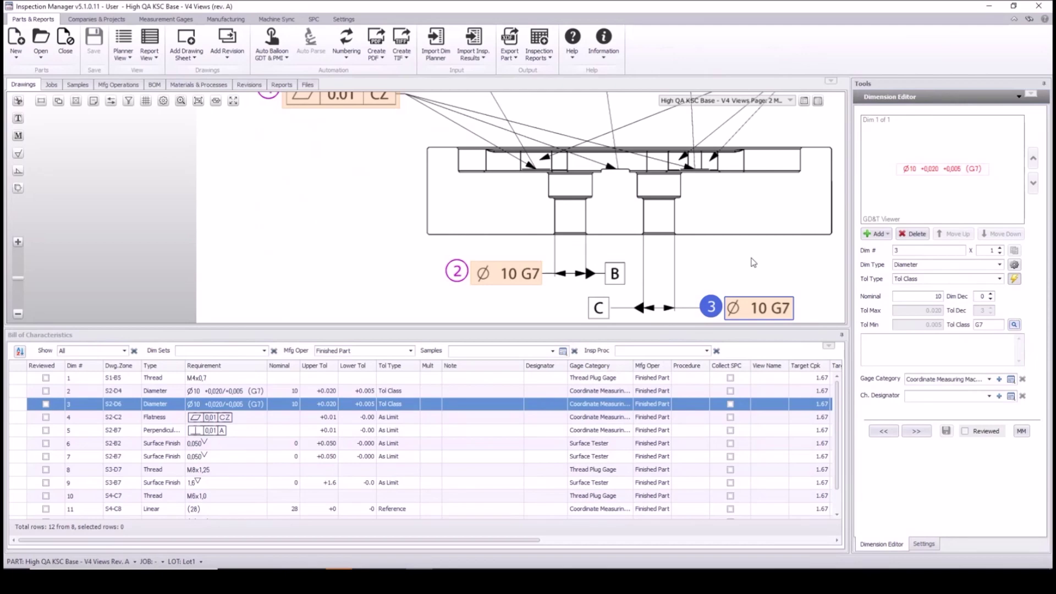
{"action": "scroll", "coordinate": [753, 262], "scroll_direction": "down", "scroll_amount": 2}
{"action": "scroll", "coordinate": [751, 260], "scroll_direction": "down", "scroll_amount": 2}
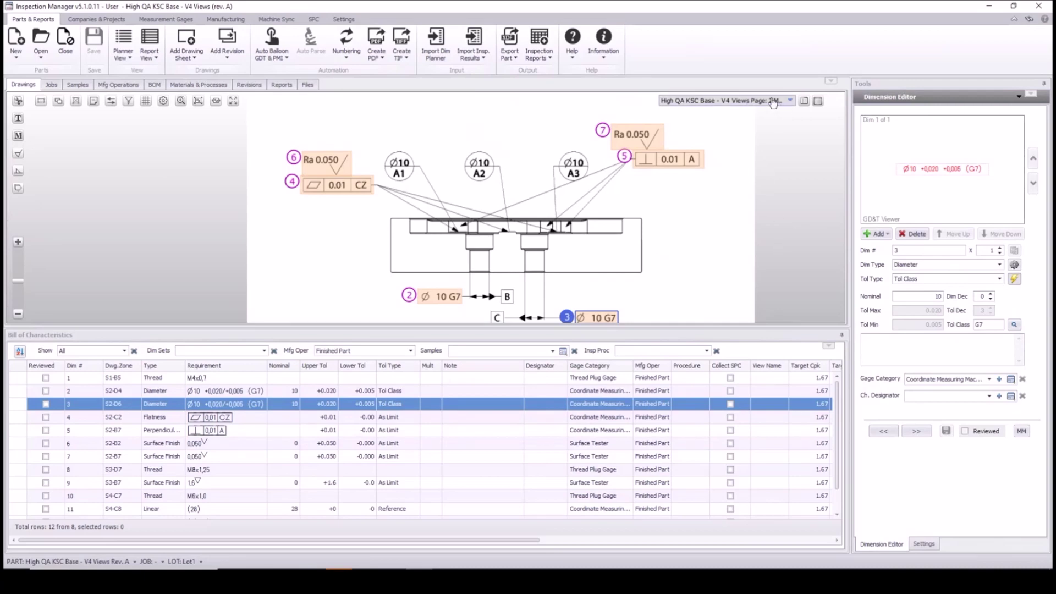
On drawing page 4, give reference dimension 11 (28) a ±0.2 tolerance and save
{"action": "left_click", "coordinate": [773, 102]}
{"action": "left_click", "coordinate": [793, 265]}
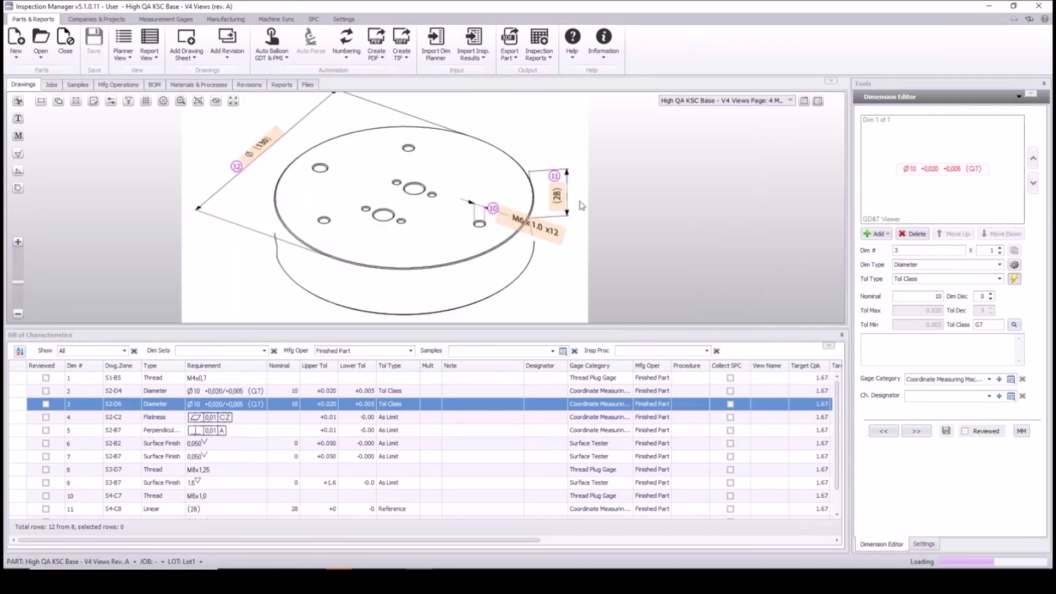
{"action": "left_click", "coordinate": [558, 195]}
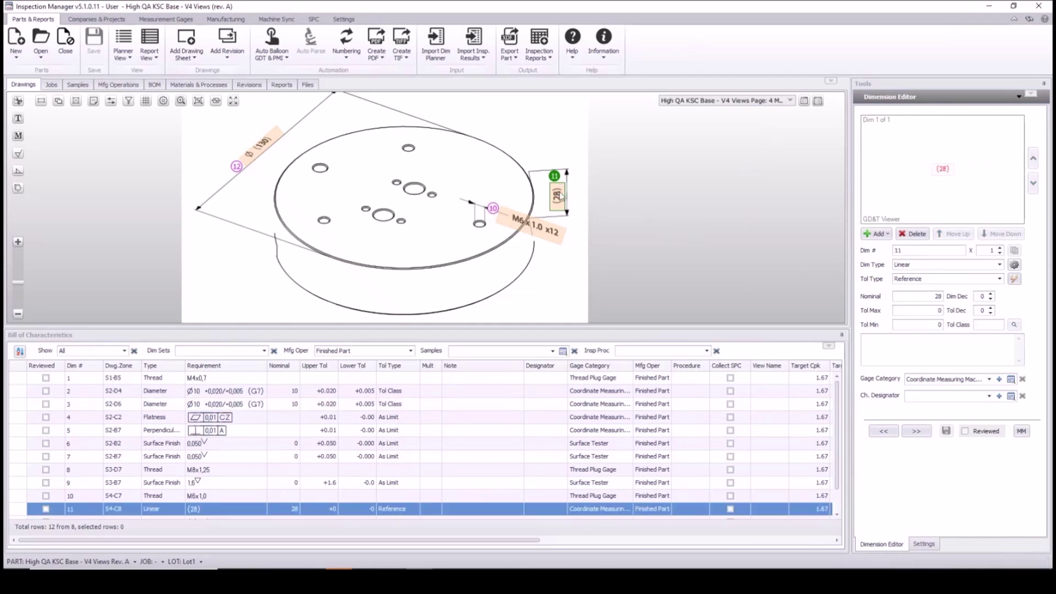
{"action": "left_click", "coordinate": [926, 311]}
{"action": "type", "text": "0.2"}
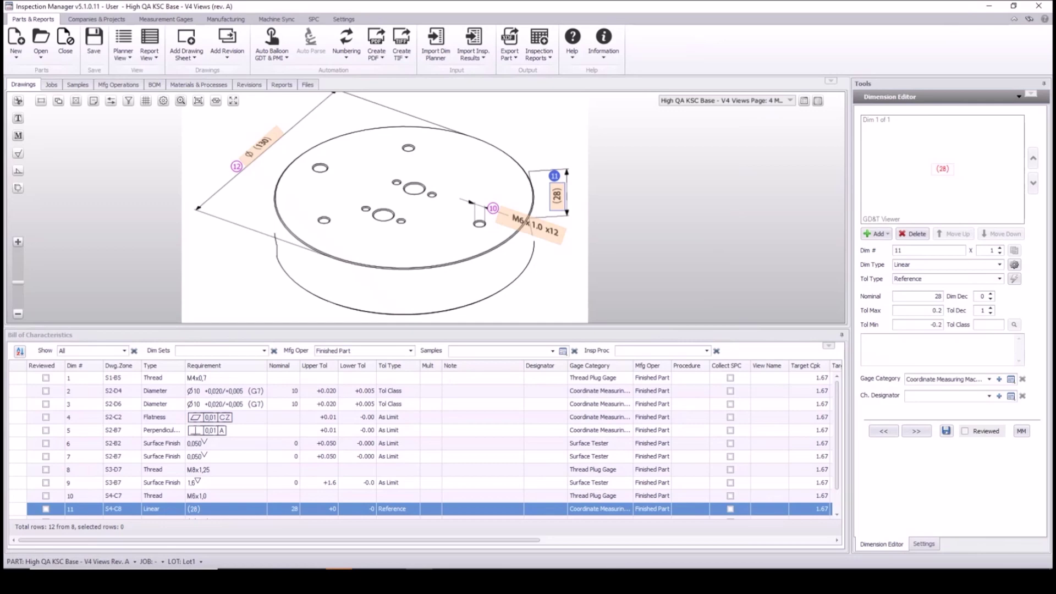
{"action": "left_click", "coordinate": [946, 431]}
Balloon the Ø(130) reference dimension as characteristic 12 with a ±0.2 tolerance and save
{"action": "left_click", "coordinate": [263, 152]}
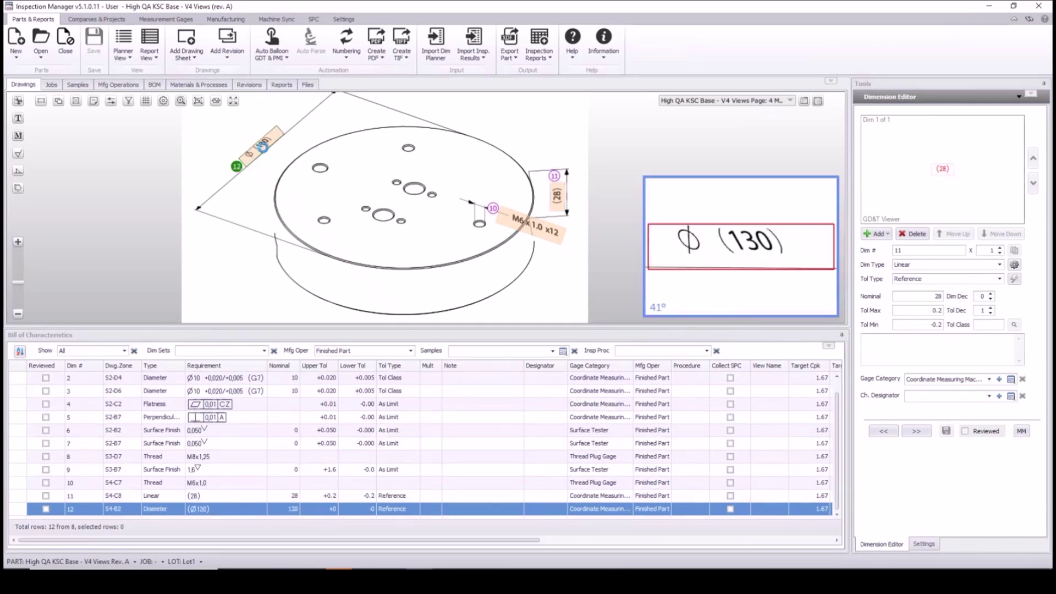
{"action": "left_click", "coordinate": [927, 311]}
{"action": "type", "text": "0.2"}
{"action": "key", "text": "Tab"}
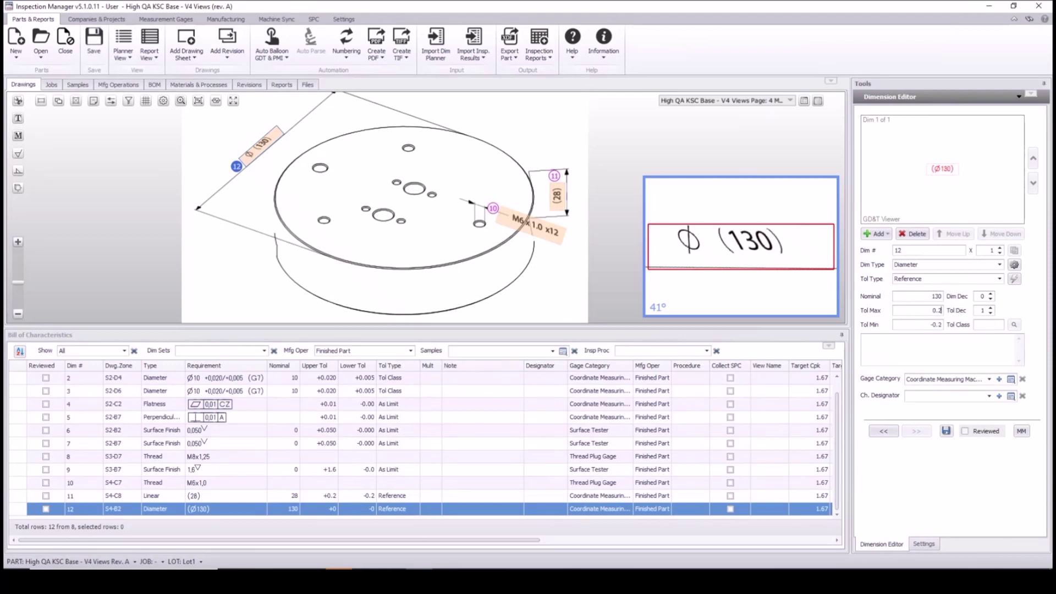
{"action": "left_click", "coordinate": [946, 431]}
{"action": "left_click", "coordinate": [565, 196]}
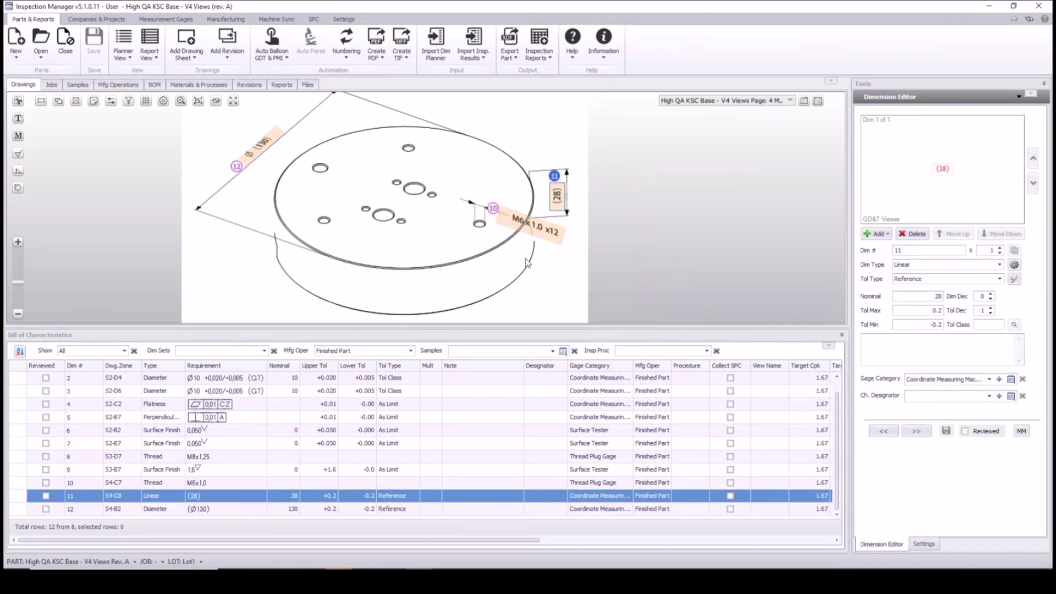
On drawing page 1, frame the M4 x 0.7 x10 callout and edit thread characteristic 1
{"action": "left_click", "coordinate": [709, 107]}
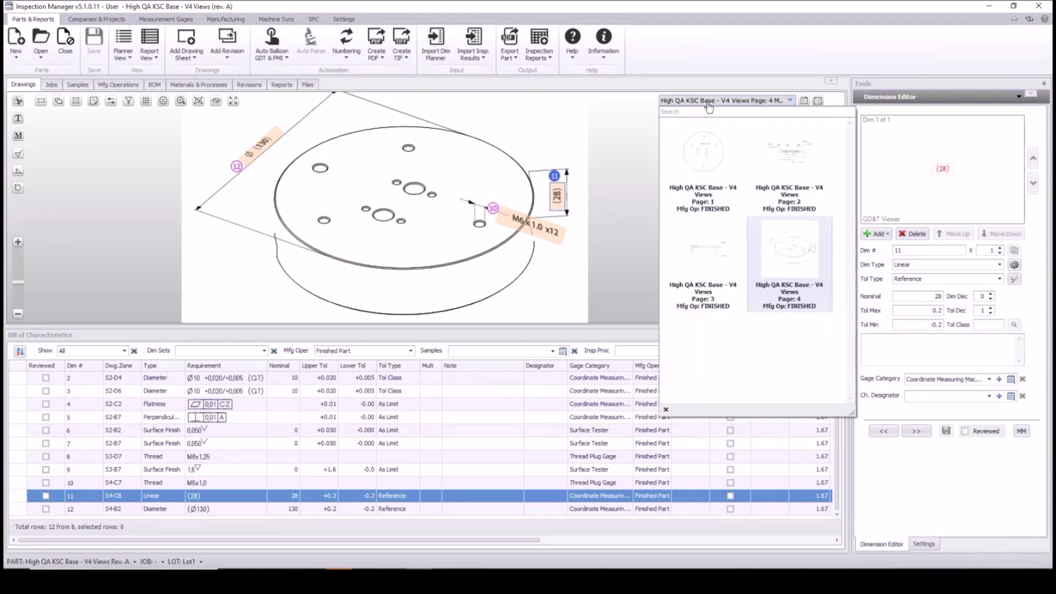
{"action": "left_click", "coordinate": [701, 172]}
{"action": "scroll", "coordinate": [473, 202], "scroll_direction": "up", "scroll_amount": 3}
{"action": "middle_click_drag", "start_coordinate": [483, 208], "coordinate": [522, 205]}
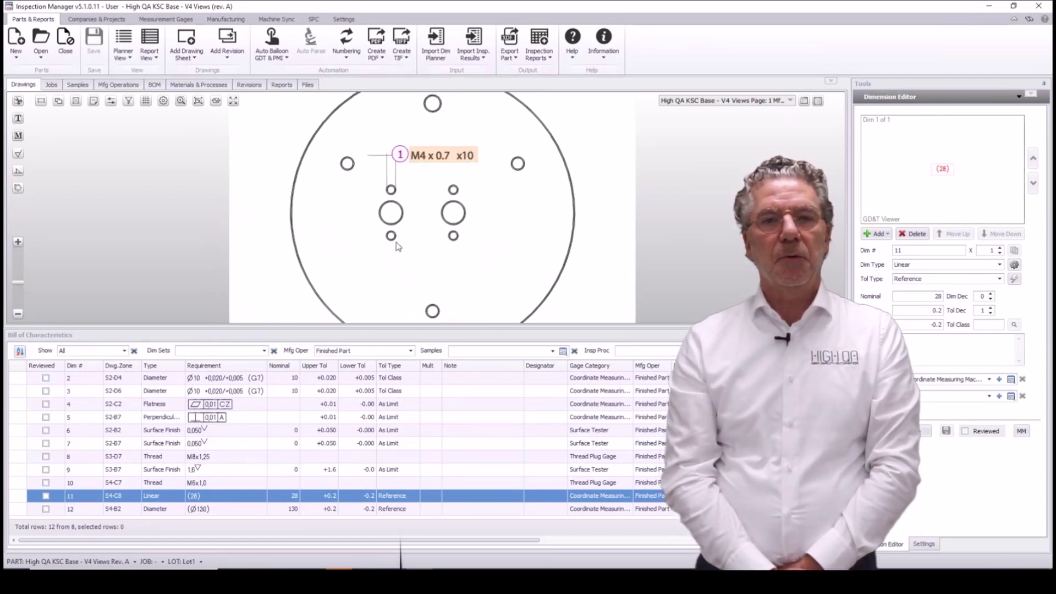
{"action": "middle_click_drag", "start_coordinate": [414, 186], "coordinate": [519, 190]}
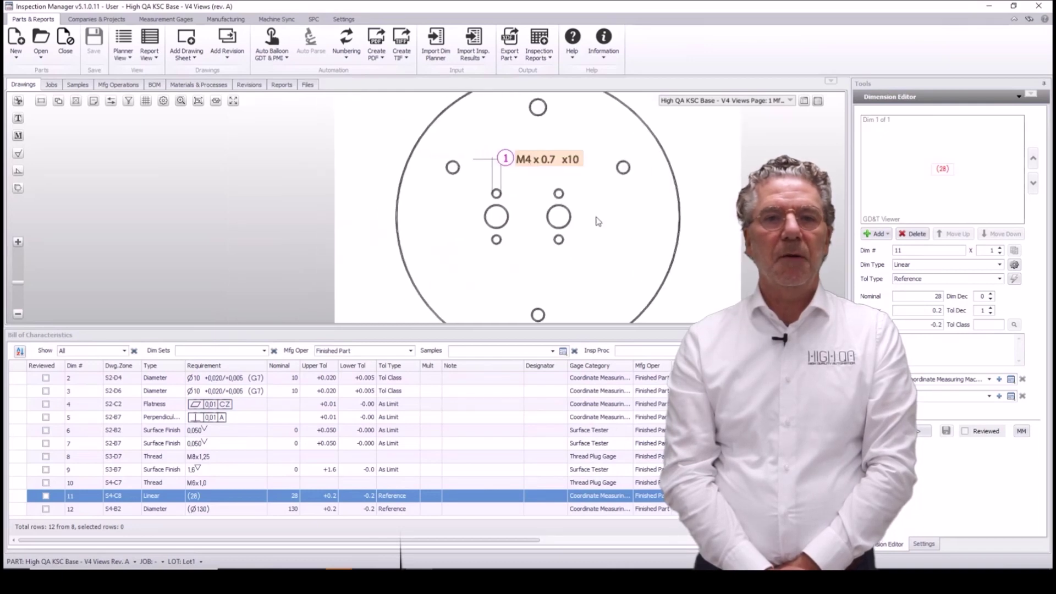
{"action": "left_click", "coordinate": [519, 190]}
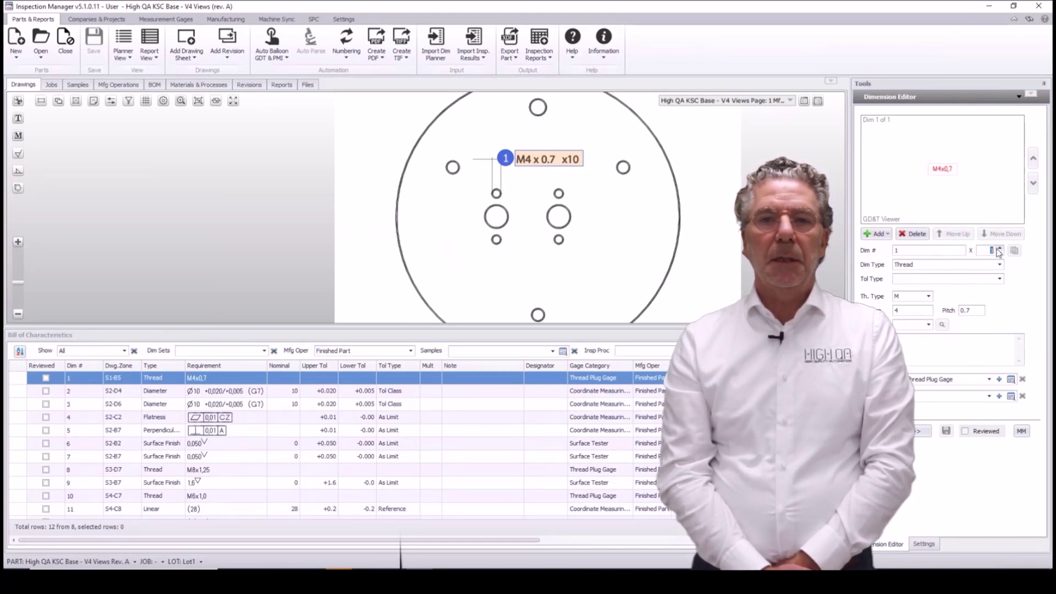
Give thread characteristic 1 a 4x multiplier so it reads 4X M4x0,7, and save it
{"action": "left_click", "coordinate": [1014, 250]}
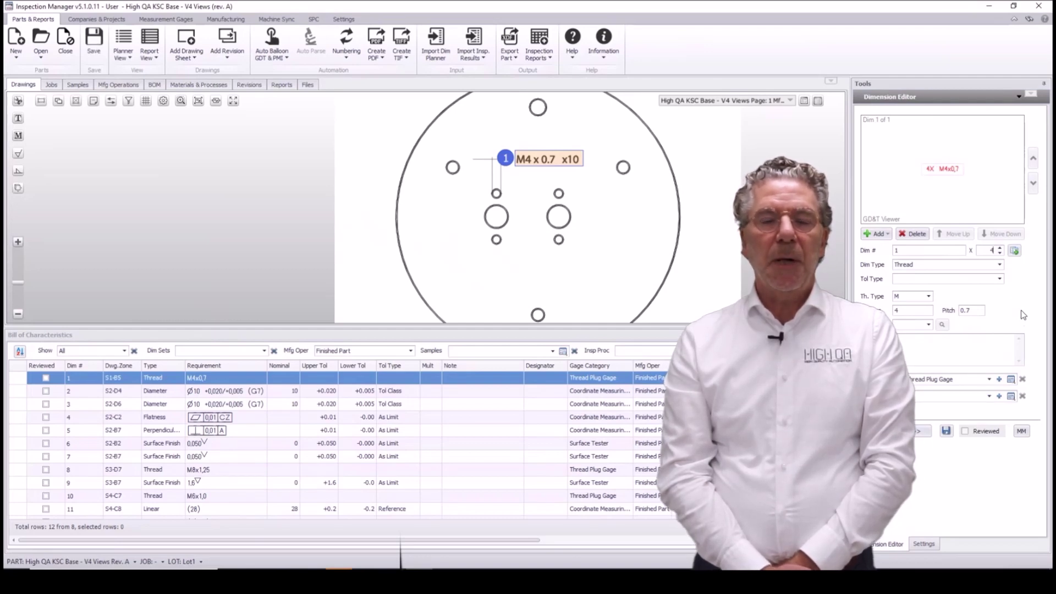
{"action": "left_click", "coordinate": [946, 431]}
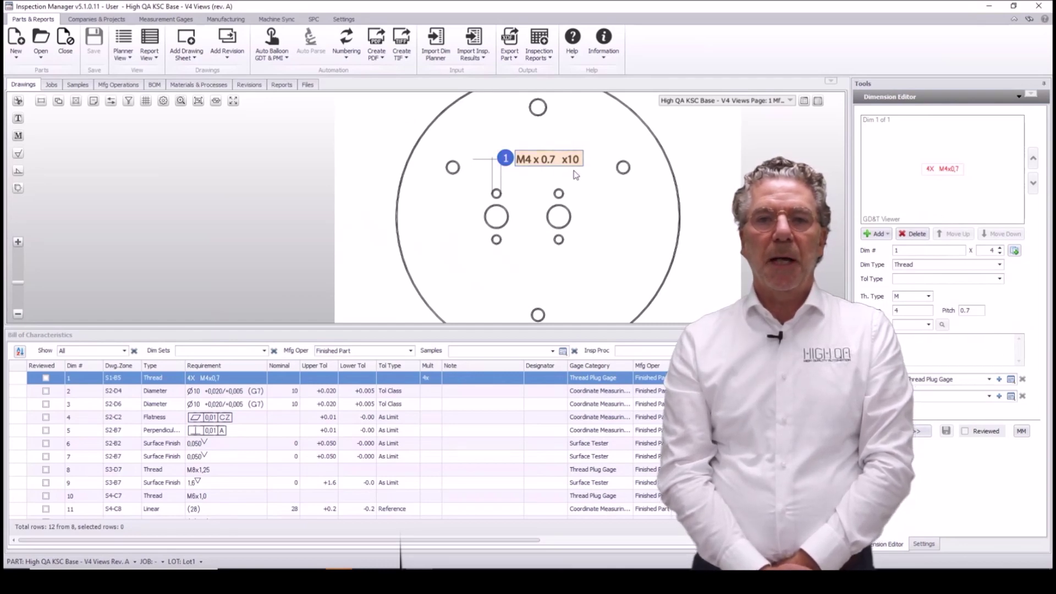
{"action": "left_click", "coordinate": [885, 236]}
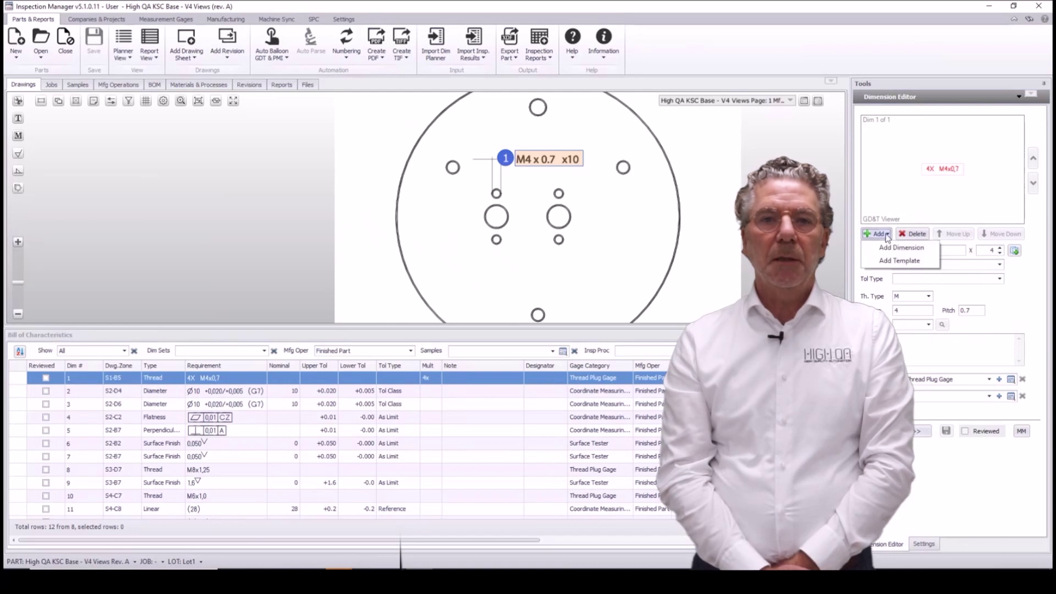
Add characteristic 1.2 under balloon 1 as a Depth of nominal 10 with auto-filled ±0.2 tolerances, and save
{"action": "left_click", "coordinate": [891, 261]}
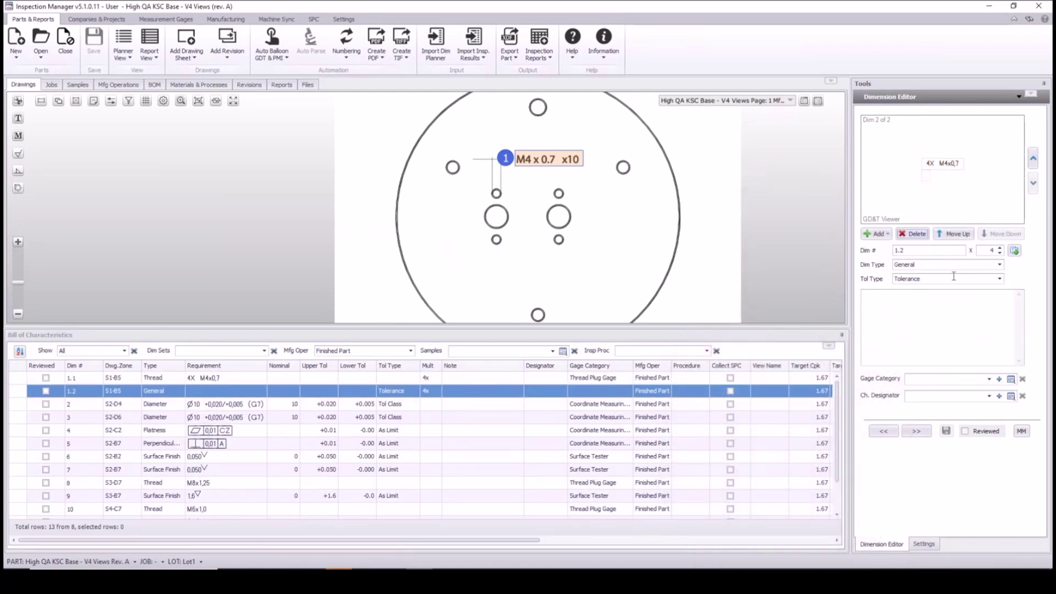
{"action": "left_click", "coordinate": [999, 264]}
{"action": "type", "text": "Diameter"}
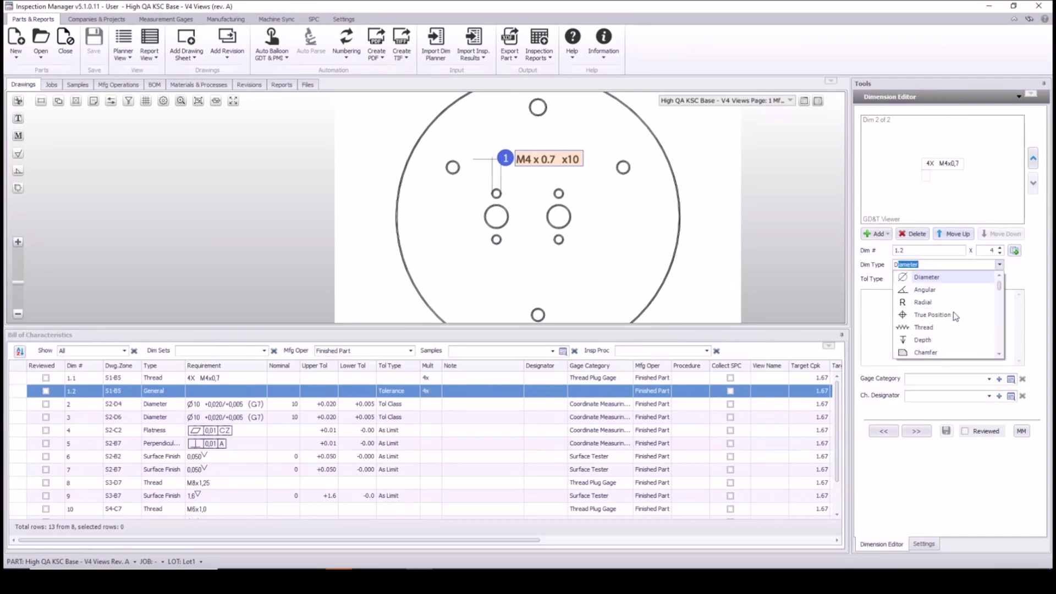
{"action": "left_click", "coordinate": [945, 340]}
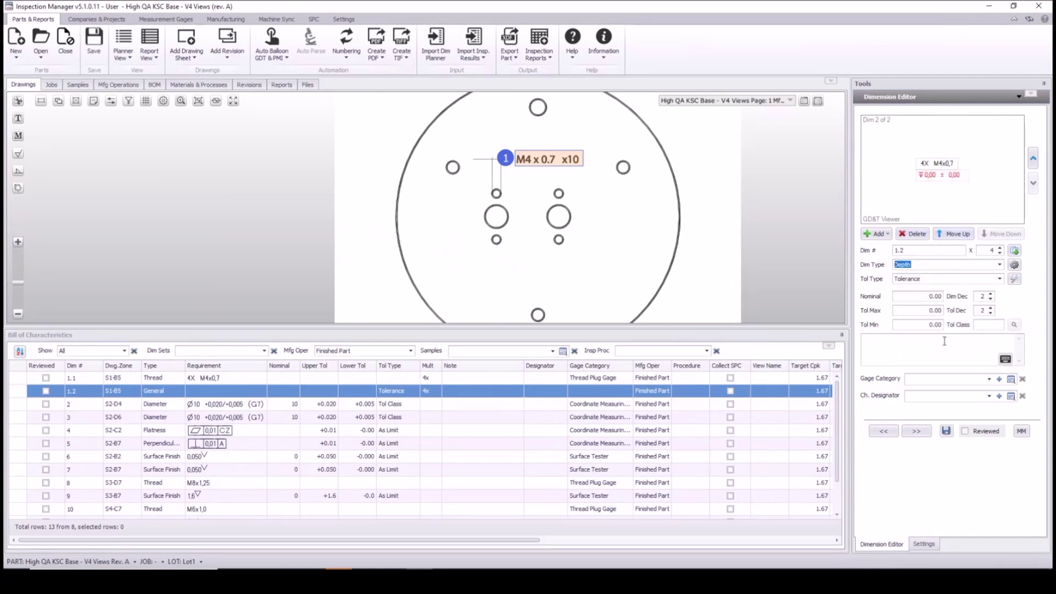
{"action": "left_click", "coordinate": [932, 295]}
{"action": "type", "text": "10"}
{"action": "left_click", "coordinate": [944, 345]}
{"action": "left_click", "coordinate": [1013, 279]}
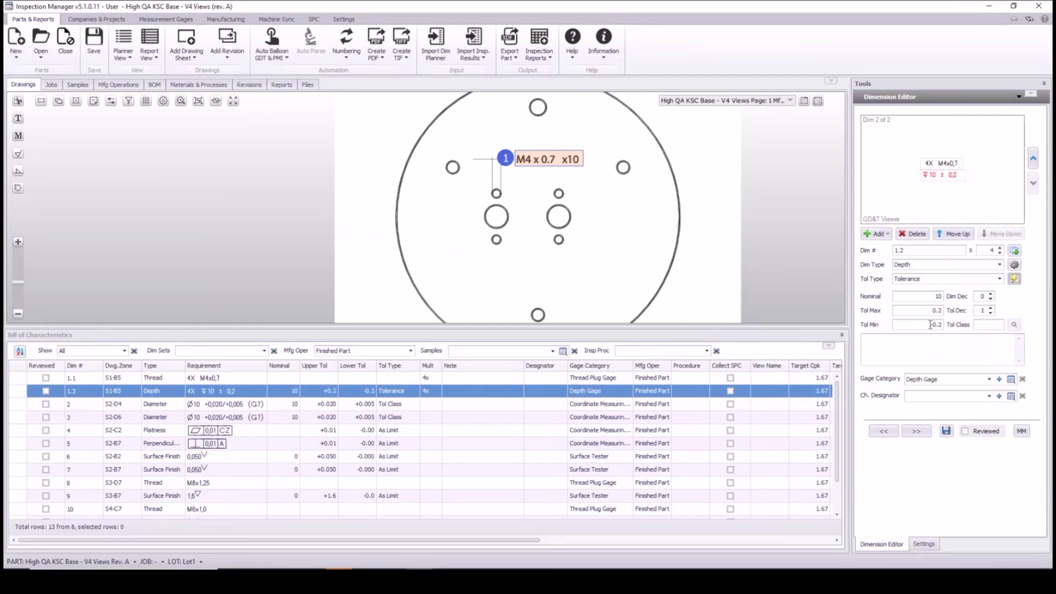
{"action": "left_click", "coordinate": [946, 432]}
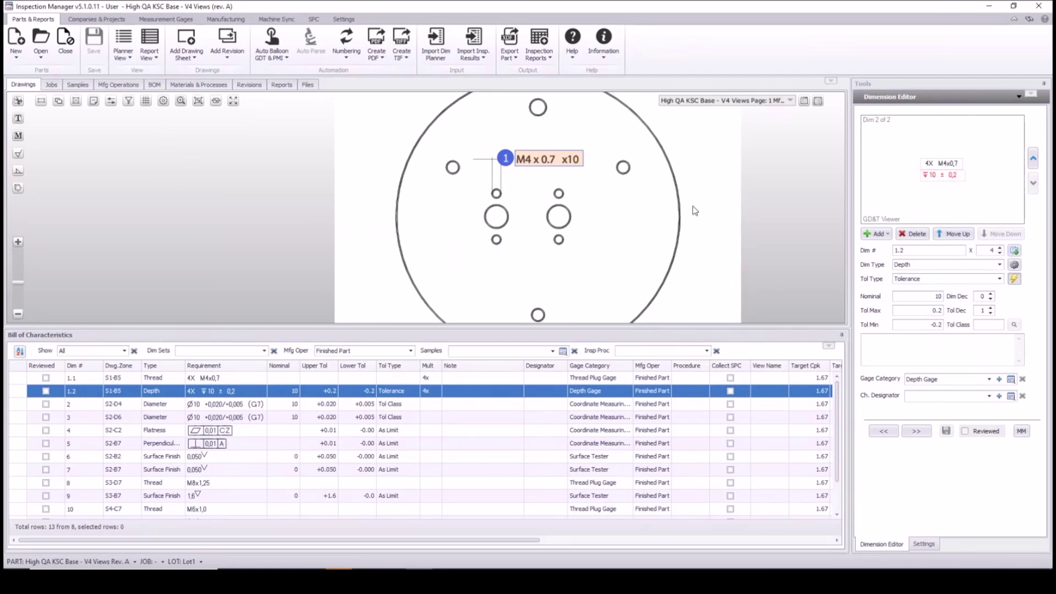
Explode the 4X thread and depth into balloons 1_1–1_4 and place balloon 1_1 beside its hole
{"action": "left_click", "coordinate": [1015, 250]}
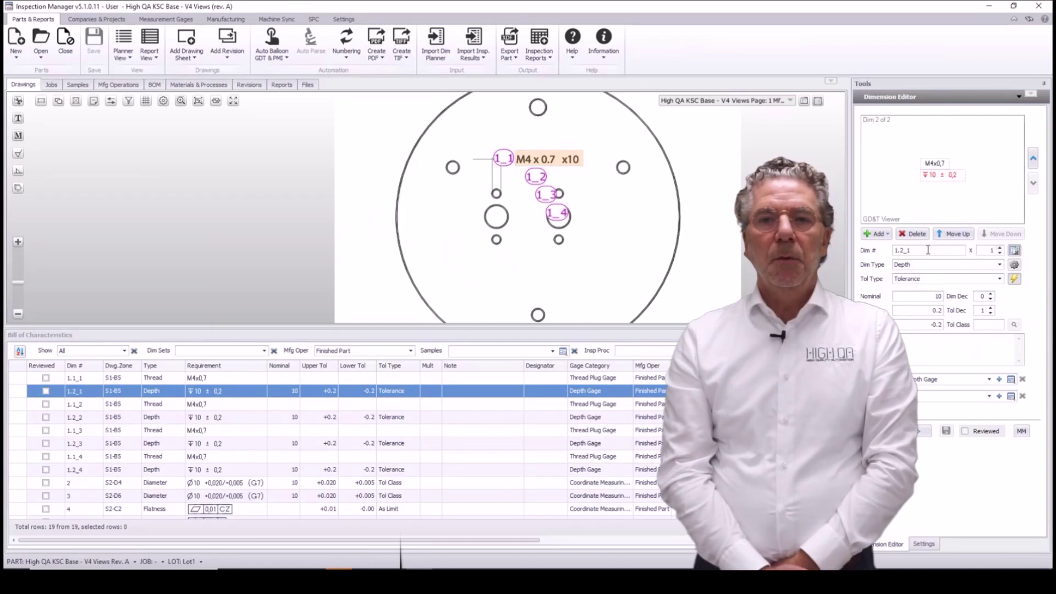
{"action": "left_click_drag", "start_coordinate": [487, 175], "coordinate": [456, 210]}
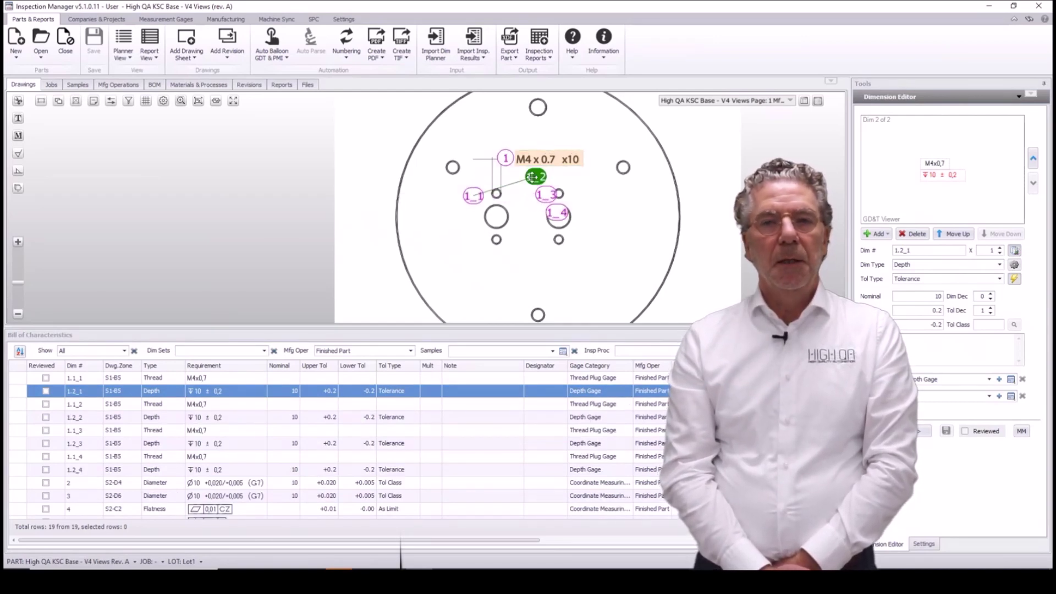
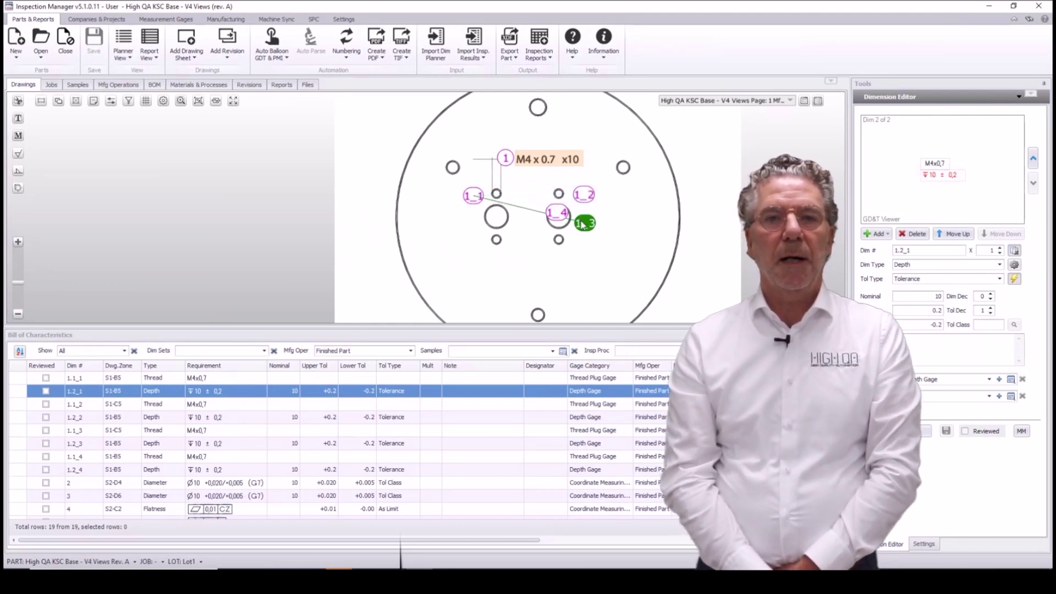
Reposition balloon 1_3 beside its lower-right hole and switch to drawing page 4
{"action": "left_click", "coordinate": [557, 213]}
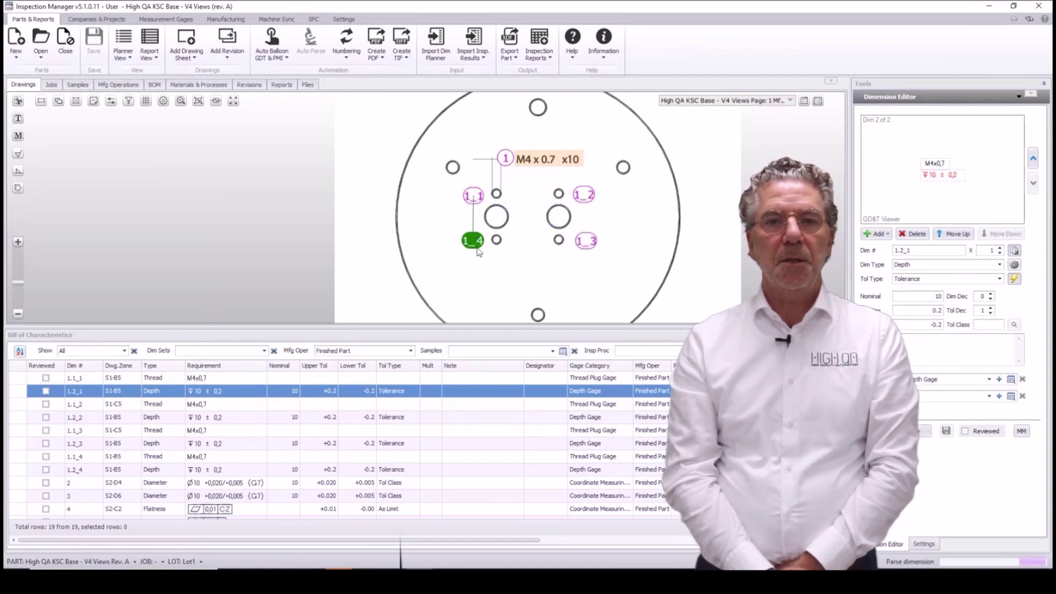
{"action": "left_click", "coordinate": [493, 302]}
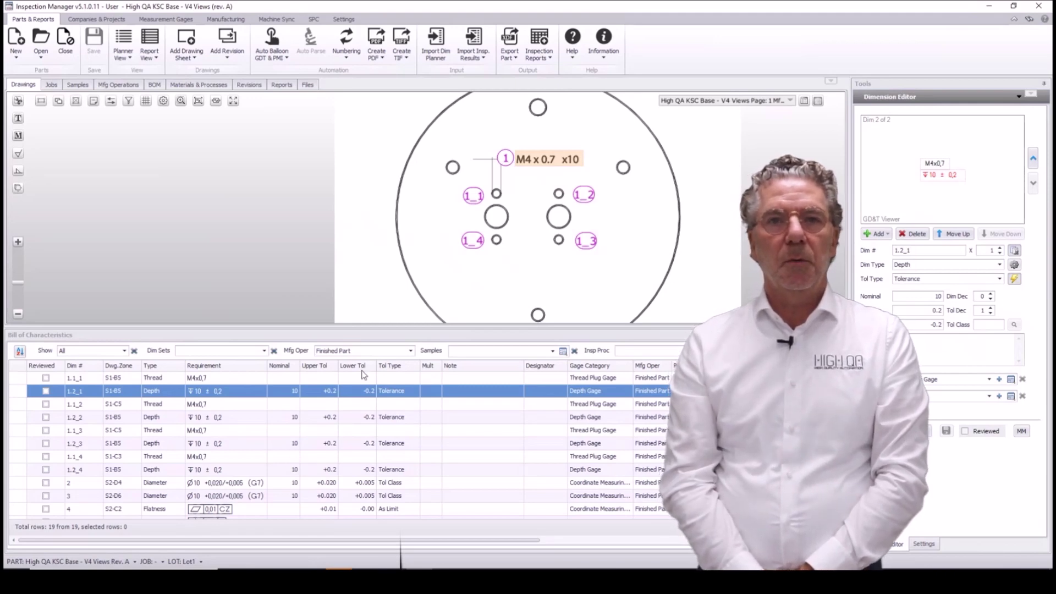
{"action": "scroll", "coordinate": [631, 225], "scroll_direction": "down", "scroll_amount": 2}
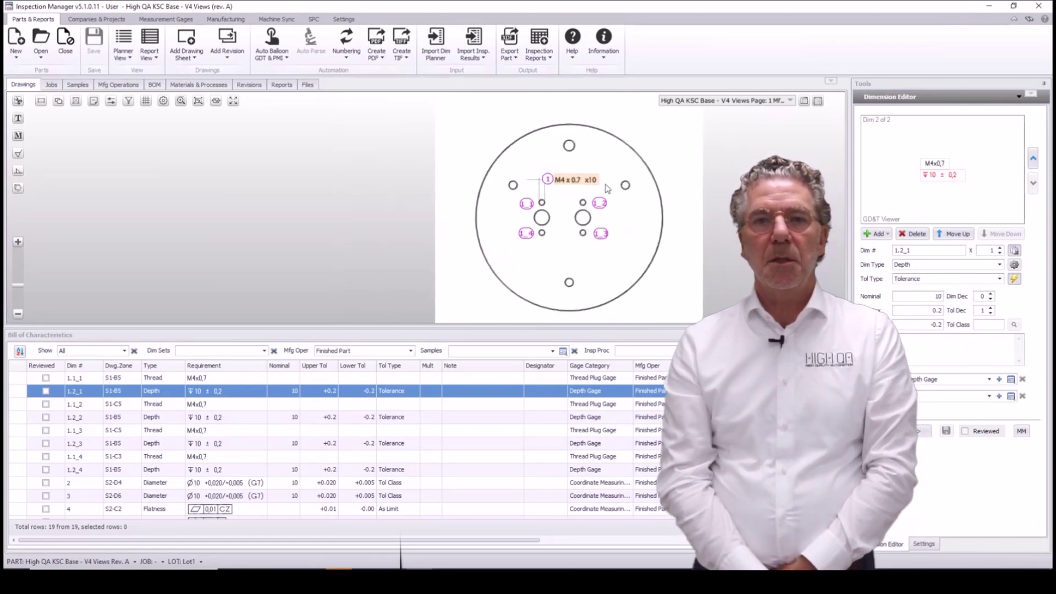
{"action": "left_click", "coordinate": [780, 100]}
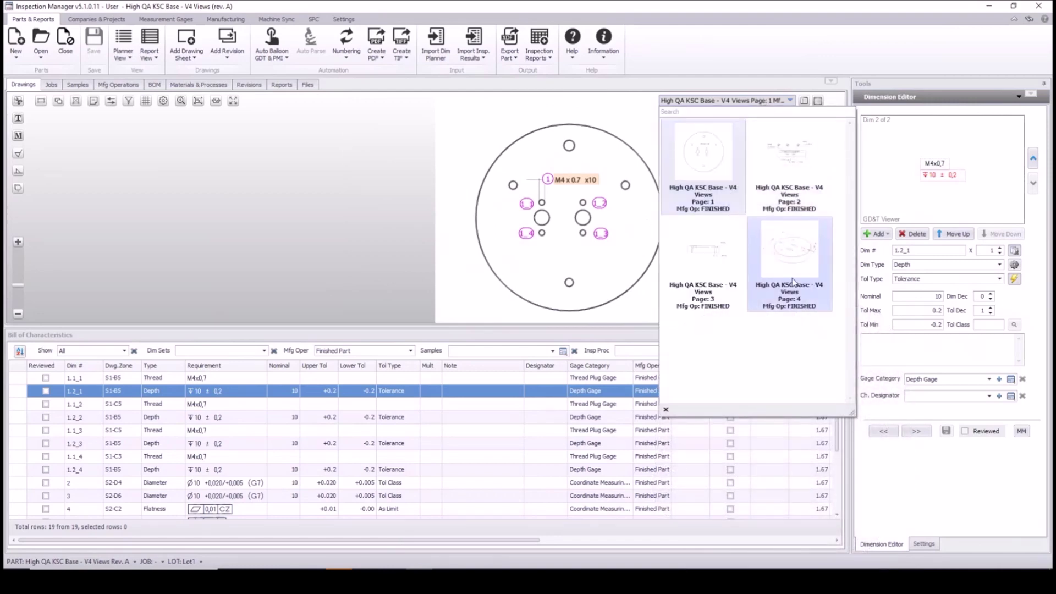
{"action": "left_click", "coordinate": [791, 280]}
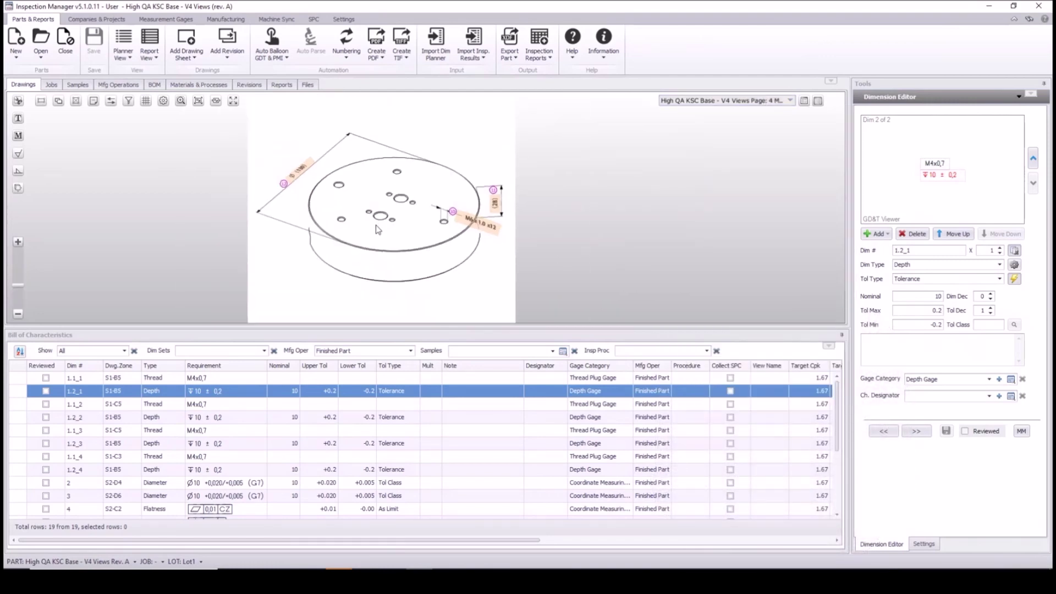
Add a new characteristic row from the perpendicularity row's context menu
{"action": "left_click_drag", "start_coordinate": [394, 184], "coordinate": [398, 209]}
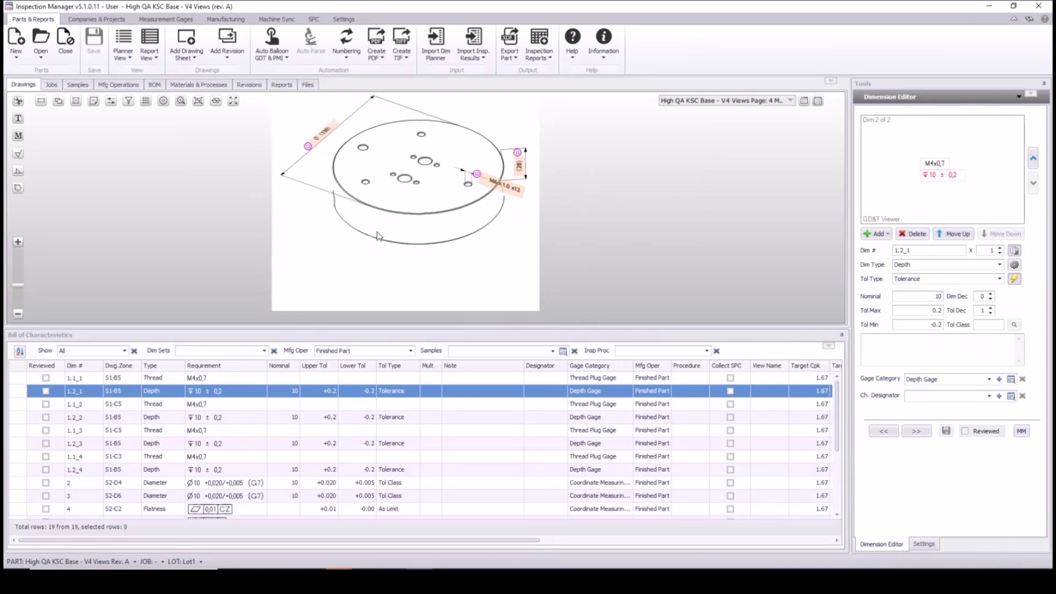
{"action": "scroll", "coordinate": [355, 514], "scroll_direction": "down", "scroll_amount": 2}
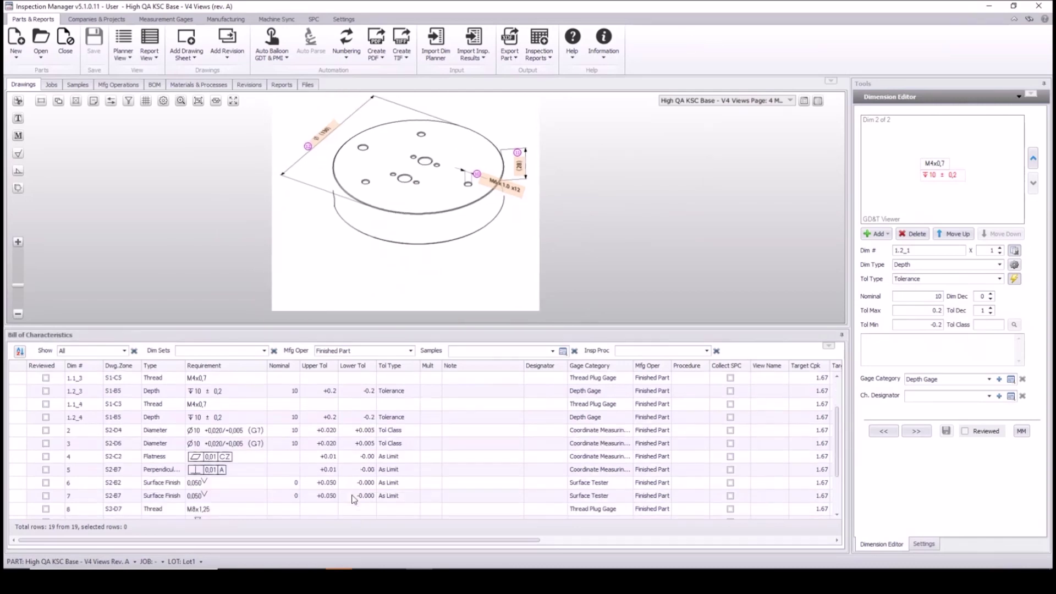
{"action": "right_click", "coordinate": [354, 470]}
{"action": "left_click", "coordinate": [388, 387]}
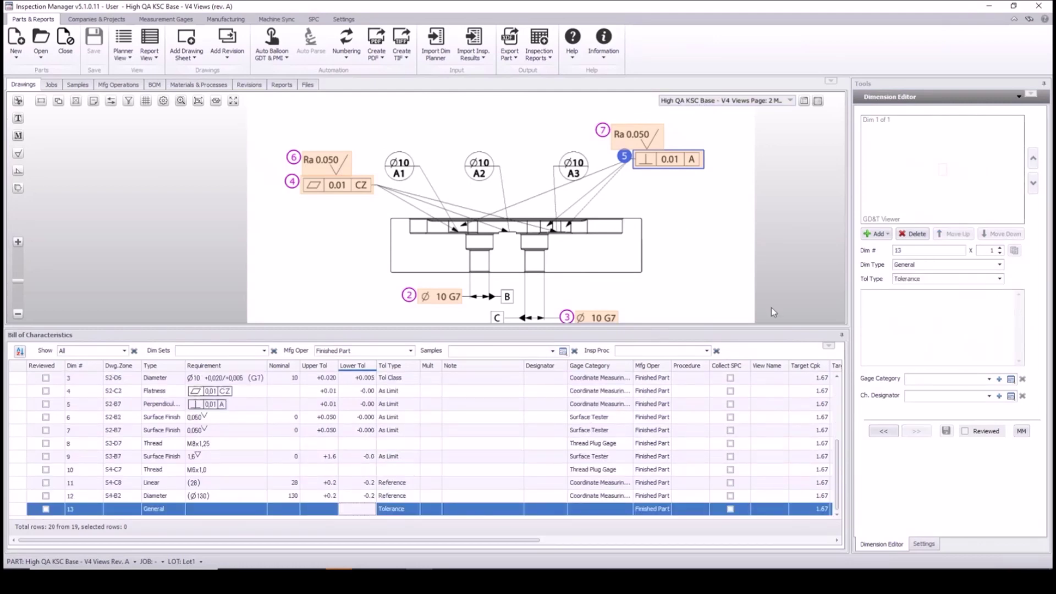
Set characteristic 13 to Surface Profile, datums B and C, Tol Max 0.2, and save
{"action": "left_click", "coordinate": [1000, 265]}
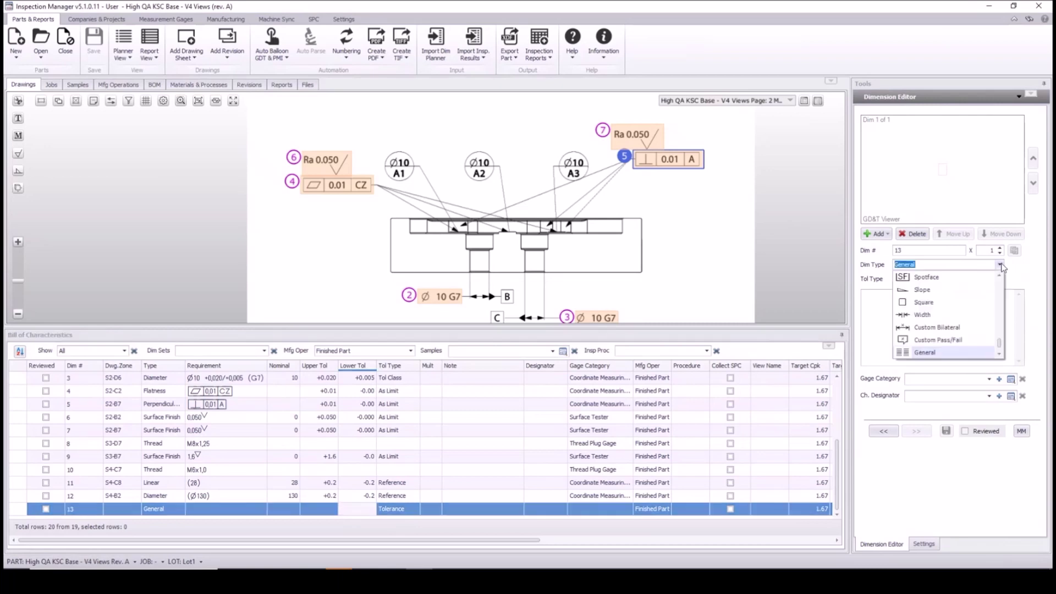
{"action": "type", "text": "S"}
{"action": "scroll", "coordinate": [943, 308], "scroll_direction": "down", "scroll_amount": 3}
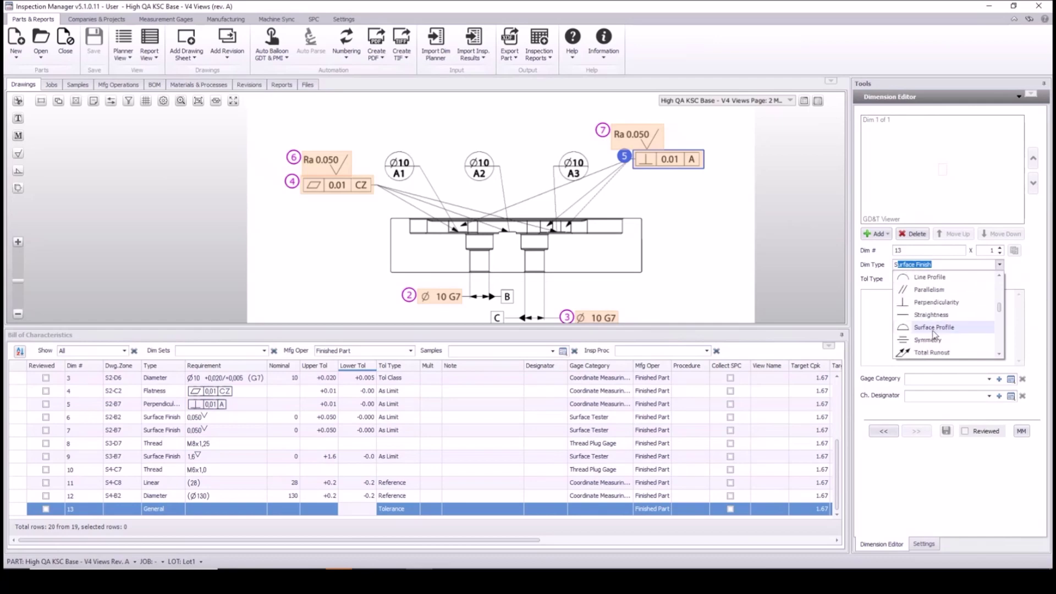
{"action": "left_click", "coordinate": [934, 327]}
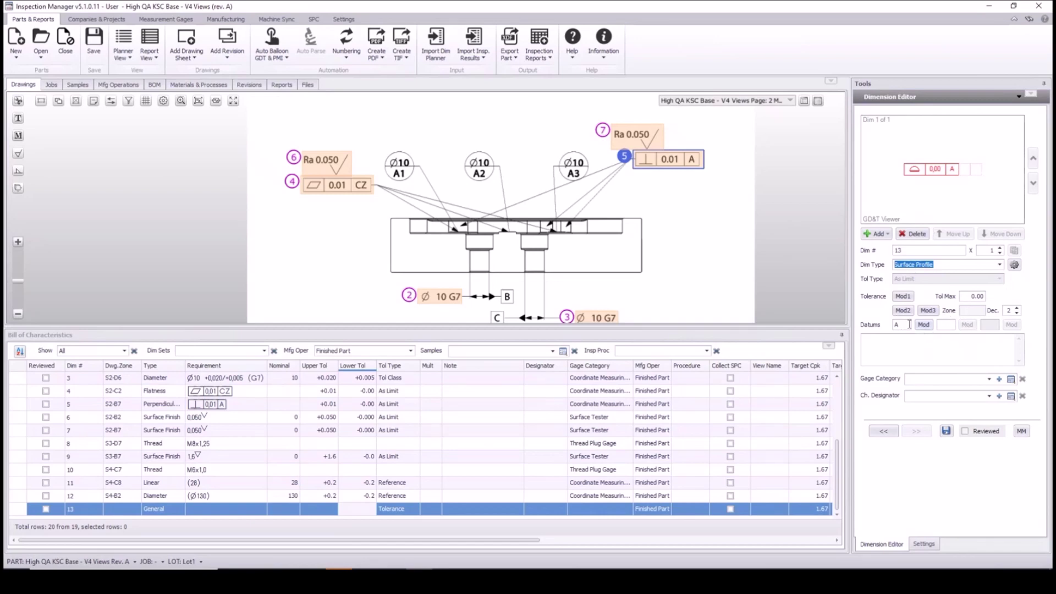
{"action": "left_click", "coordinate": [945, 326]}
{"action": "type", "text": "B"}
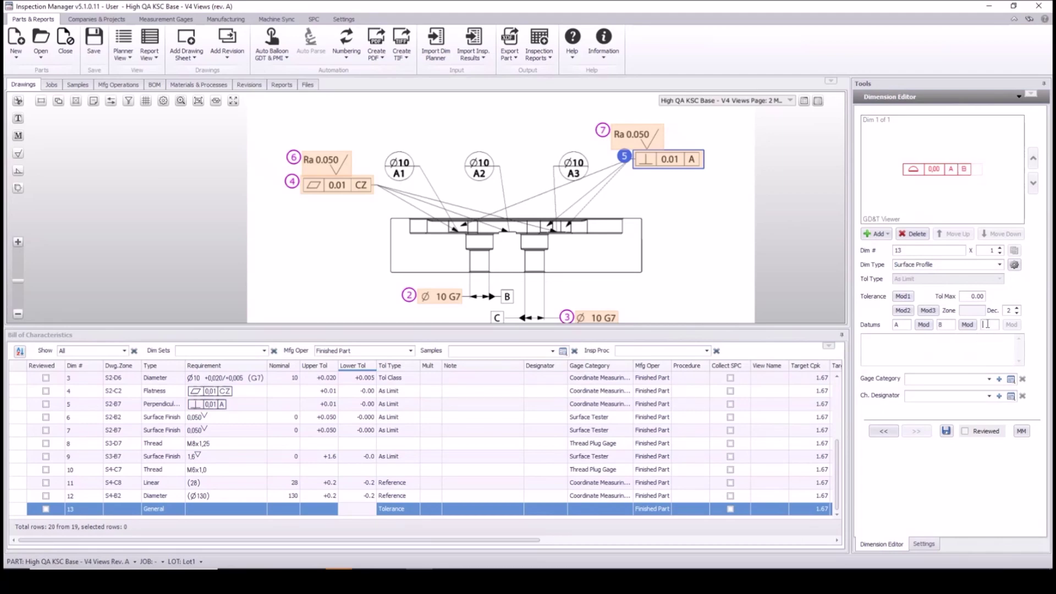
{"action": "left_click", "coordinate": [988, 324]}
{"action": "type", "text": "C"}
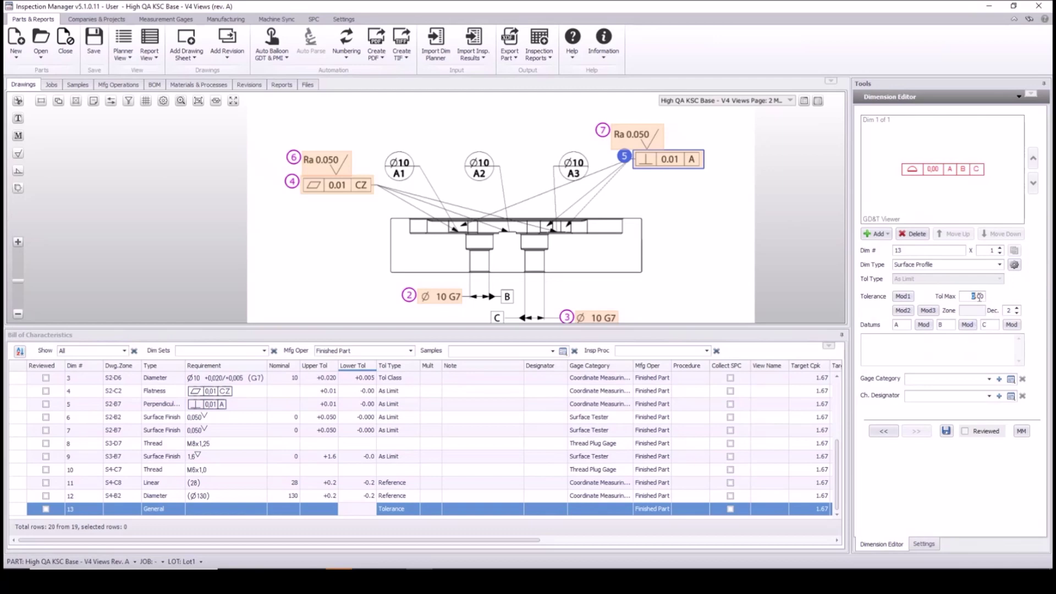
{"action": "type", "text": "0.2"}
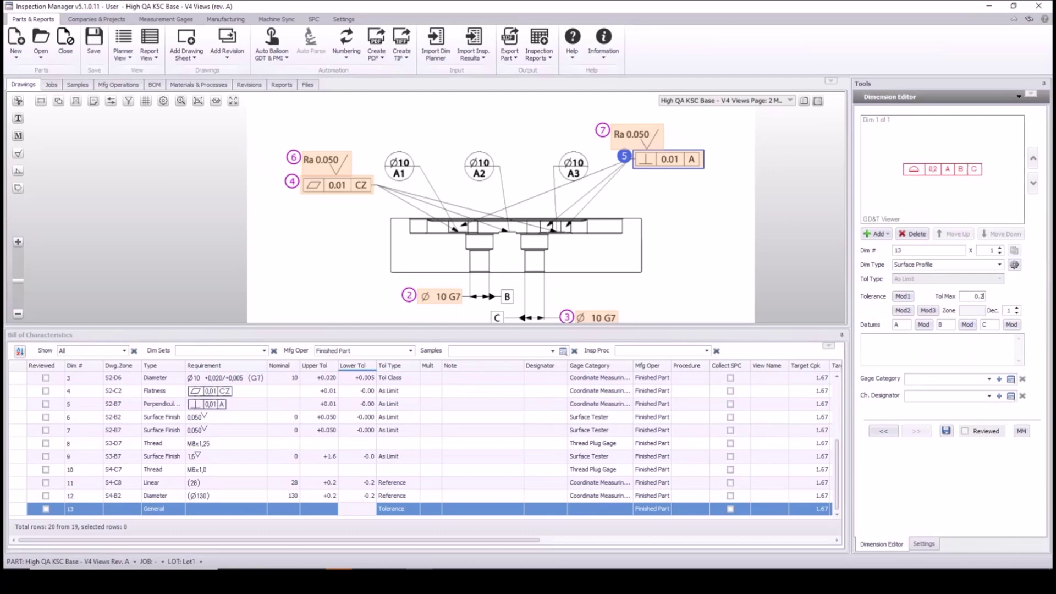
{"action": "left_click", "coordinate": [947, 431]}
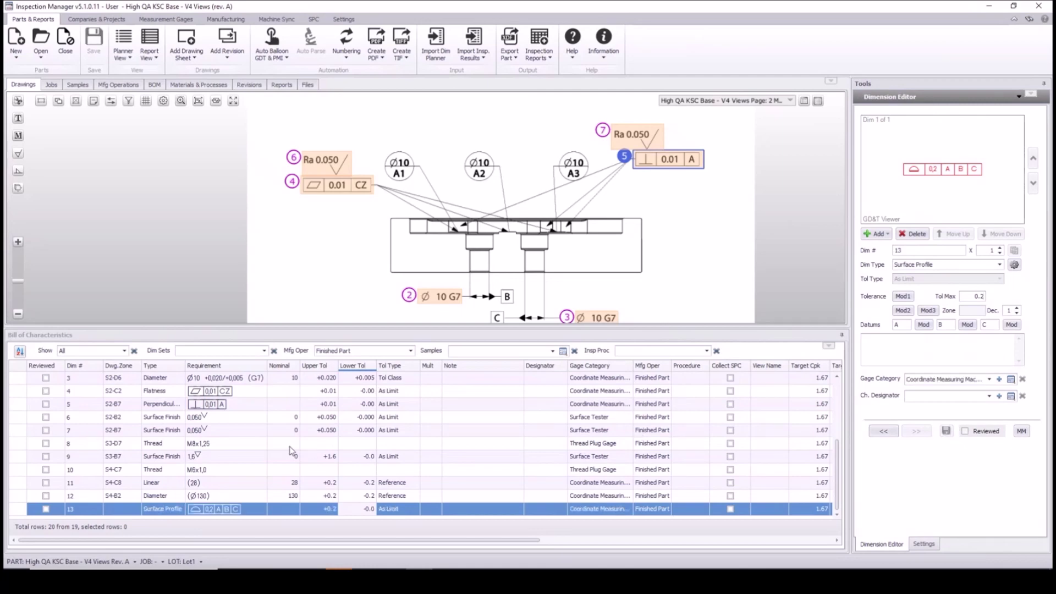
On page 4, place characteristic 13's 0.2 A B C profile frame and balloon below the disc
{"action": "left_click", "coordinate": [739, 102]}
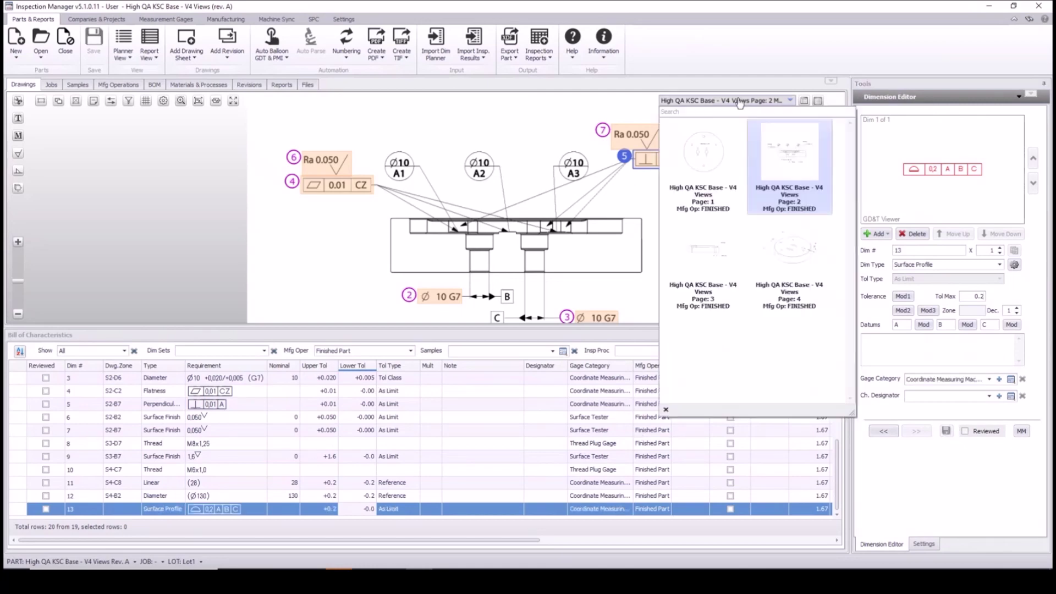
{"action": "left_click", "coordinate": [773, 256]}
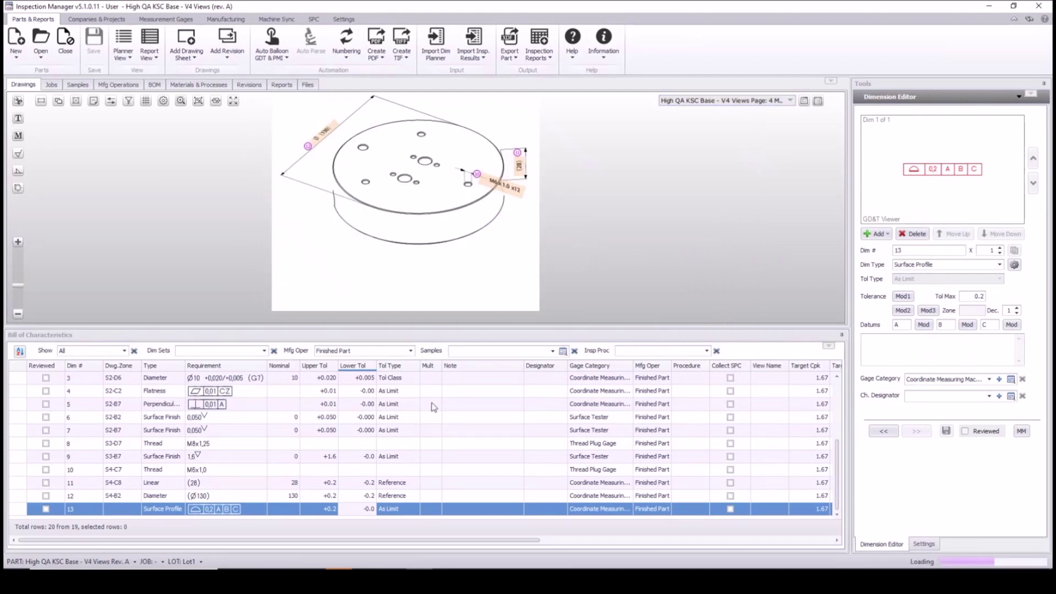
{"action": "mouse_move", "coordinate": [209, 509]}
{"action": "left_mouse_down"}
{"action": "mouse_move", "coordinate": [212, 527]}
{"action": "mouse_move", "coordinate": [217, 484]}
{"action": "mouse_move", "coordinate": [310, 271]}
{"action": "mouse_move", "coordinate": [330, 272]}
{"action": "left_mouse_up"}
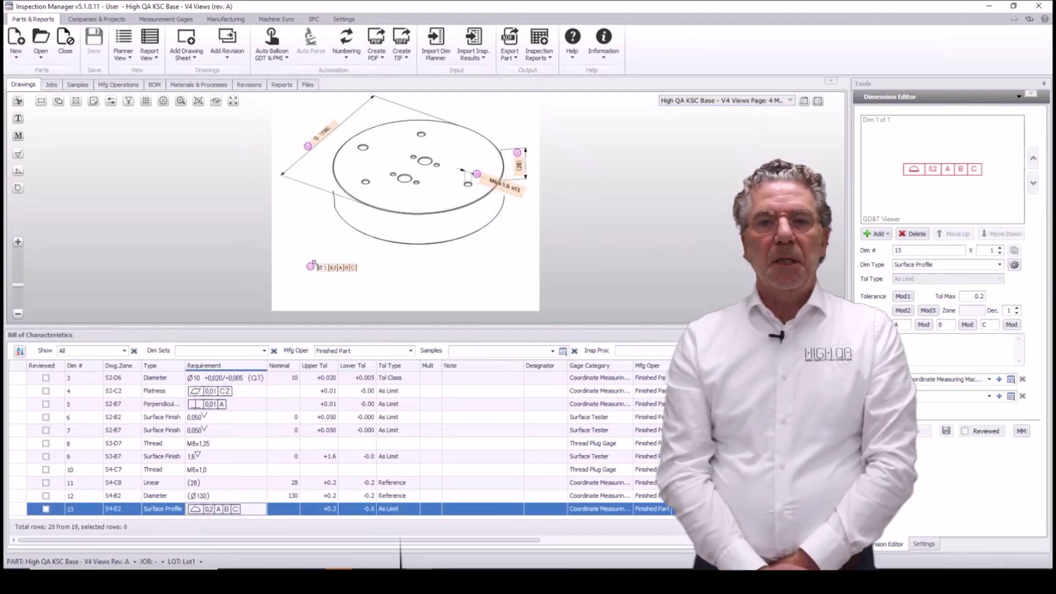
{"action": "scroll", "coordinate": [332, 275], "scroll_direction": "up", "scroll_amount": 2}
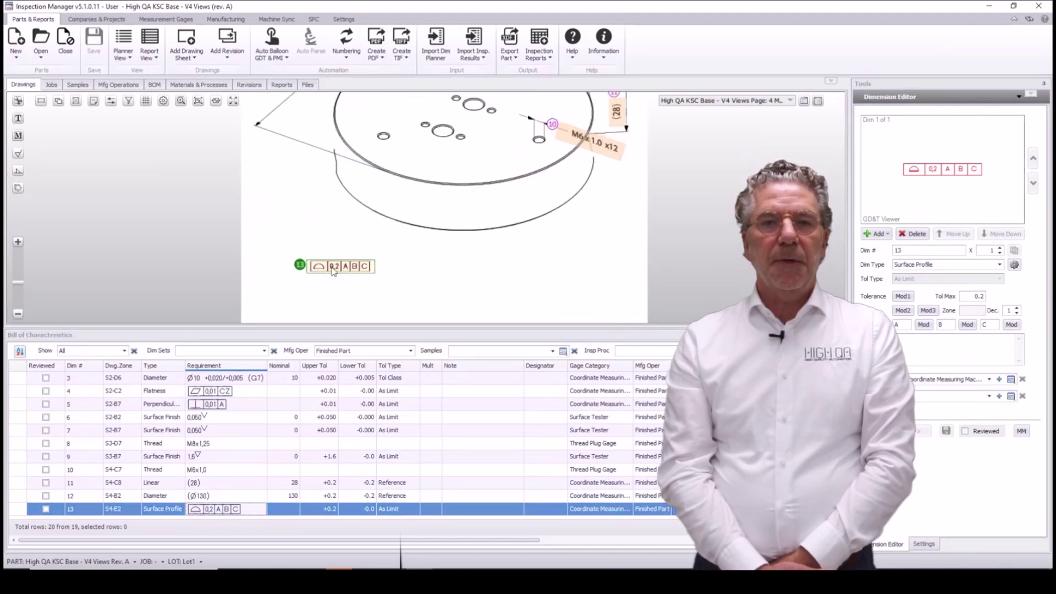
{"action": "left_click_drag", "start_coordinate": [330, 266], "coordinate": [328, 246]}
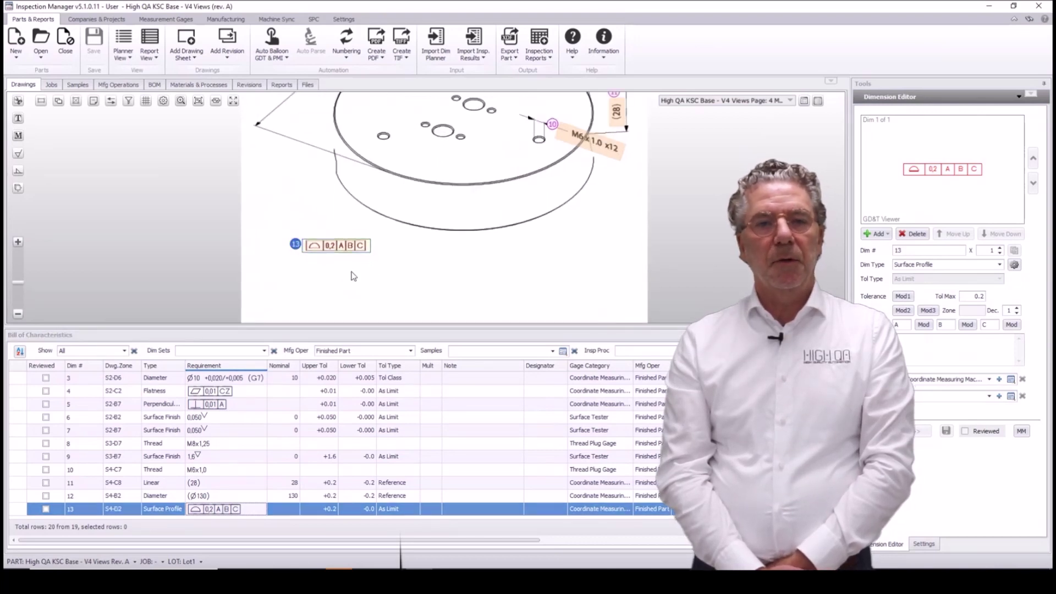
{"action": "scroll", "coordinate": [398, 259], "scroll_direction": "down", "scroll_amount": 1}
{"action": "left_click_drag", "start_coordinate": [429, 251], "coordinate": [434, 282]}
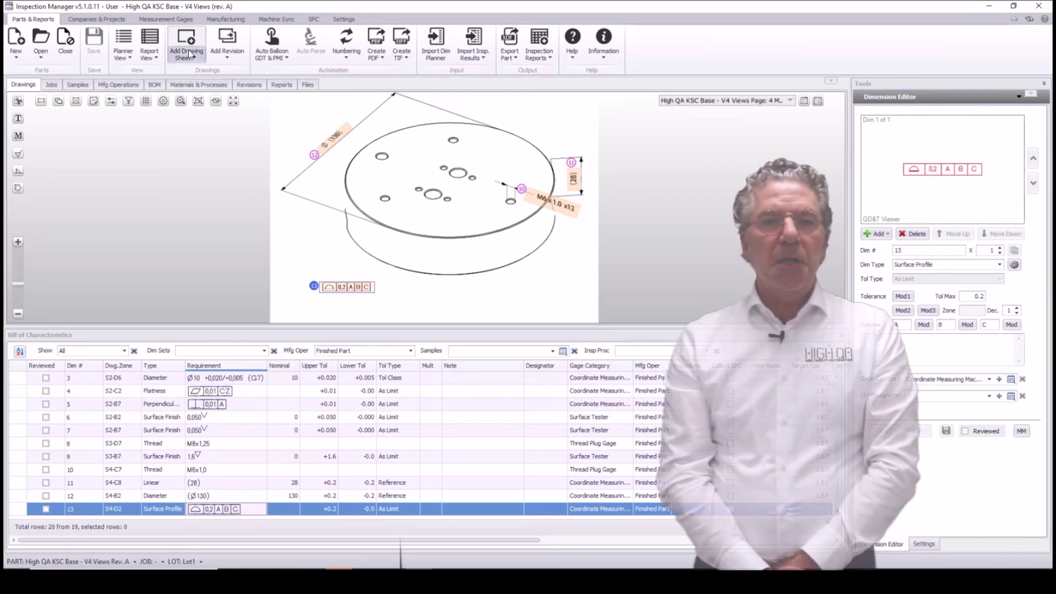
Import the V2195093 - 160 sheet PDF as a new drawing sheet
{"action": "left_click", "coordinate": [193, 57]}
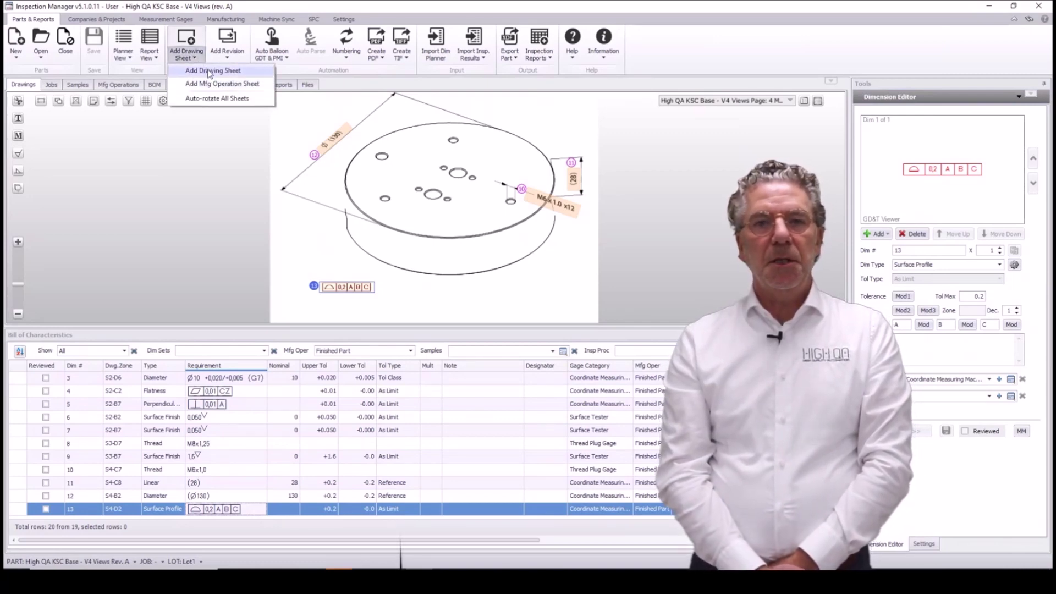
{"action": "left_click", "coordinate": [218, 74]}
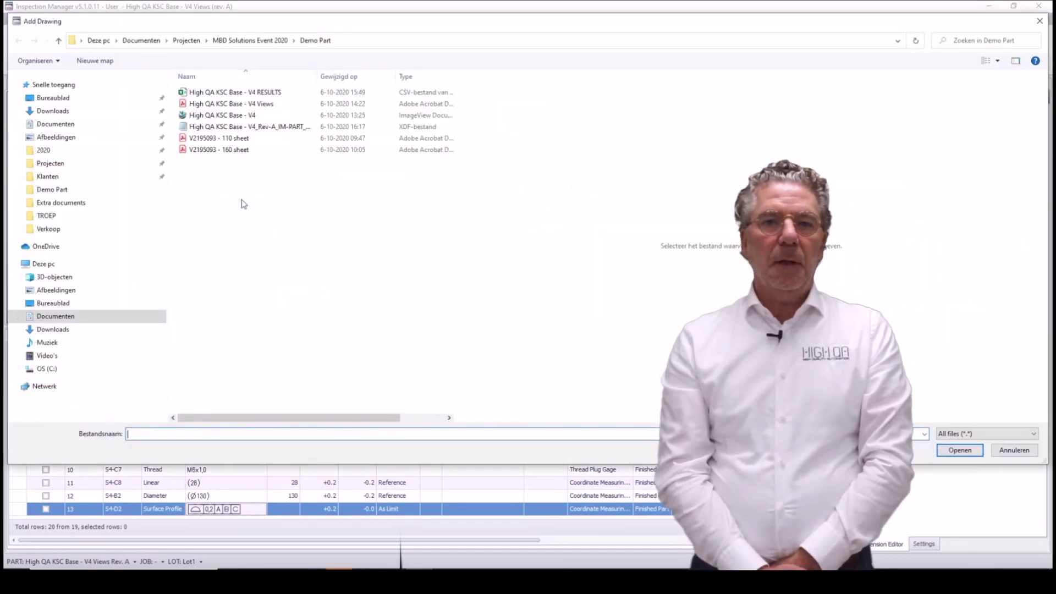
{"action": "left_click", "coordinate": [234, 152]}
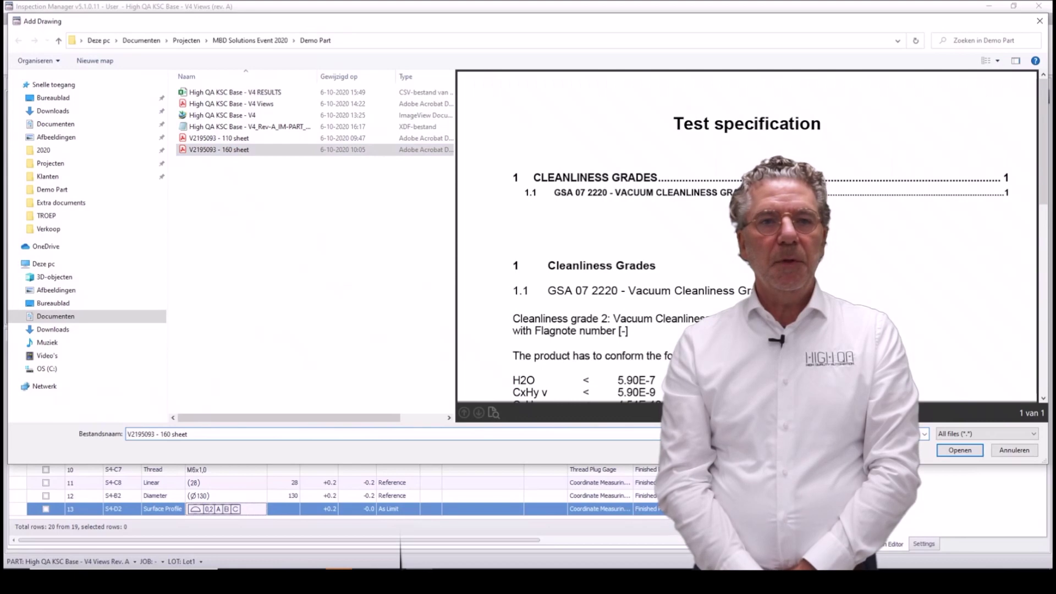
{"action": "scroll", "coordinate": [932, 399], "scroll_direction": "down", "scroll_amount": 5}
{"action": "scroll", "coordinate": [932, 400], "scroll_direction": "up", "scroll_amount": 5}
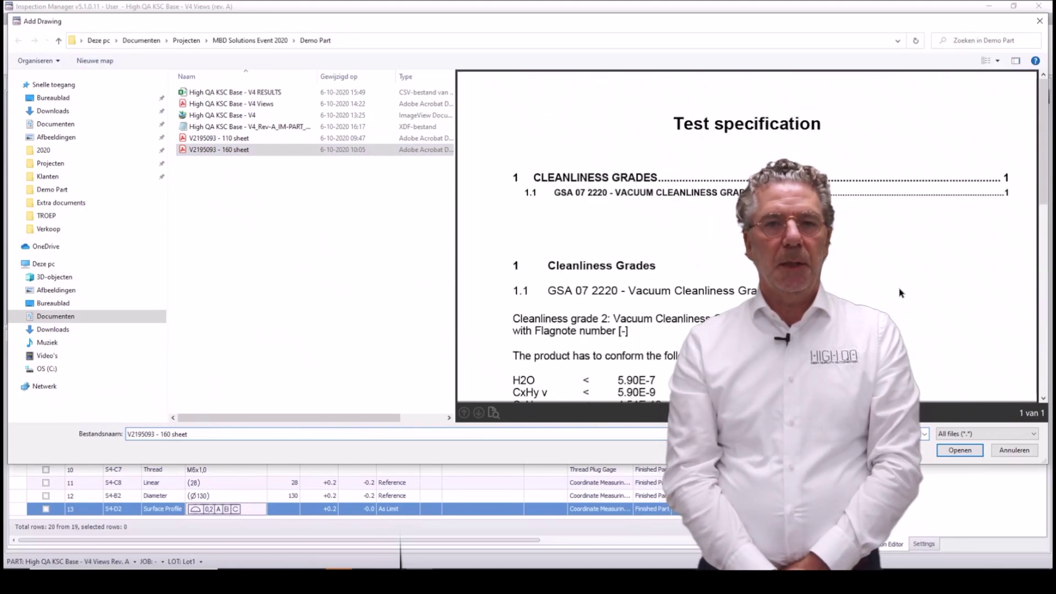
{"action": "left_click", "coordinate": [959, 451]}
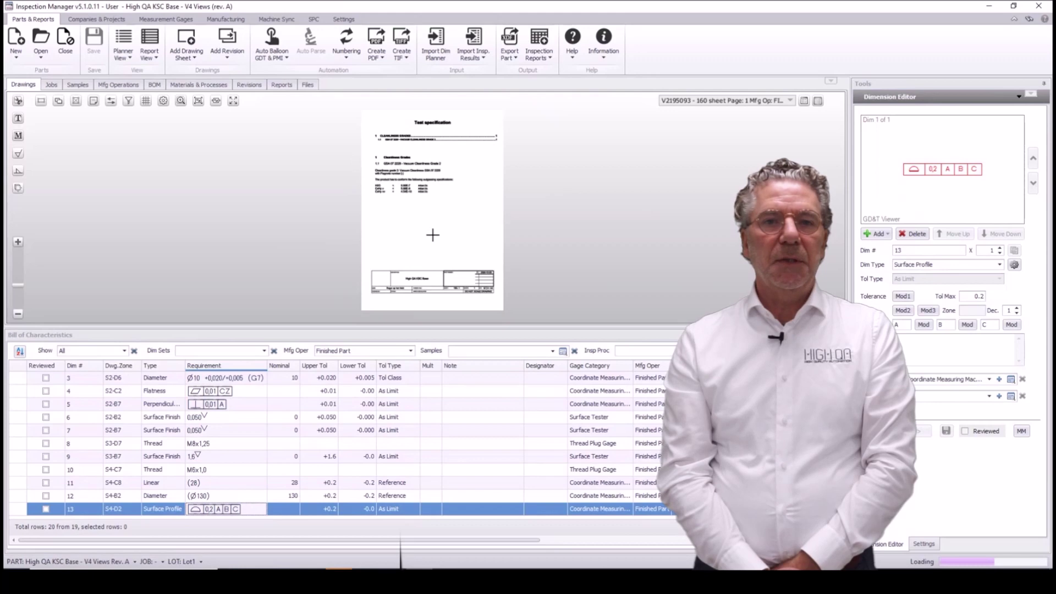
Balloon the GSA 07 2220 vacuum cleanliness note as characteristic 14
{"action": "scroll", "coordinate": [389, 216], "scroll_direction": "up", "scroll_amount": 3}
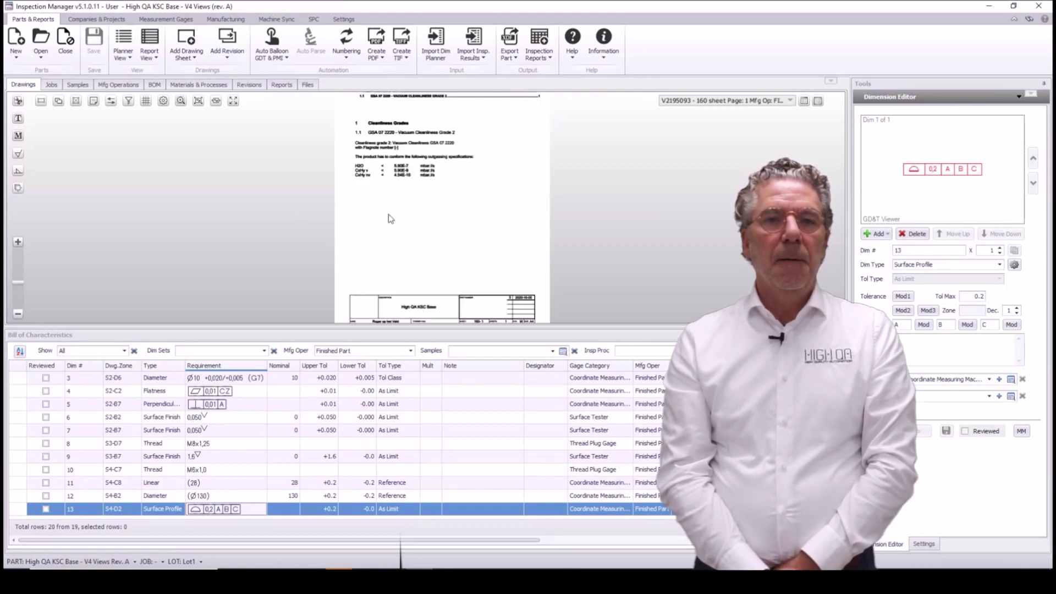
{"action": "left_click_drag", "start_coordinate": [408, 242], "coordinate": [449, 328]}
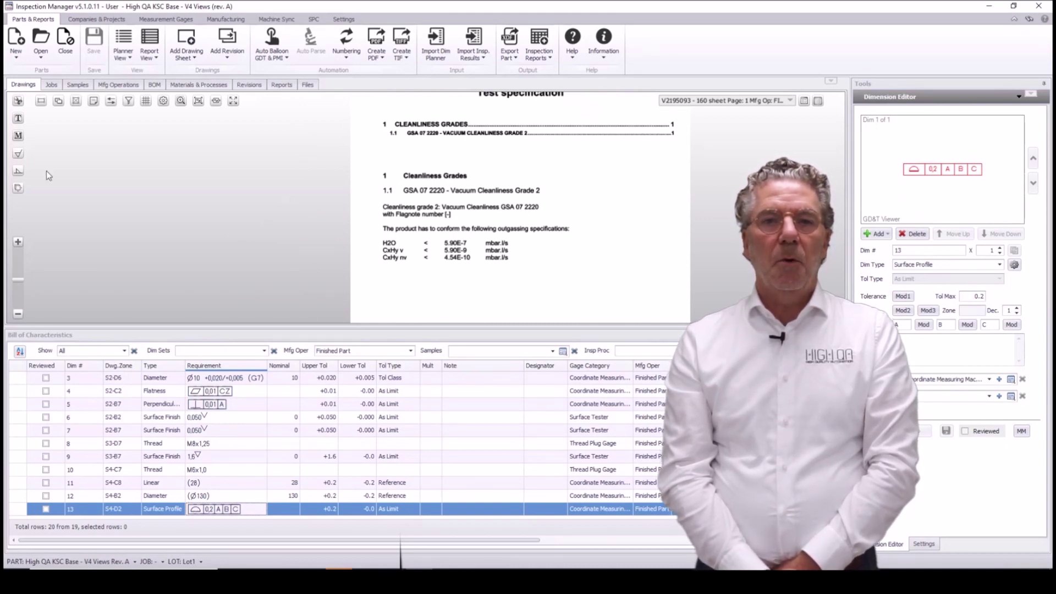
{"action": "left_click", "coordinate": [19, 119]}
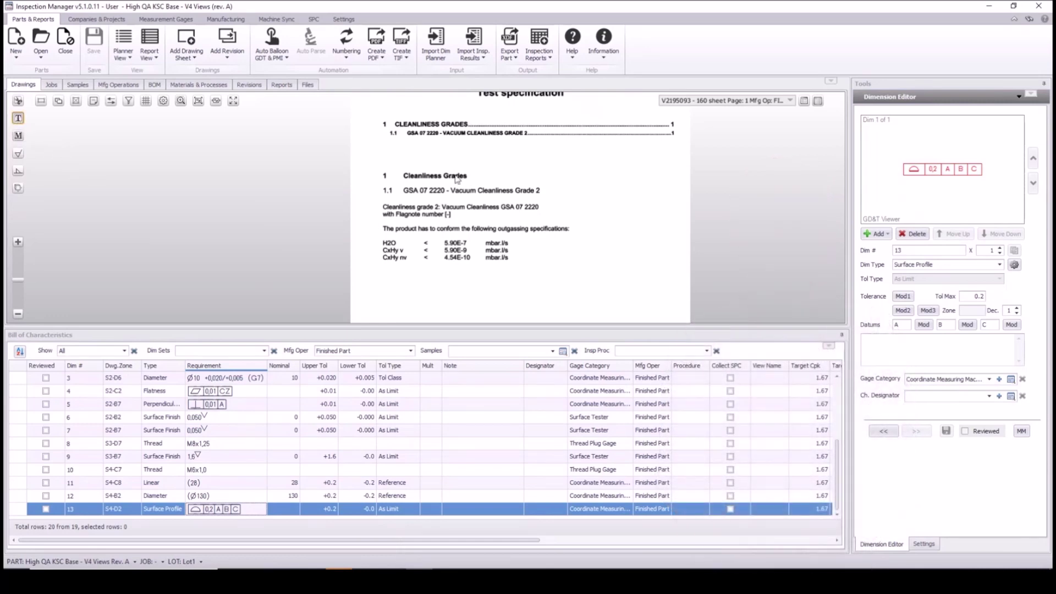
{"action": "left_click_drag", "start_coordinate": [401, 184], "coordinate": [547, 196]}
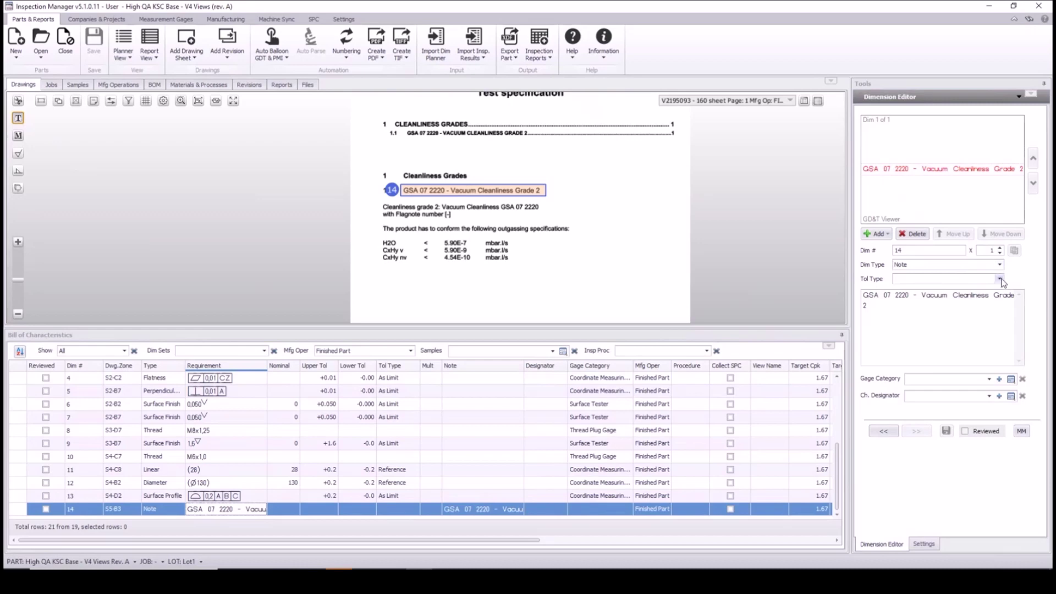
Make characteristic 14 a Custom Pass/Fail check and save it
{"action": "left_click", "coordinate": [999, 265]}
{"action": "scroll", "coordinate": [957, 311], "scroll_direction": "down", "scroll_amount": 5}
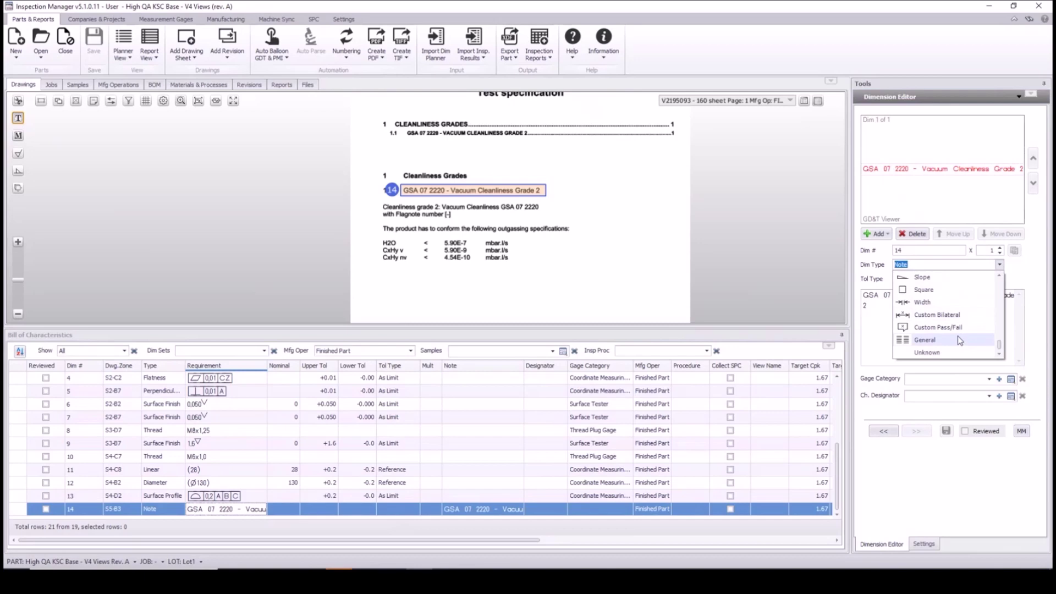
{"action": "left_click", "coordinate": [954, 327]}
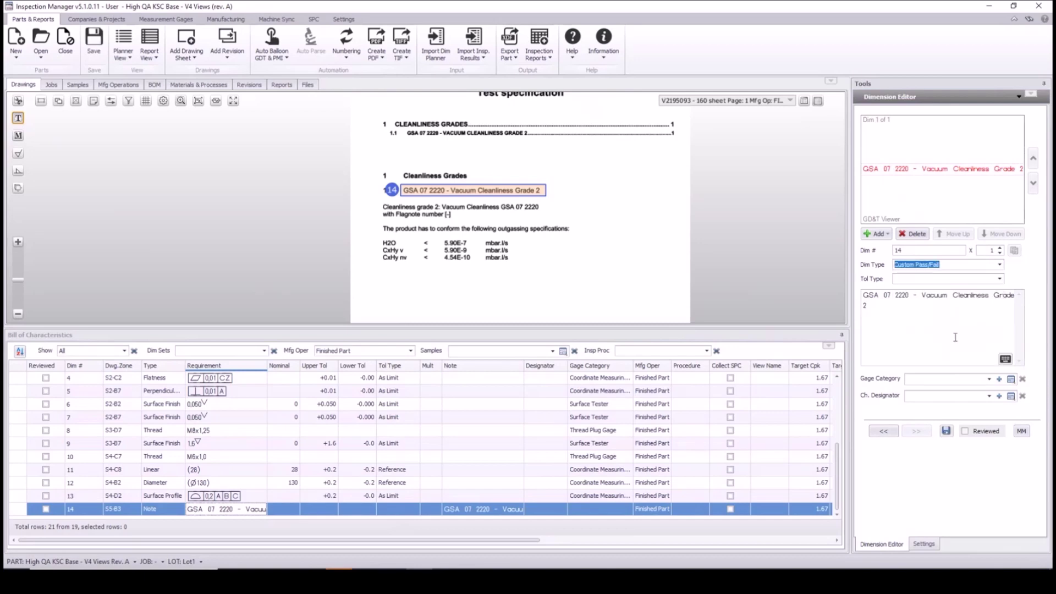
{"action": "left_click", "coordinate": [946, 430]}
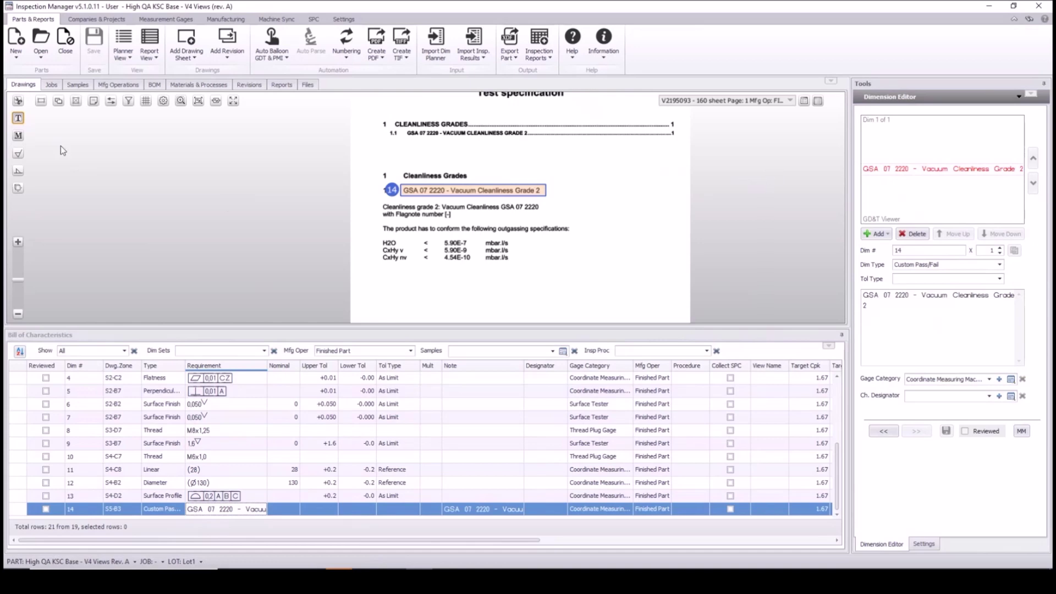
{"action": "left_click", "coordinate": [707, 106]}
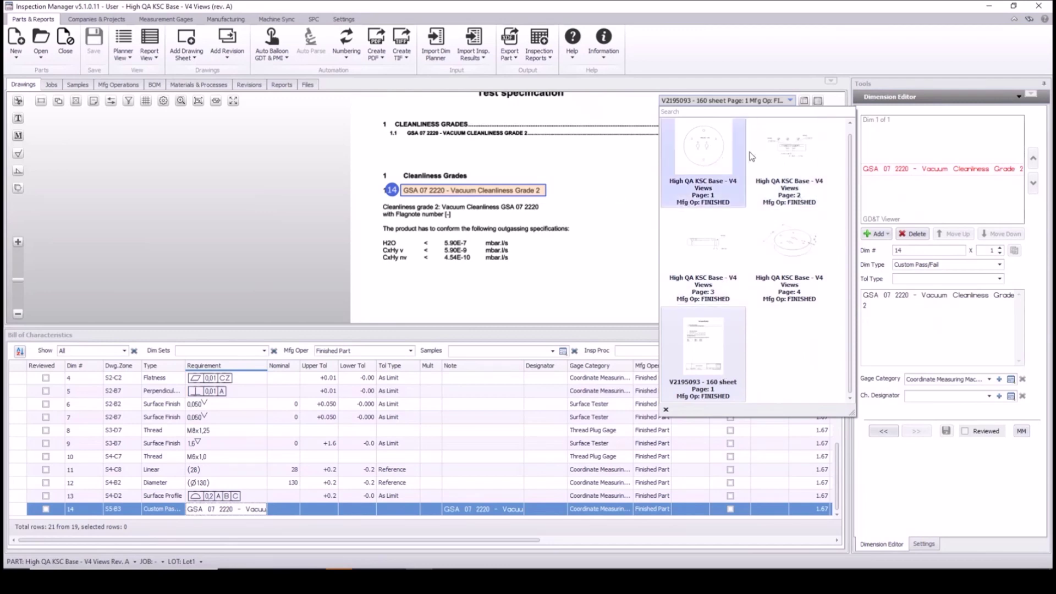
Load page 2, select flatness balloon 4, and show the Measurement Gages list
{"action": "left_click", "coordinate": [771, 157]}
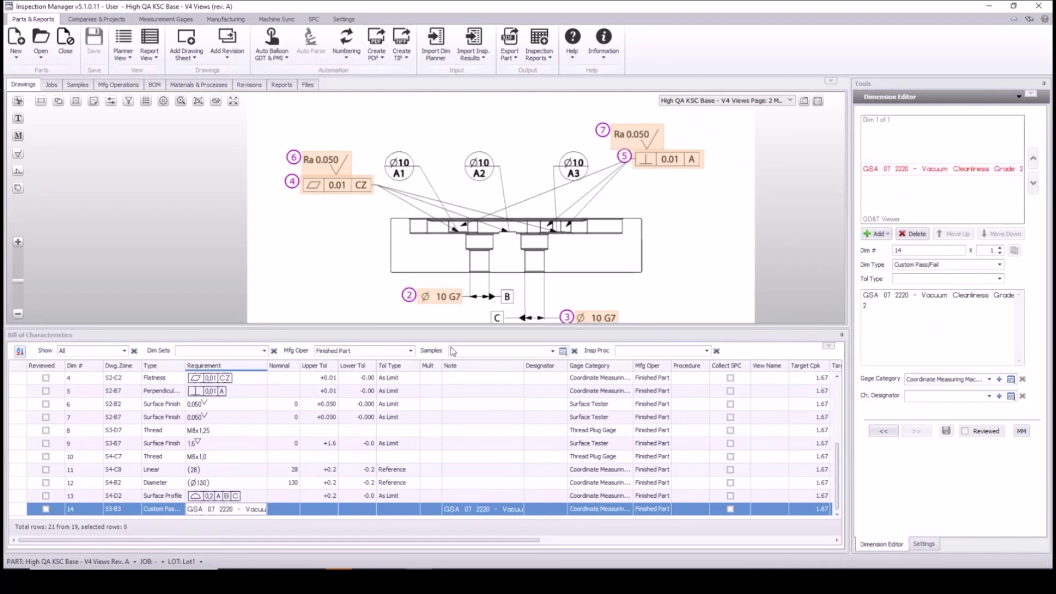
{"action": "left_click", "coordinate": [337, 186]}
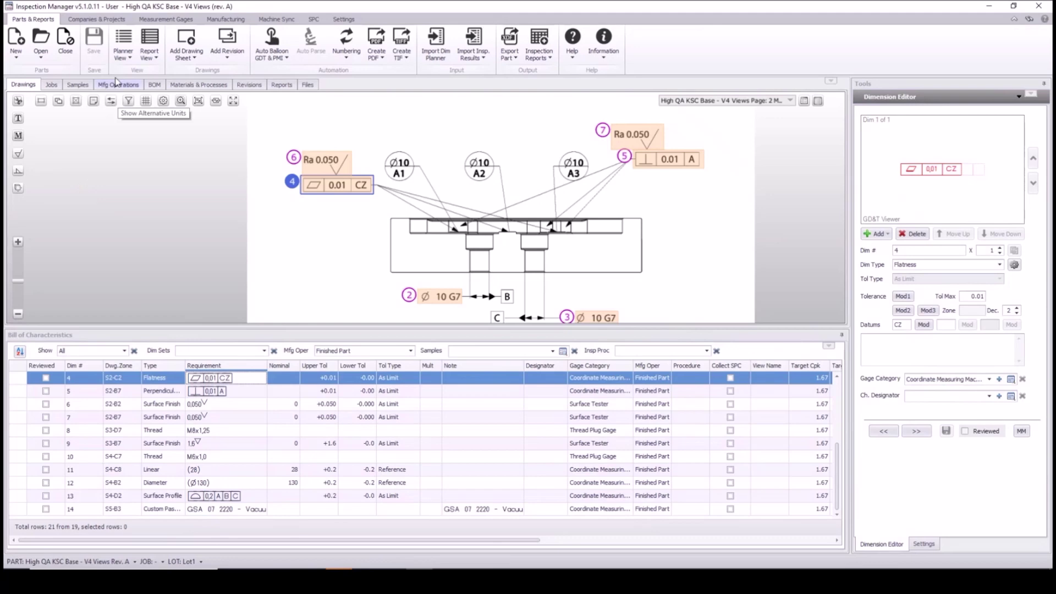
{"action": "left_click", "coordinate": [164, 20]}
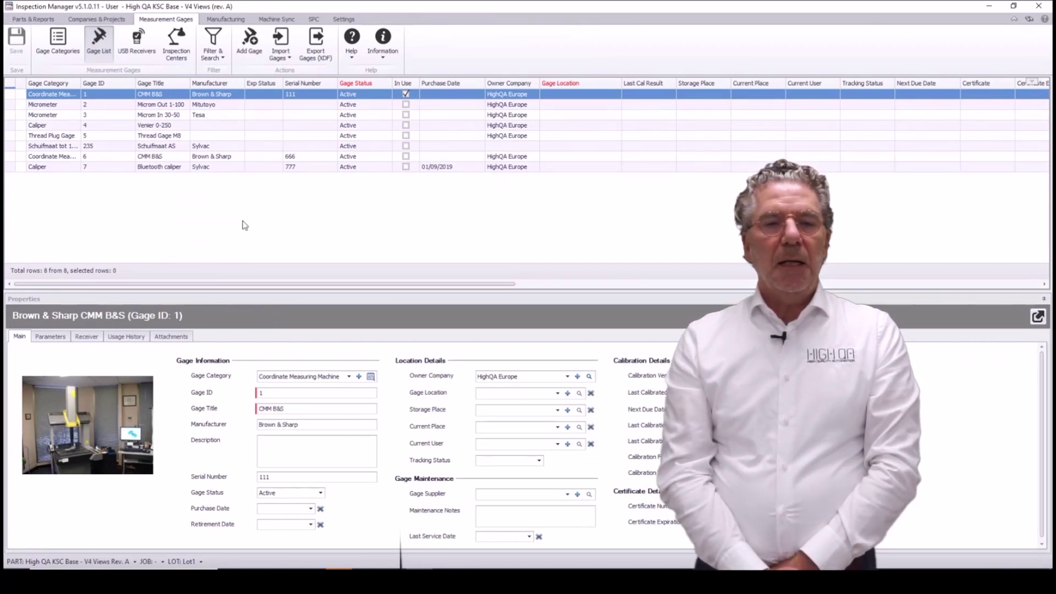
Review the Default Gage Category settings, then return to the Parts & Reports view
{"action": "left_click", "coordinate": [342, 20]}
{"action": "left_click", "coordinate": [120, 53]}
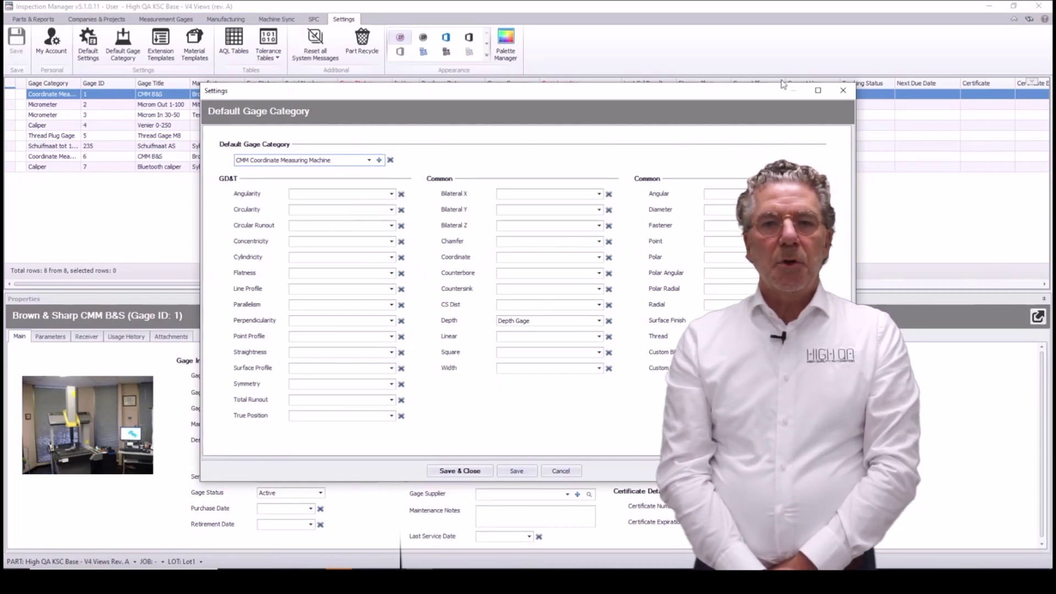
{"action": "left_click", "coordinate": [842, 90]}
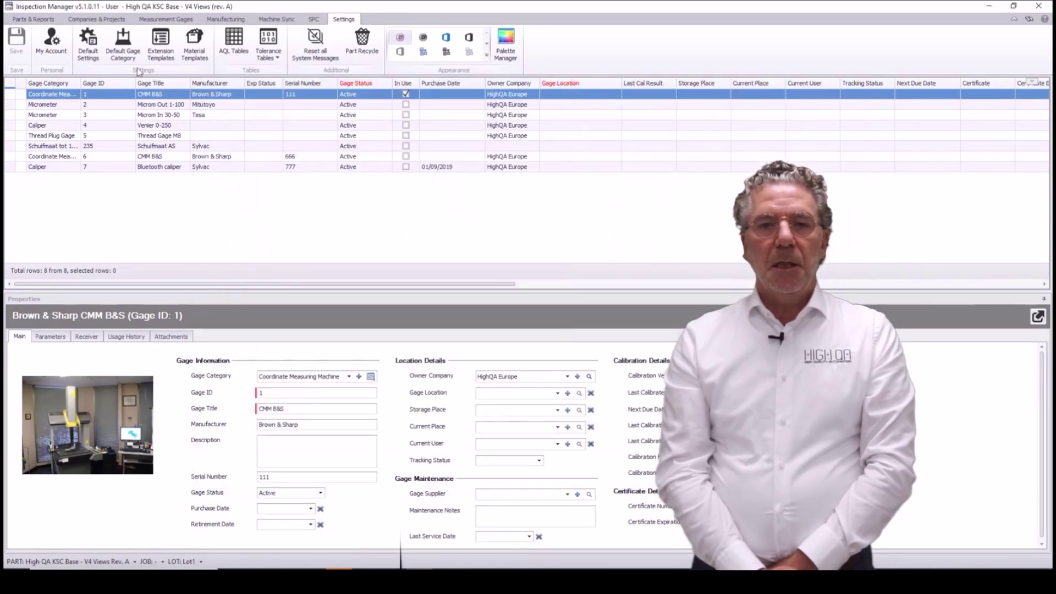
{"action": "left_click", "coordinate": [44, 19]}
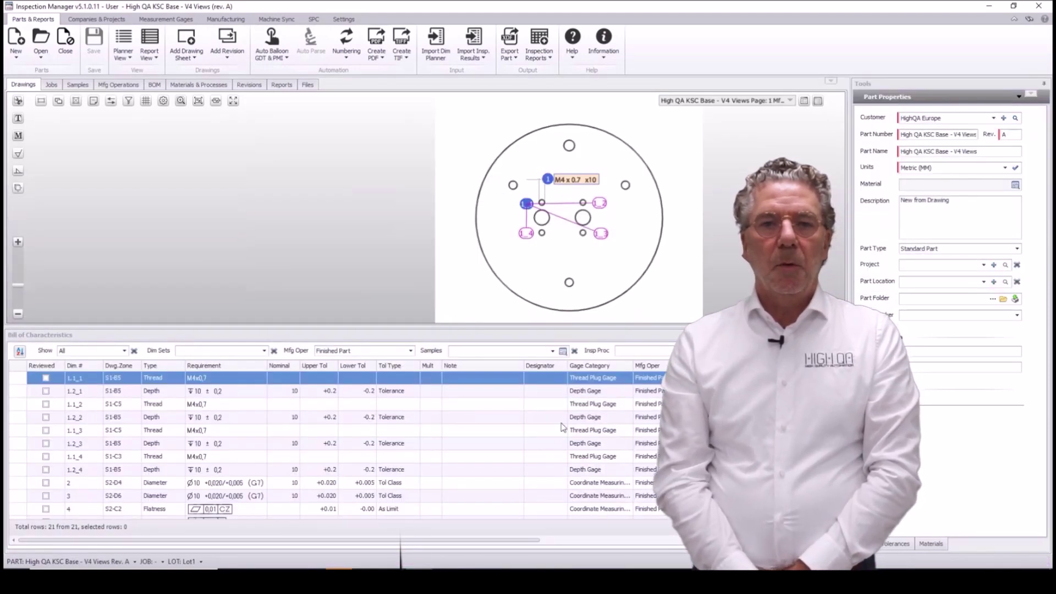
Select thread characteristic 1.1_1 in the bill and close the tool panel list
{"action": "left_click", "coordinate": [509, 377]}
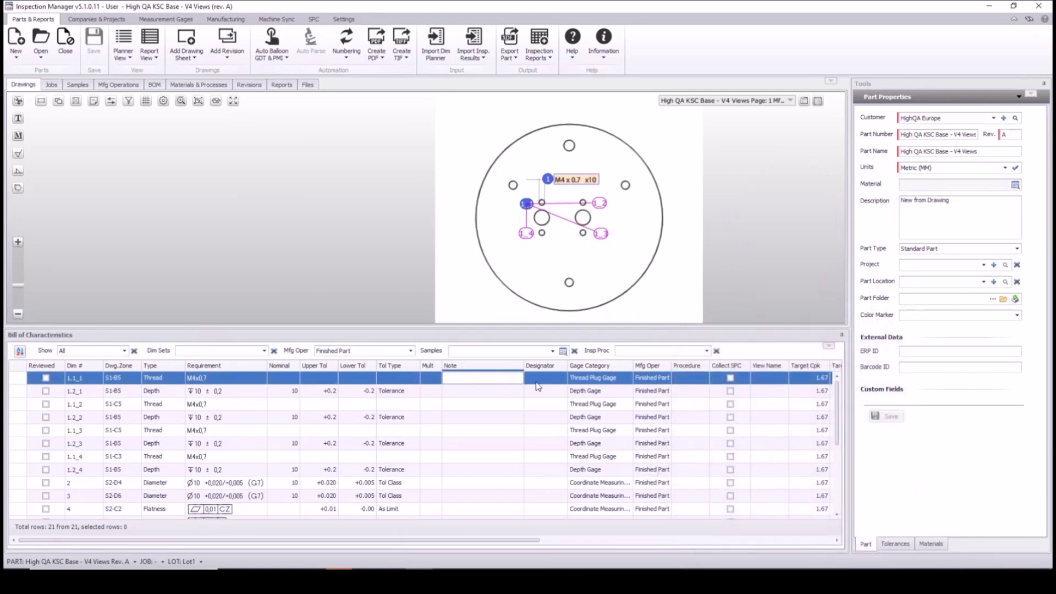
{"action": "left_click", "coordinate": [200, 382]}
{"action": "left_click", "coordinate": [160, 380]}
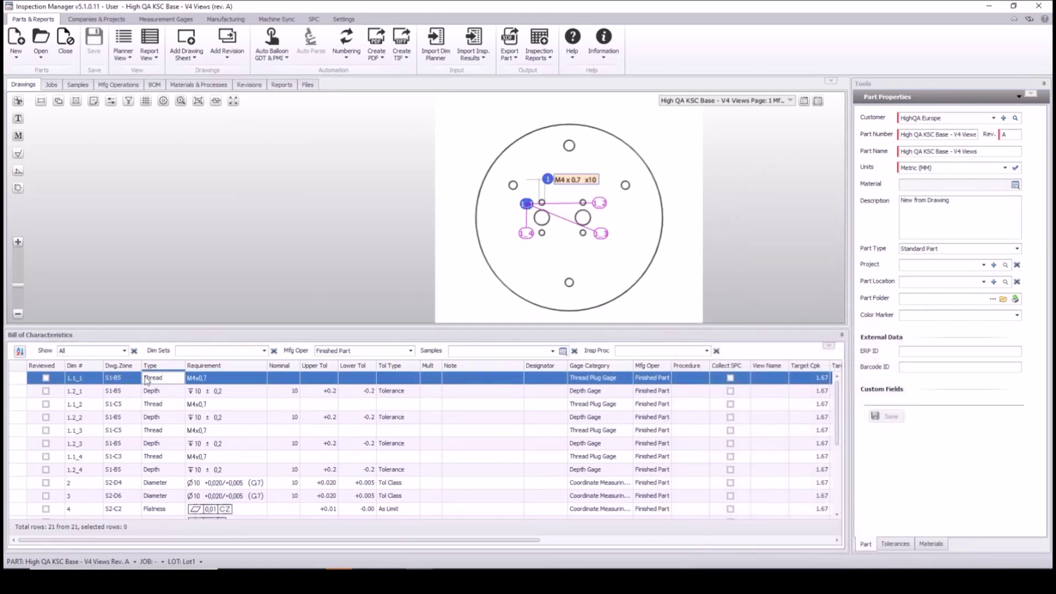
{"action": "left_click", "coordinate": [831, 81]}
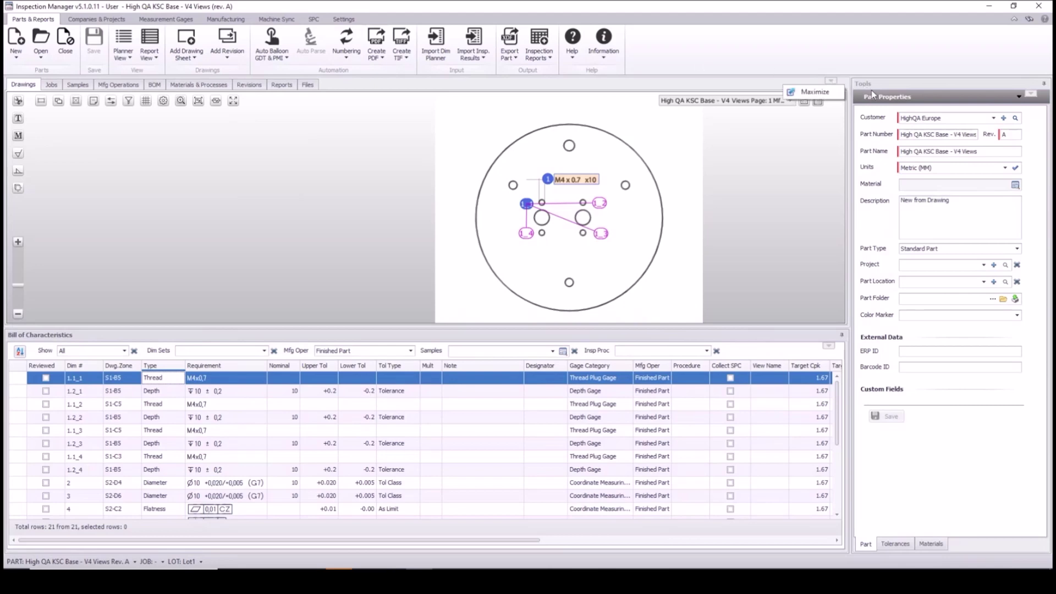
{"action": "left_click", "coordinate": [871, 90]}
{"action": "left_click", "coordinate": [579, 184]}
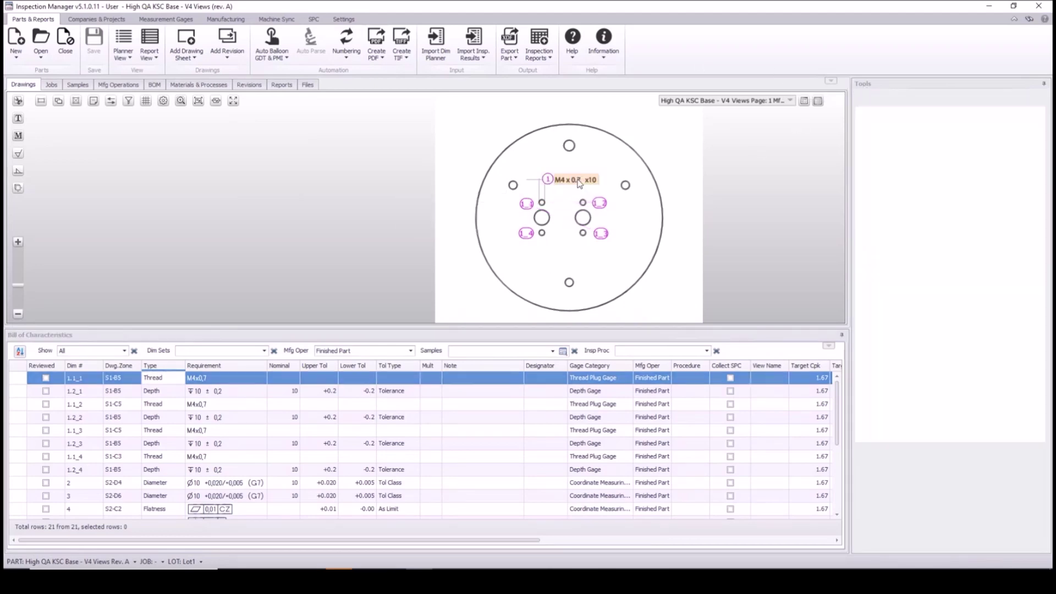
Check the gage category list unchanged, then load the page 4 isometric drawing
{"action": "left_click", "coordinate": [989, 379]}
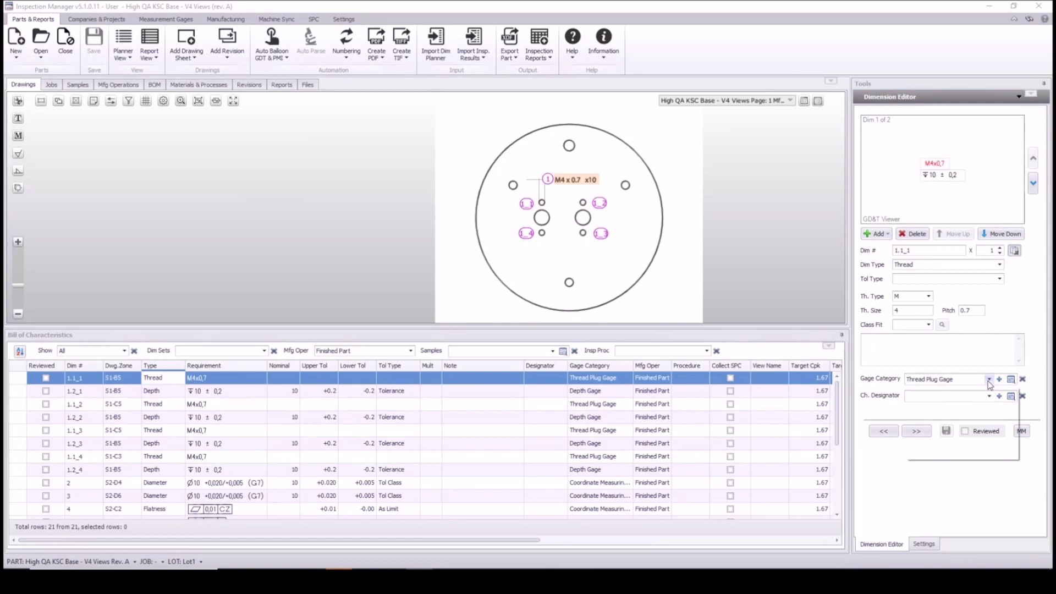
{"action": "left_click", "coordinate": [964, 488]}
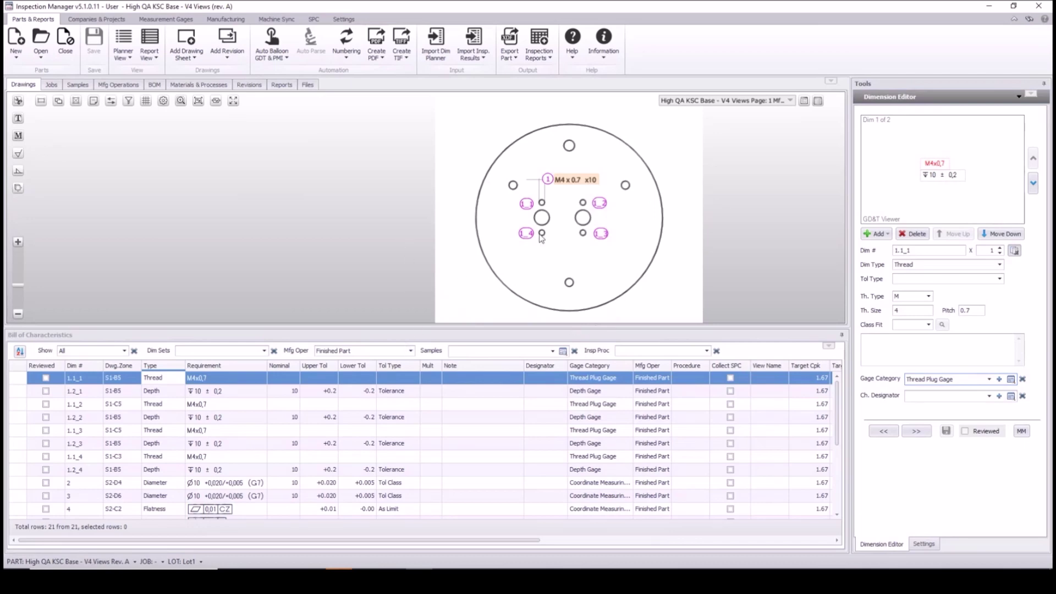
{"action": "left_click", "coordinate": [726, 102]}
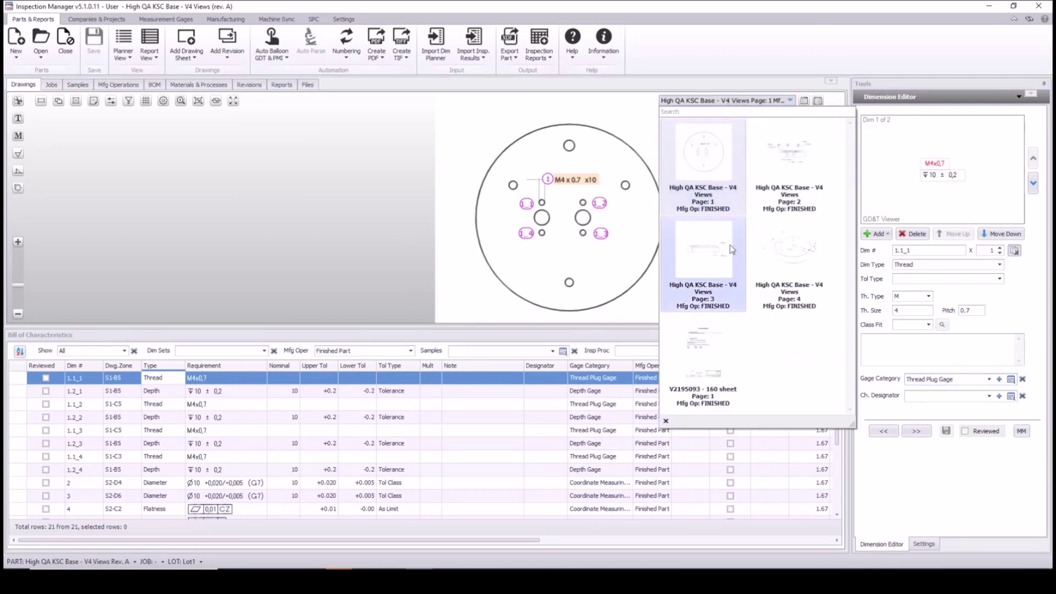
{"action": "left_click", "coordinate": [807, 299]}
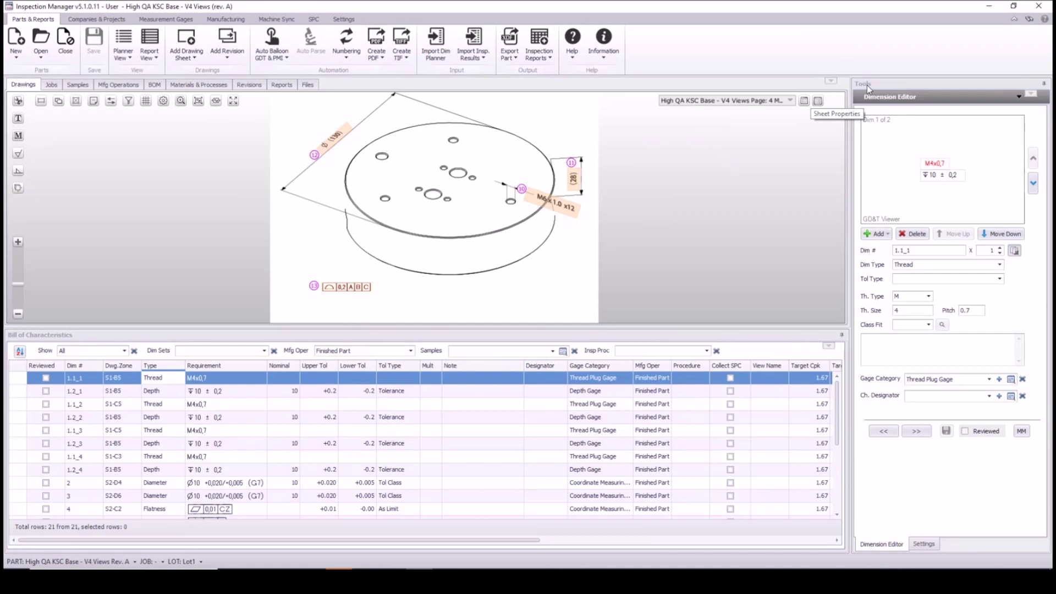
{"action": "left_click", "coordinate": [876, 96]}
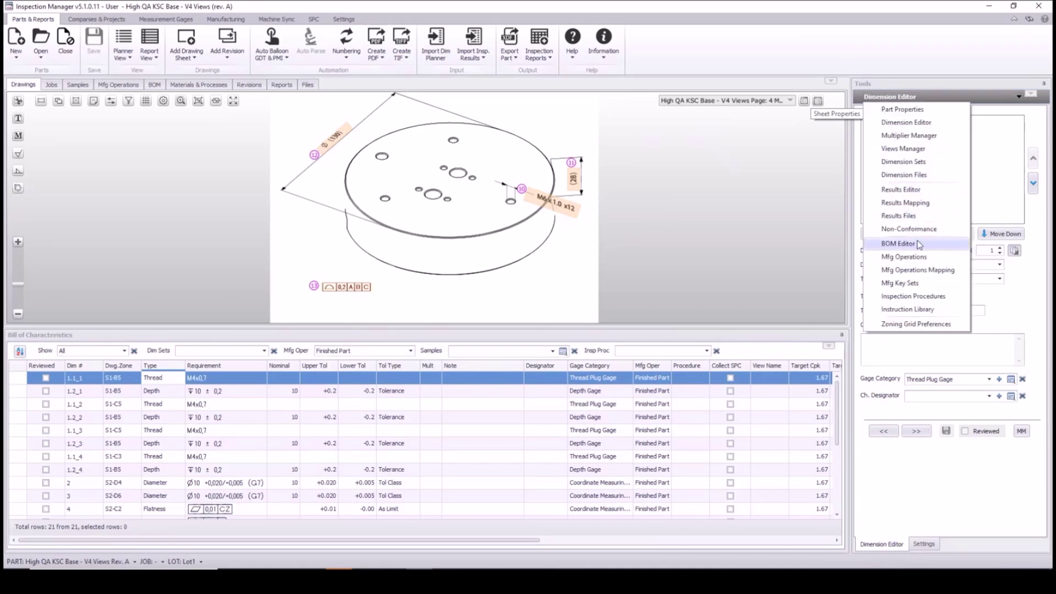
Create manufacturing operation Op10 holding dimensions 11 (28) and 12 (Ø130)
{"action": "left_click", "coordinate": [921, 257]}
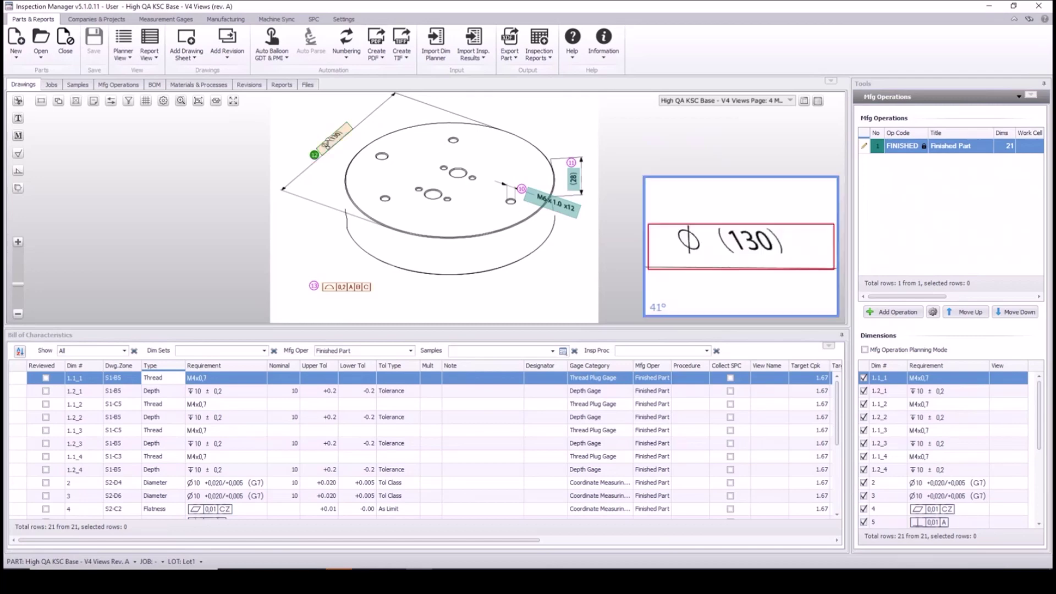
{"action": "left_click", "coordinate": [332, 148]}
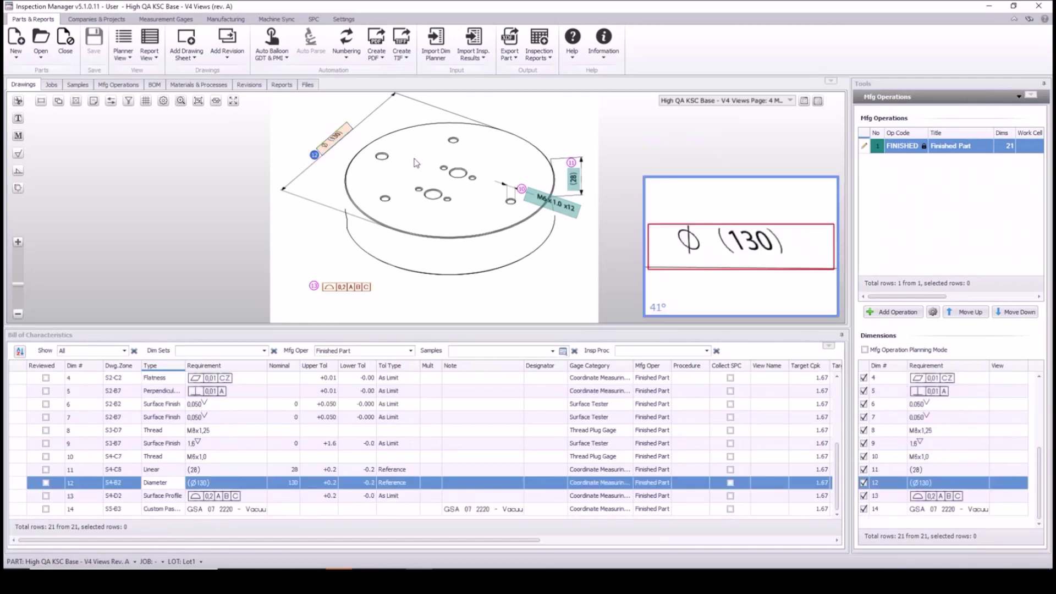
{"action": "left_click", "coordinate": [575, 187], "text": "ctrl"}
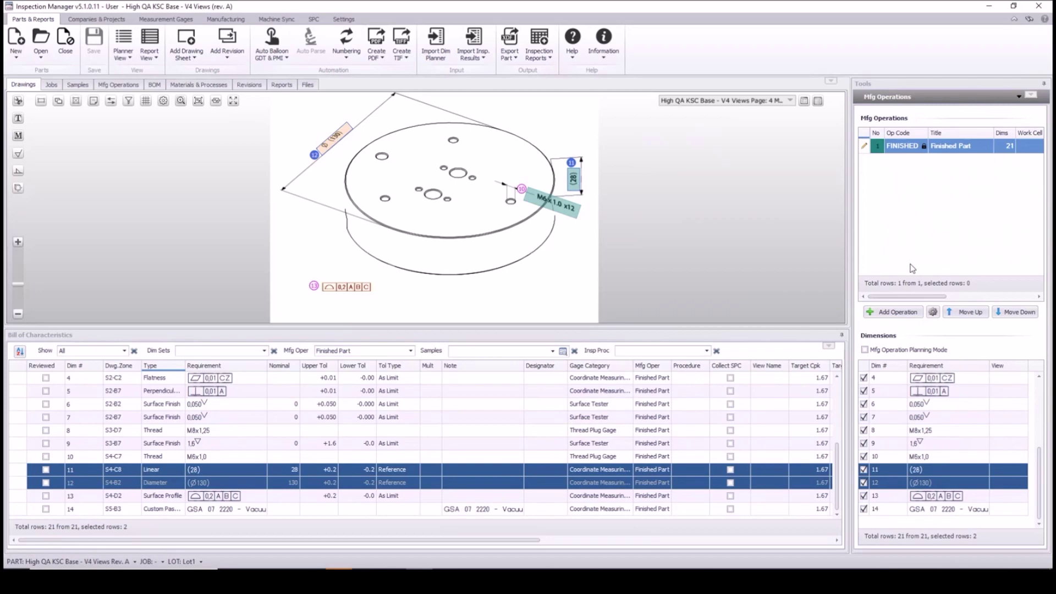
{"action": "left_click", "coordinate": [898, 313]}
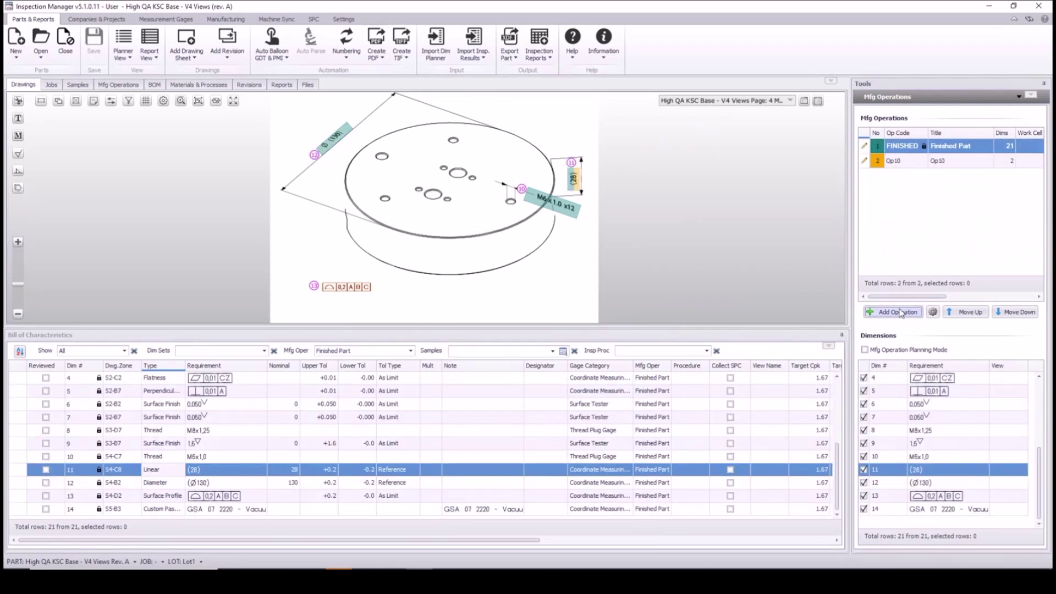
Filter the Bill of Characteristics to show only Op10's dimensions
{"action": "left_click", "coordinate": [901, 161]}
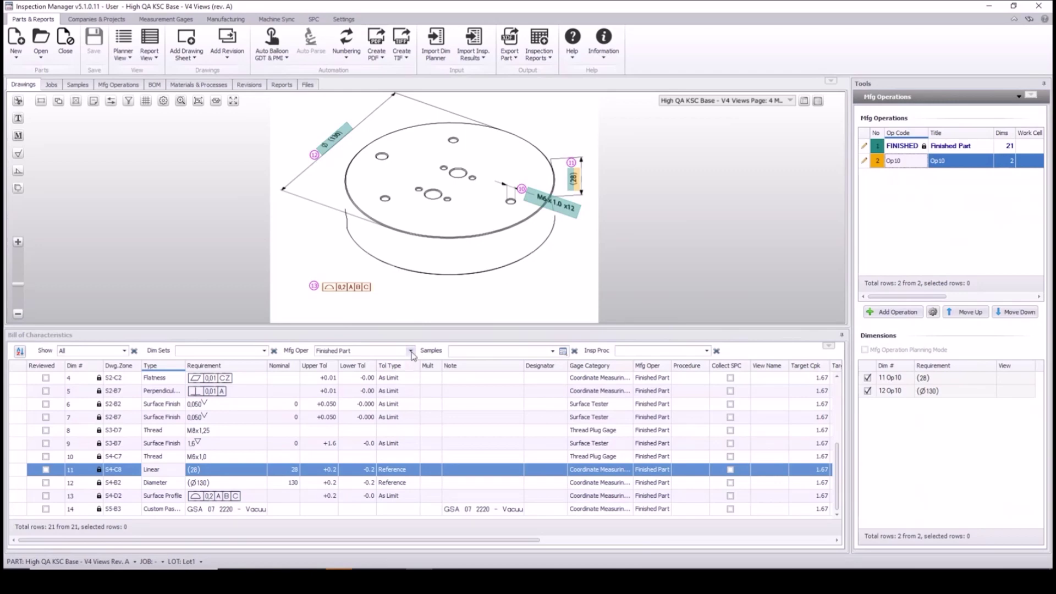
{"action": "left_click", "coordinate": [410, 350]}
{"action": "left_click", "coordinate": [336, 371]}
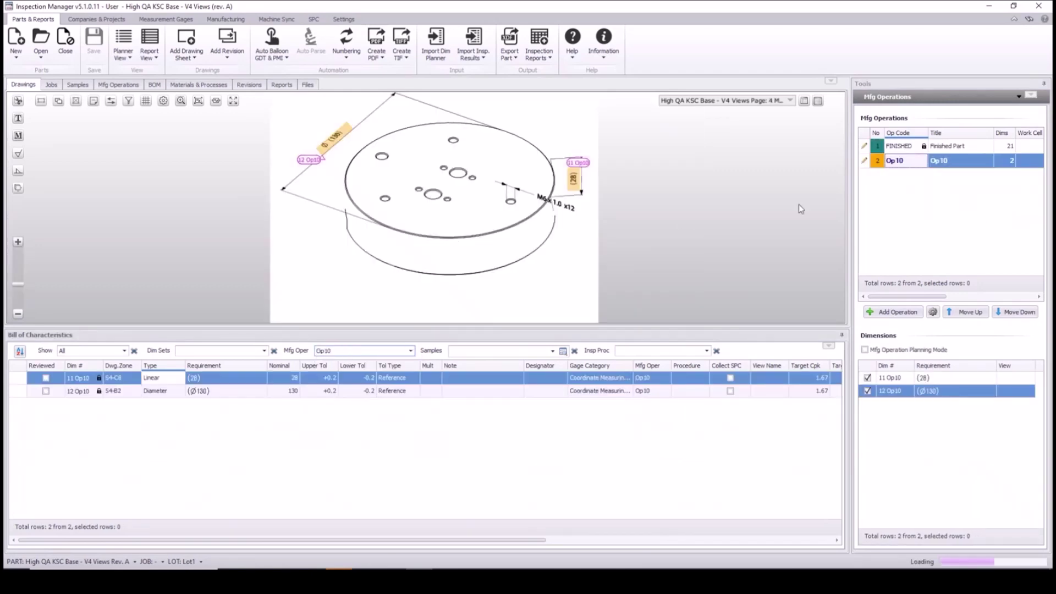
Change operation Op10's title to 'Rough Material' and confirm the operation details
{"action": "left_click", "coordinate": [863, 161]}
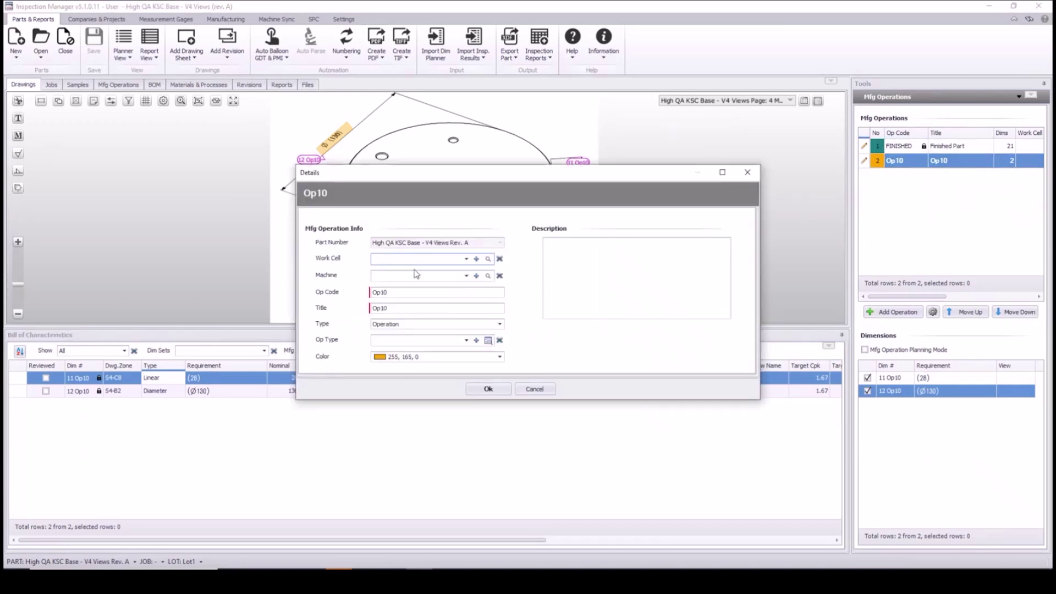
{"action": "left_click_drag", "start_coordinate": [399, 308], "coordinate": [366, 311]}
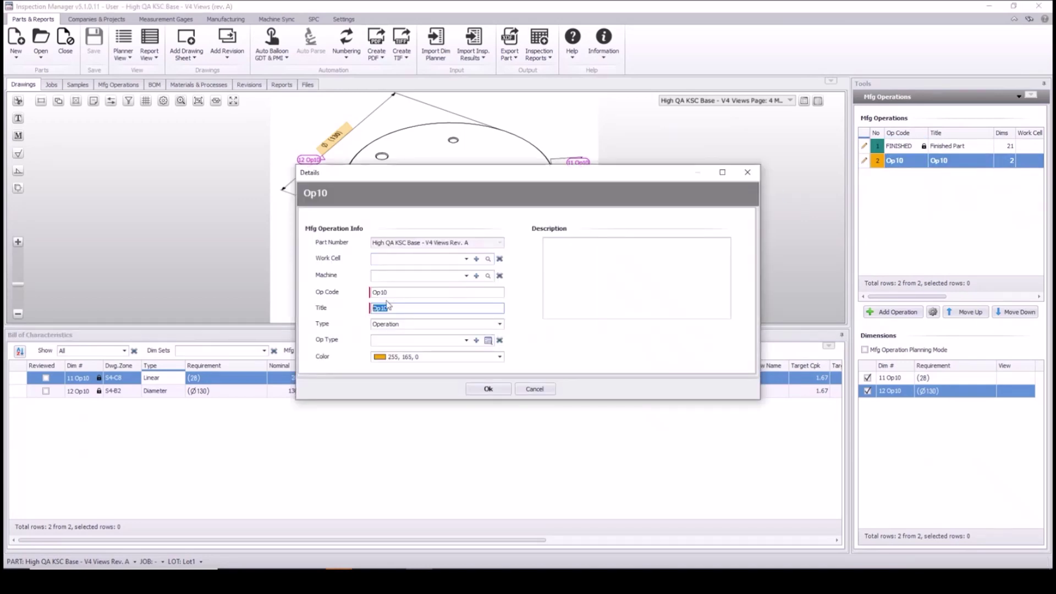
{"action": "type", "text": "Rough Material"}
{"action": "left_click", "coordinate": [482, 389]}
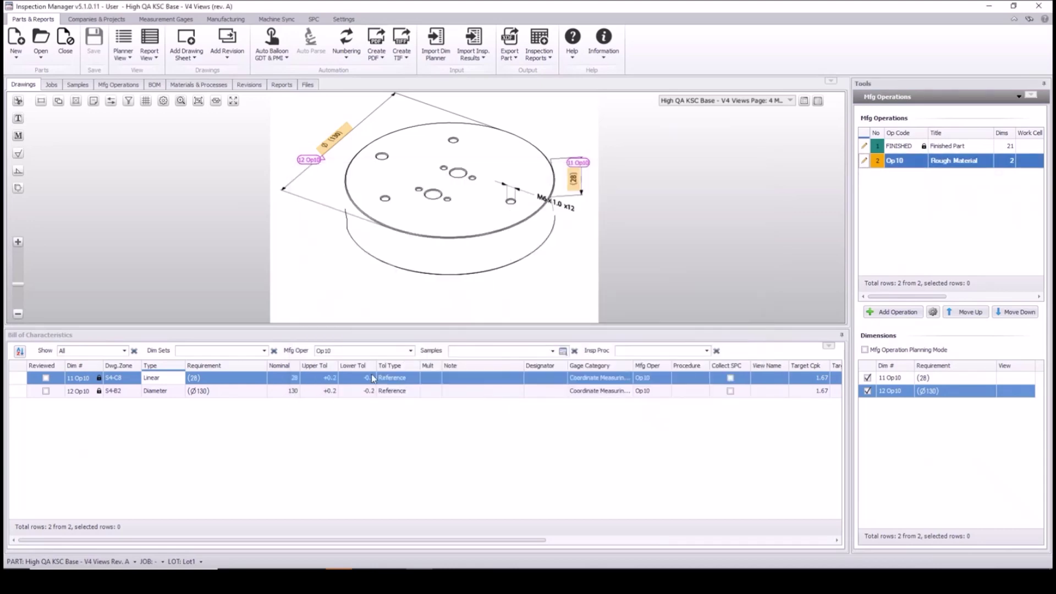
Bulk-update both Op10 characteristics: add 4 to the nominals, upper tolerance 1, lower tolerance -1
{"action": "left_click", "coordinate": [366, 391], "text": "shift"}
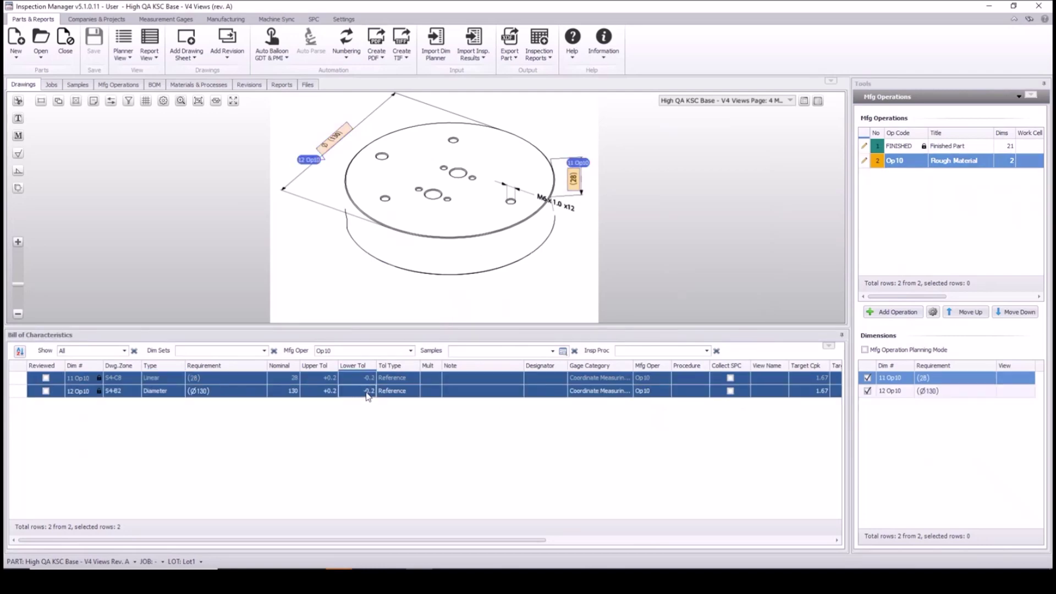
{"action": "right_click", "coordinate": [368, 395]}
{"action": "left_click", "coordinate": [424, 417]}
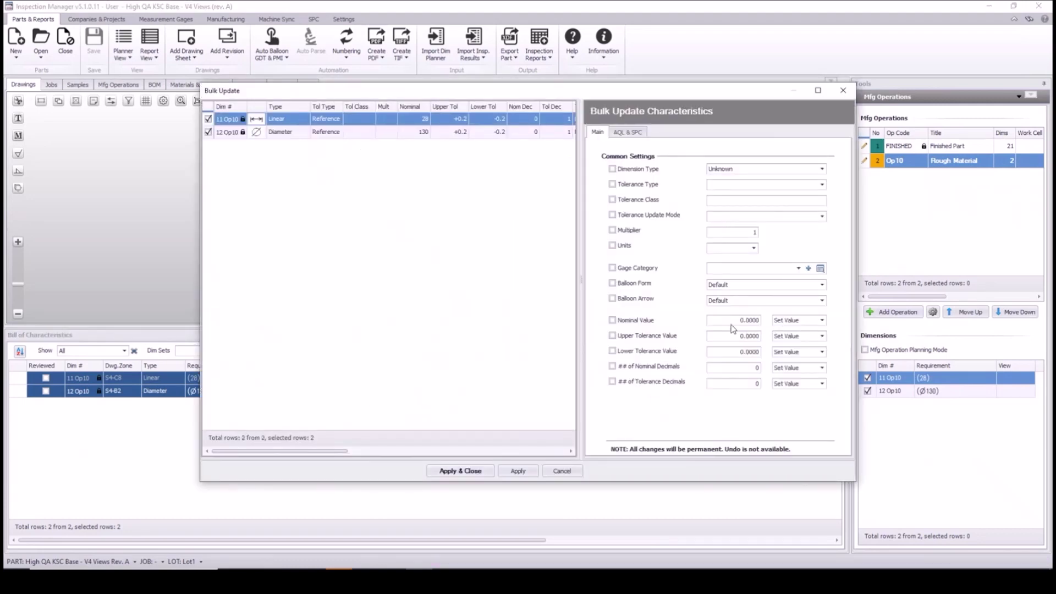
{"action": "left_click", "coordinate": [733, 320]}
{"action": "type", "text": "4"}
{"action": "left_click", "coordinate": [822, 320]}
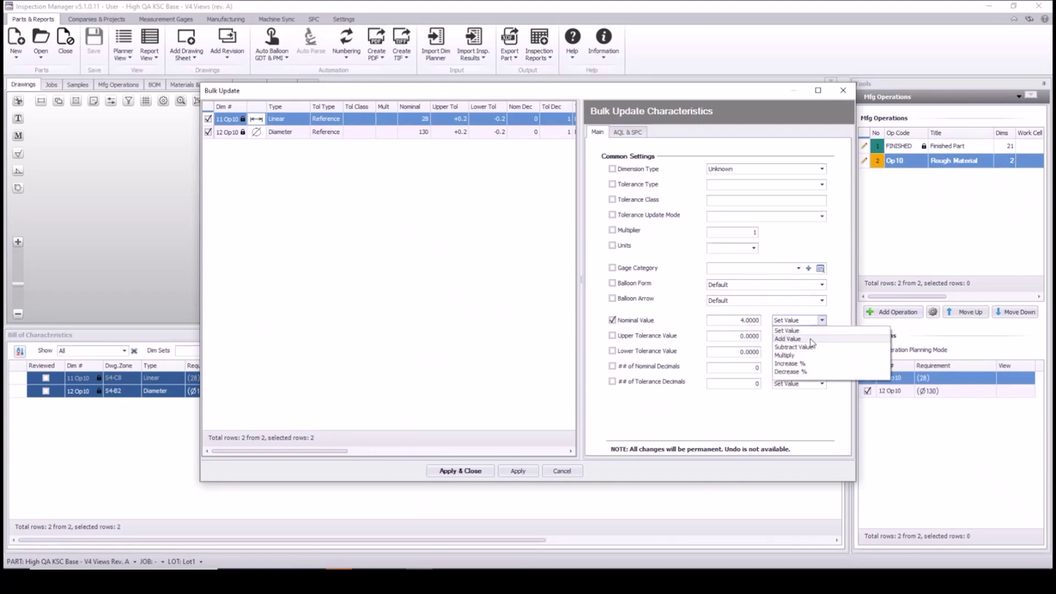
{"action": "left_click", "coordinate": [811, 341]}
{"action": "left_click", "coordinate": [732, 338]}
{"action": "type", "text": "1"}
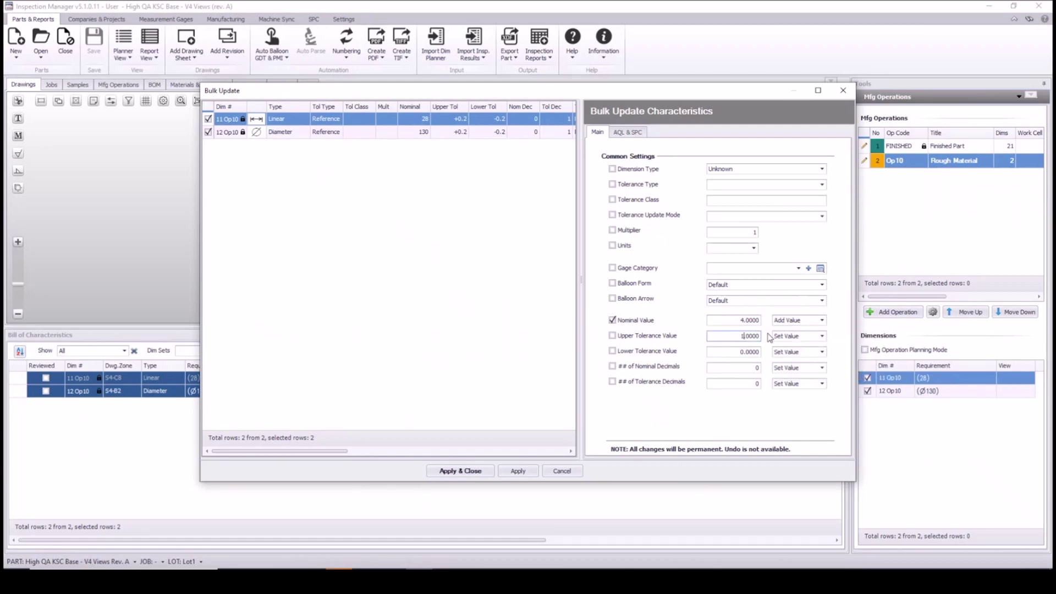
{"action": "key", "text": "Tab"}
{"action": "type", "text": "-1"}
{"action": "left_click", "coordinate": [472, 472]}
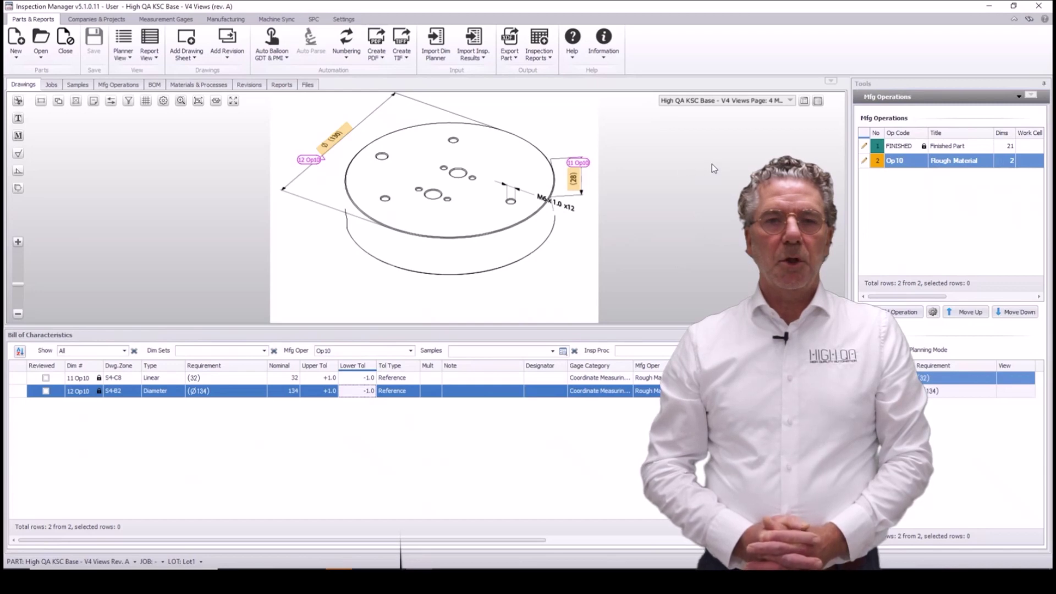
Set the Mfg Oper filter back to Finished Part to list all characteristics
{"action": "left_click", "coordinate": [409, 350]}
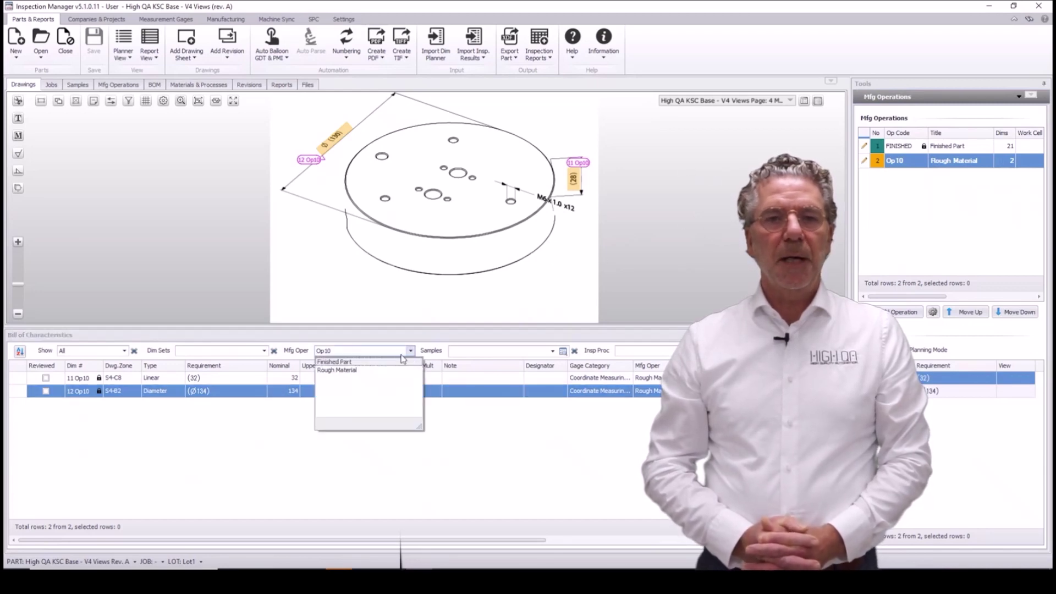
{"action": "left_click", "coordinate": [357, 370]}
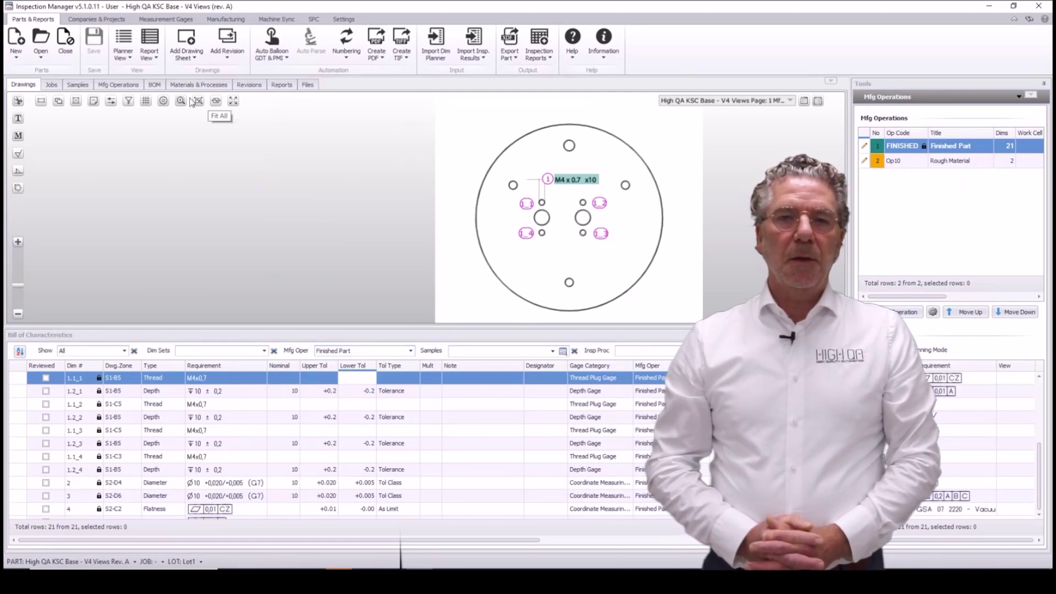
{"action": "left_click", "coordinate": [93, 100]}
Show Part Properties in the Tools panel, then bring up the Samples list's context menu
{"action": "left_click", "coordinate": [934, 96]}
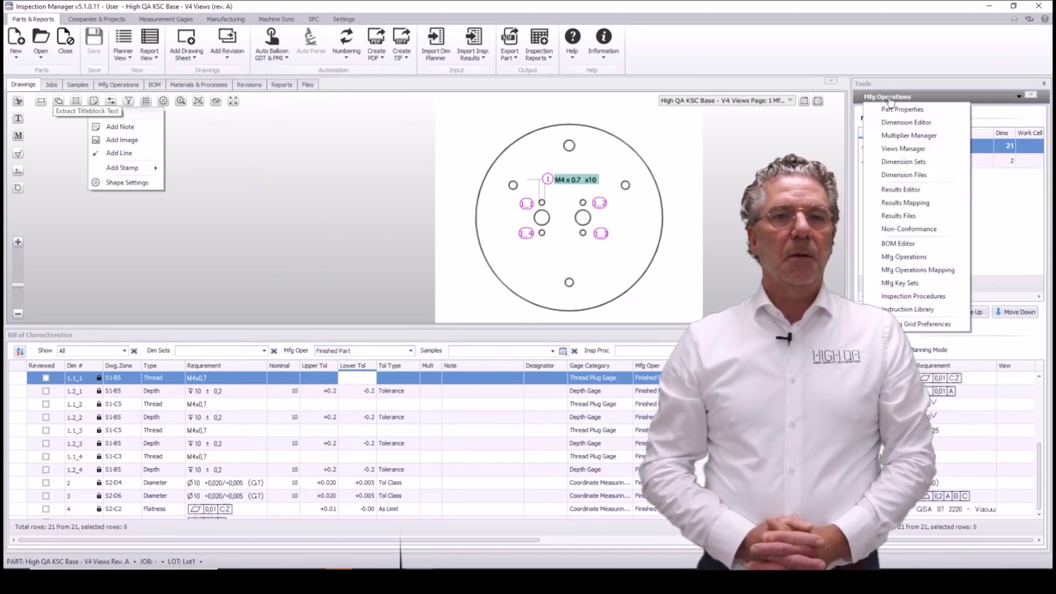
{"action": "left_click", "coordinate": [893, 106]}
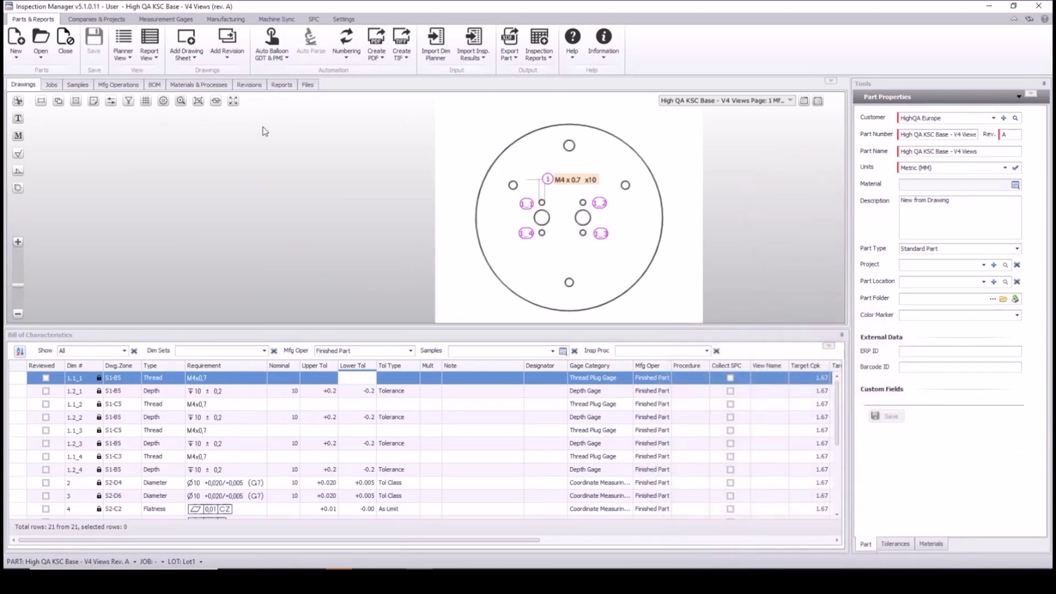
{"action": "left_click", "coordinate": [93, 101]}
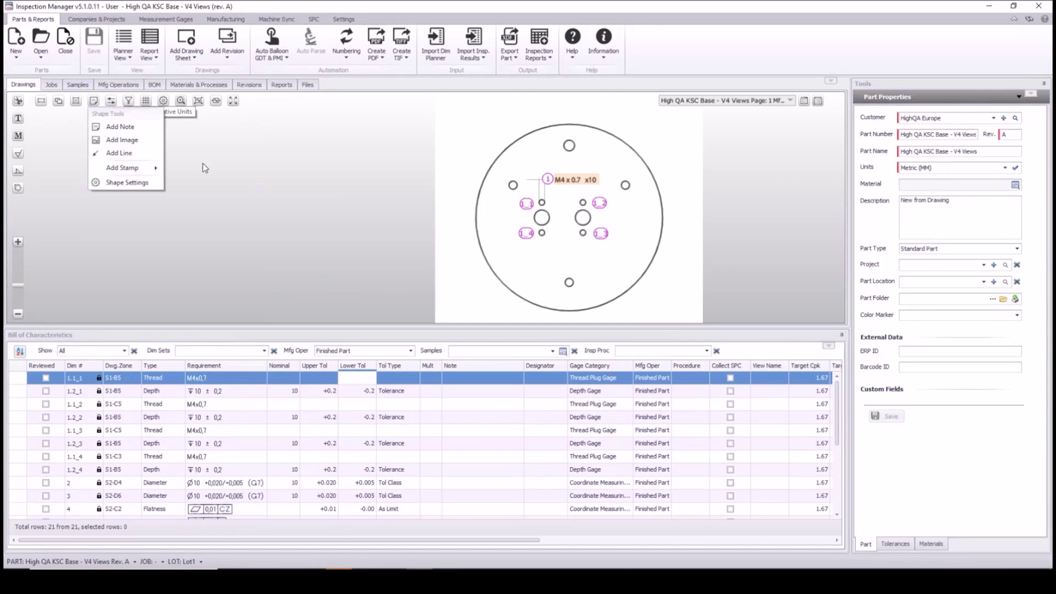
{"action": "left_click", "coordinate": [78, 85]}
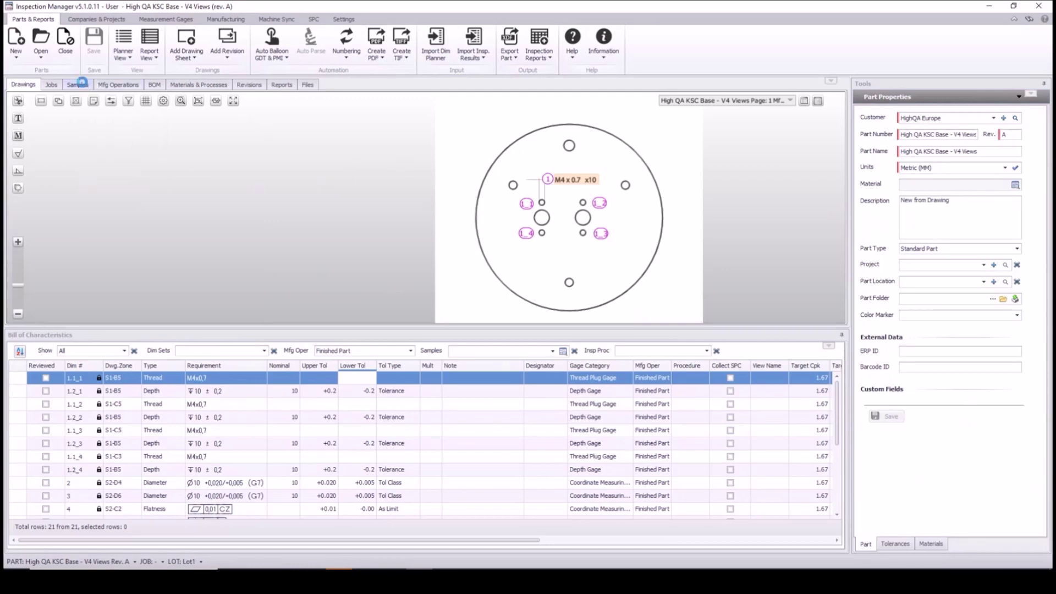
{"action": "right_click", "coordinate": [213, 162]}
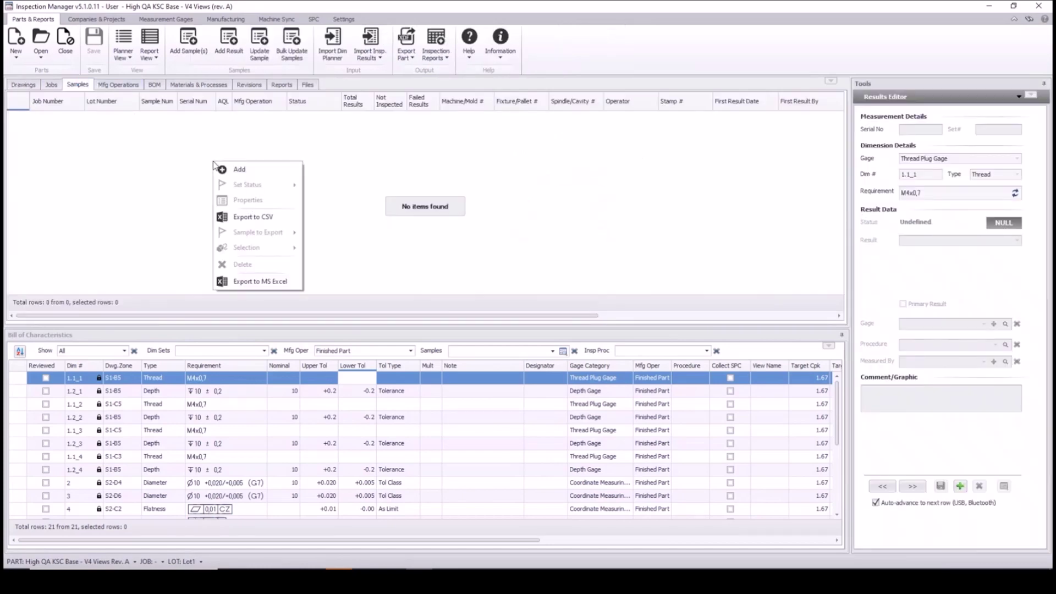
Add a Lot1 sample with serial number 5 and return to the Drawings view
{"action": "left_click", "coordinate": [259, 170]}
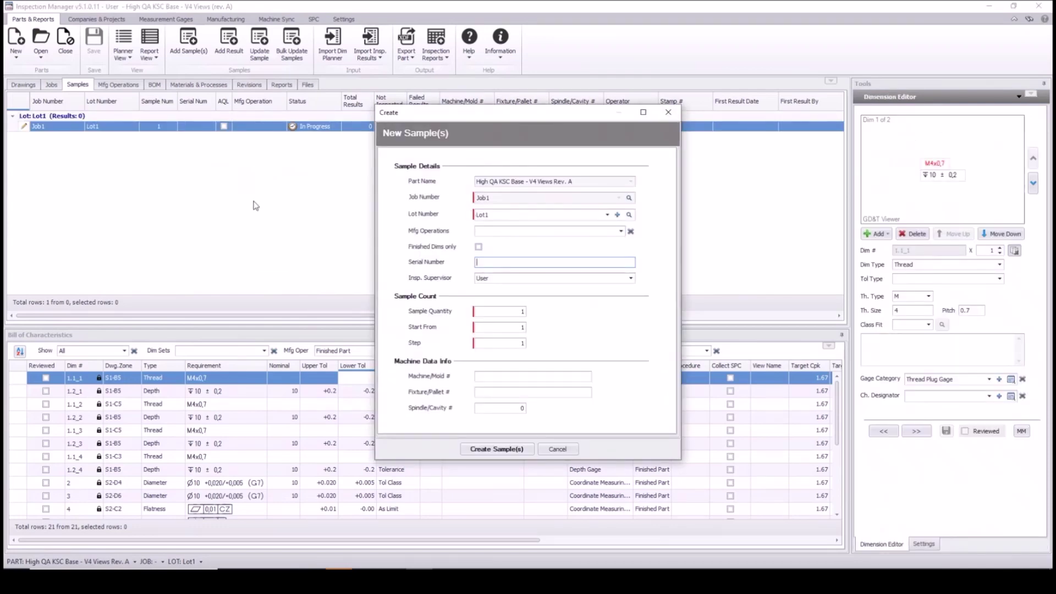
{"action": "type", "text": "5"}
{"action": "left_click", "coordinate": [497, 448]}
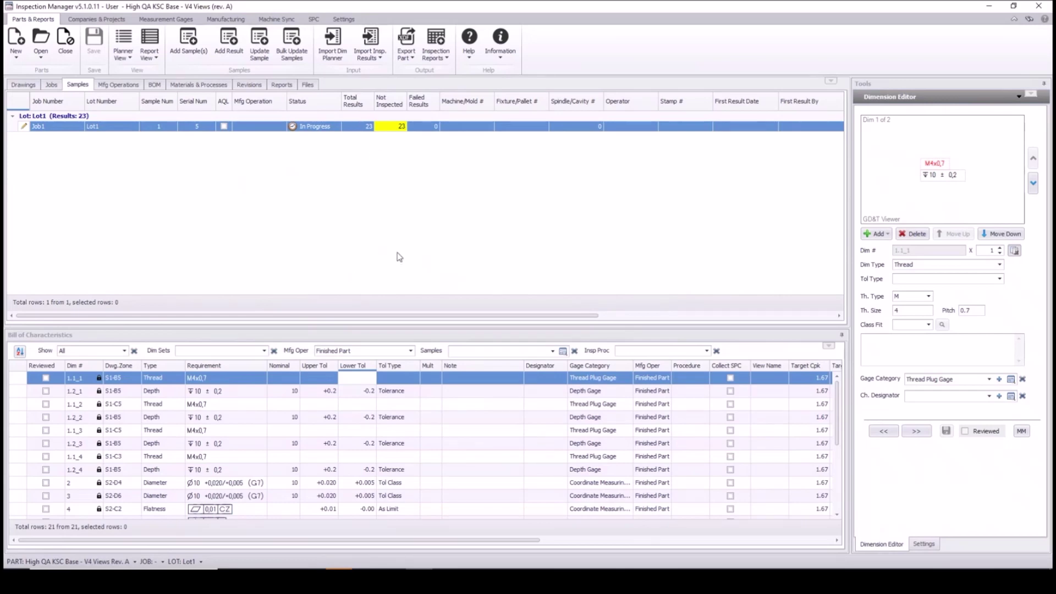
{"action": "left_click", "coordinate": [13, 84]}
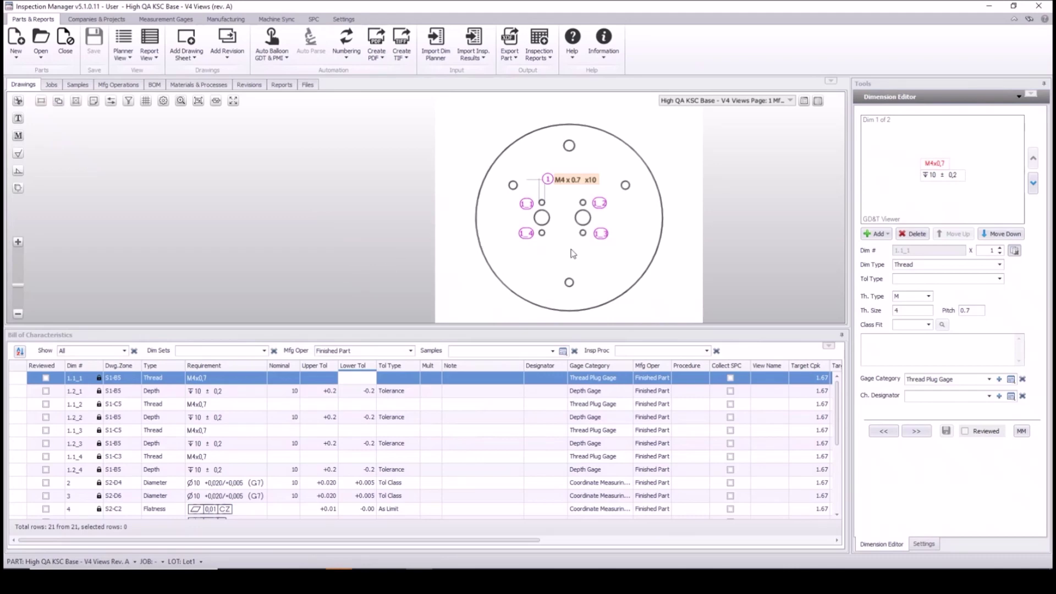
Switch the Tools panel to Results Editor and filter samples to '5 (1) - Lot1'
{"action": "left_click_drag", "start_coordinate": [575, 247], "coordinate": [477, 256]}
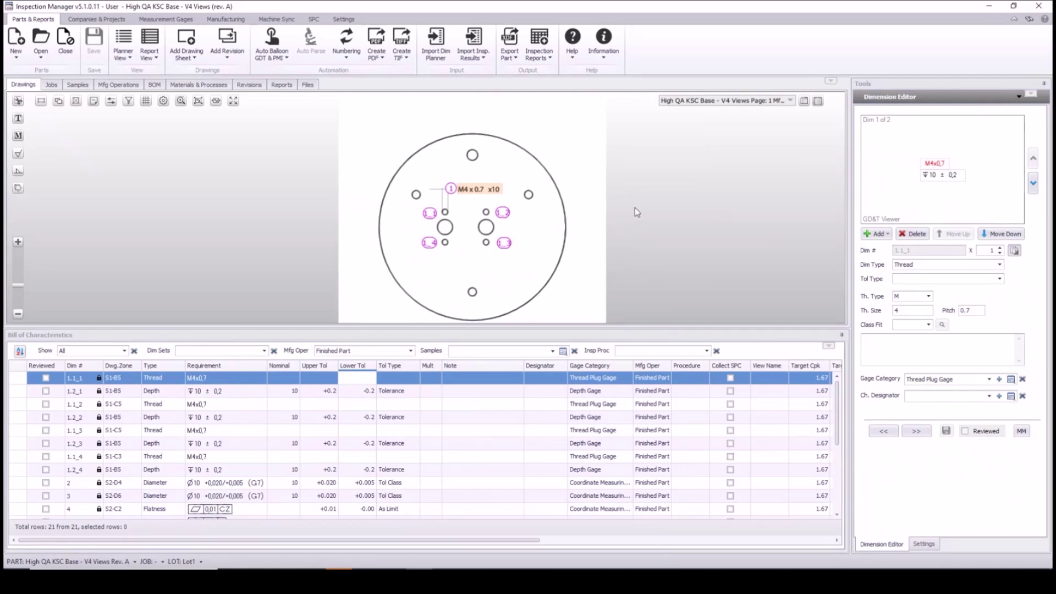
{"action": "left_click", "coordinate": [881, 98]}
{"action": "left_click", "coordinate": [902, 189]}
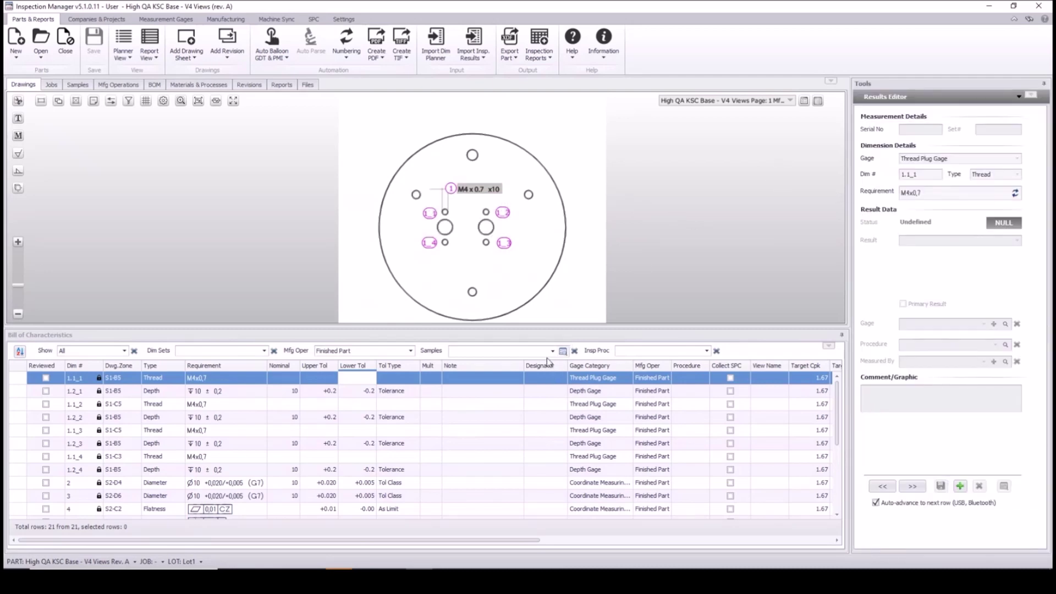
{"action": "left_click", "coordinate": [552, 351]}
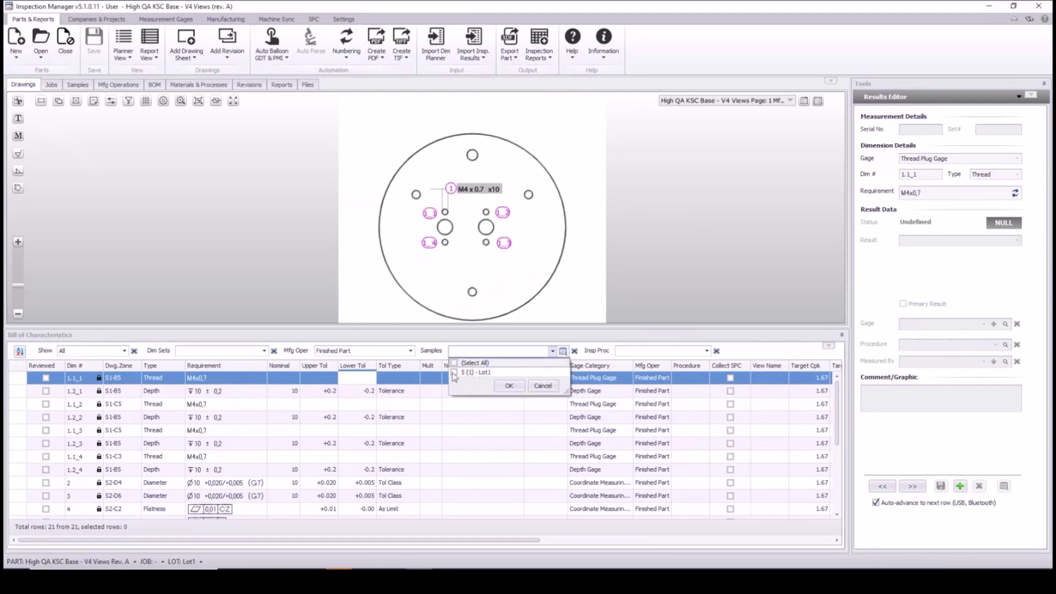
{"action": "left_click", "coordinate": [455, 372]}
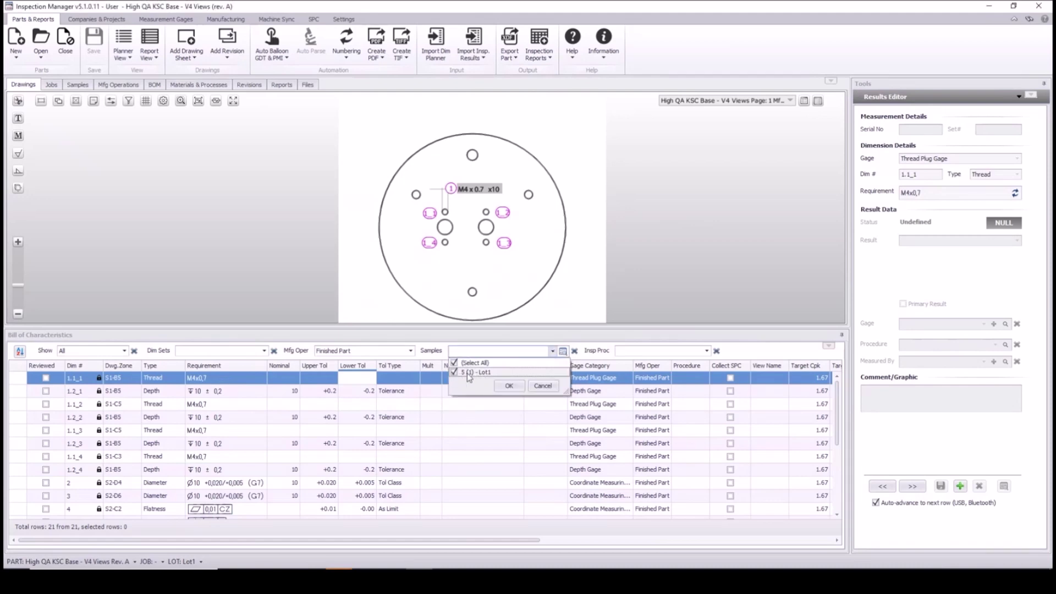
{"action": "left_click", "coordinate": [509, 386]}
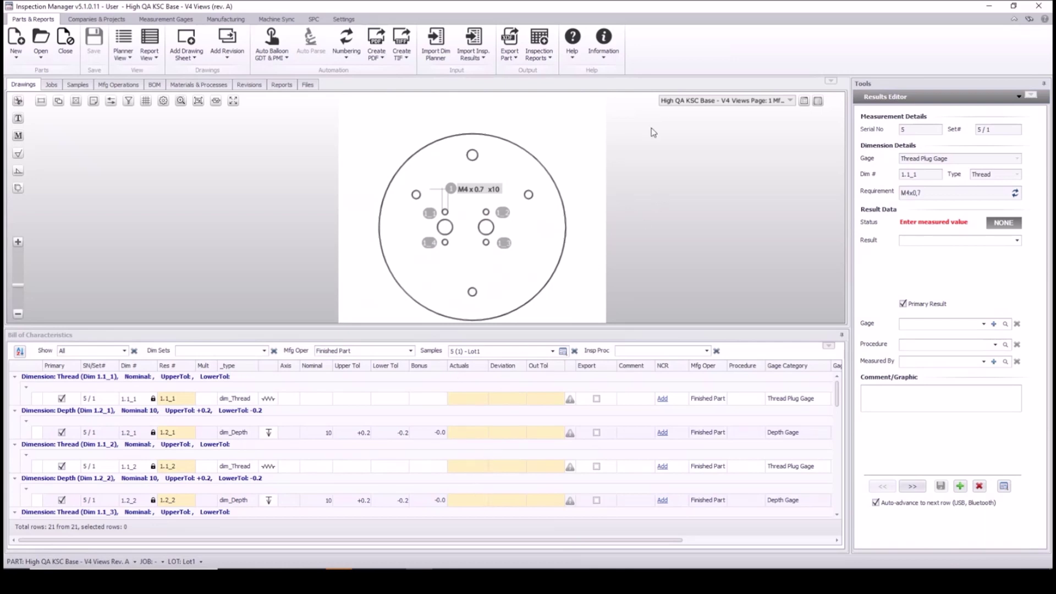
Import the 'High QA KSC Base - V4 RESULTS' file into sample 5
{"action": "left_click", "coordinate": [476, 57]}
{"action": "left_click", "coordinate": [486, 71]}
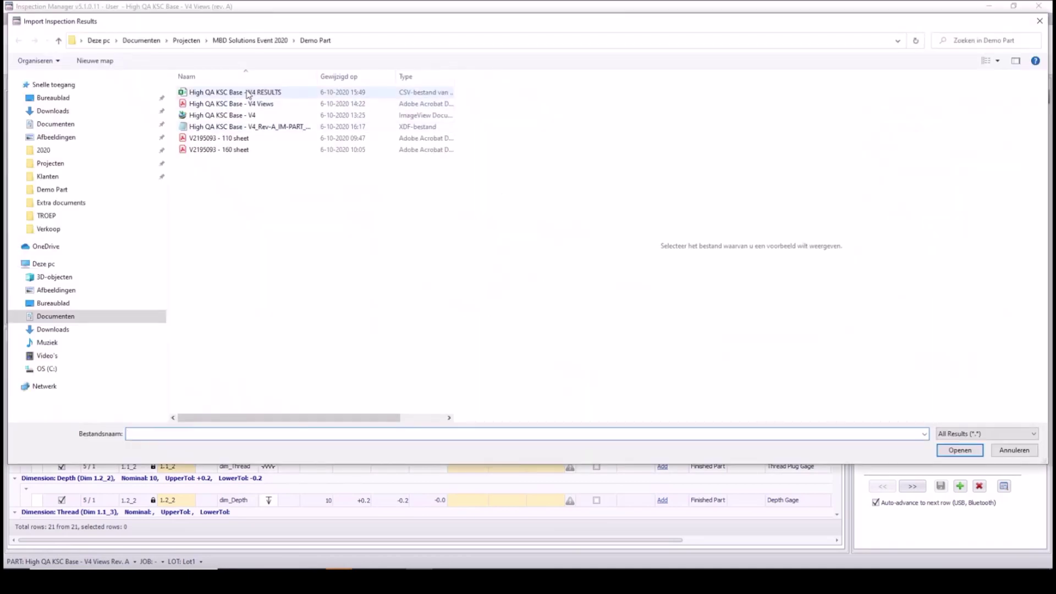
{"action": "left_click", "coordinate": [248, 92]}
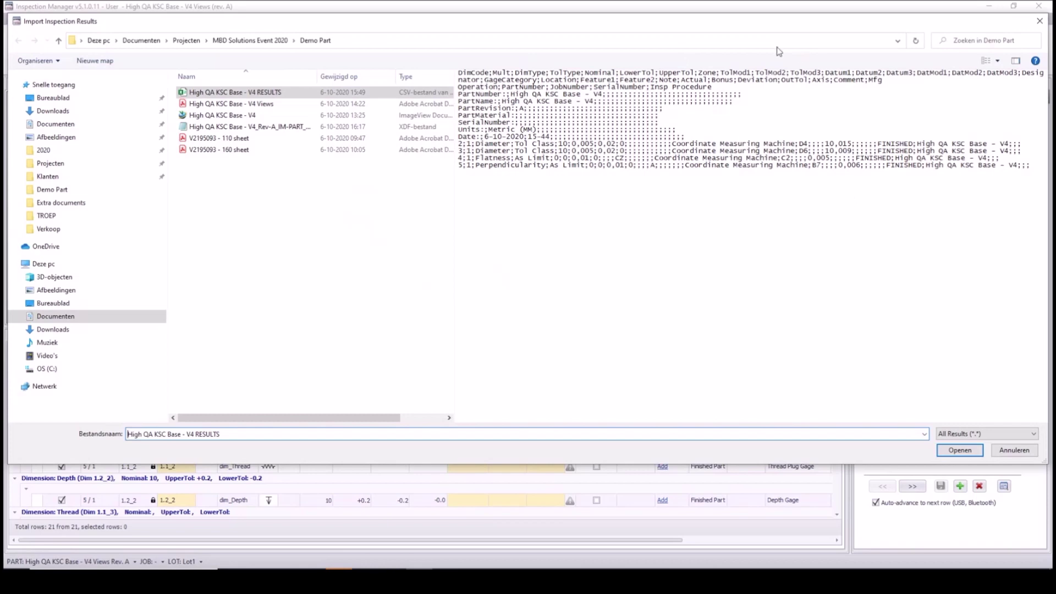
{"action": "left_click", "coordinate": [959, 450]}
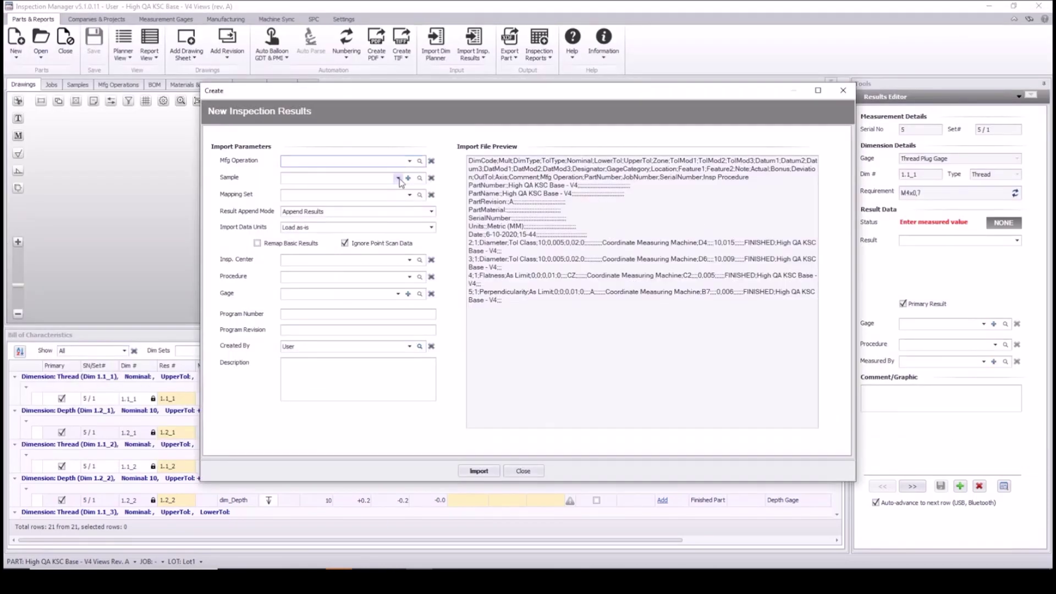
{"action": "left_click", "coordinate": [397, 179]}
{"action": "left_click", "coordinate": [349, 190]}
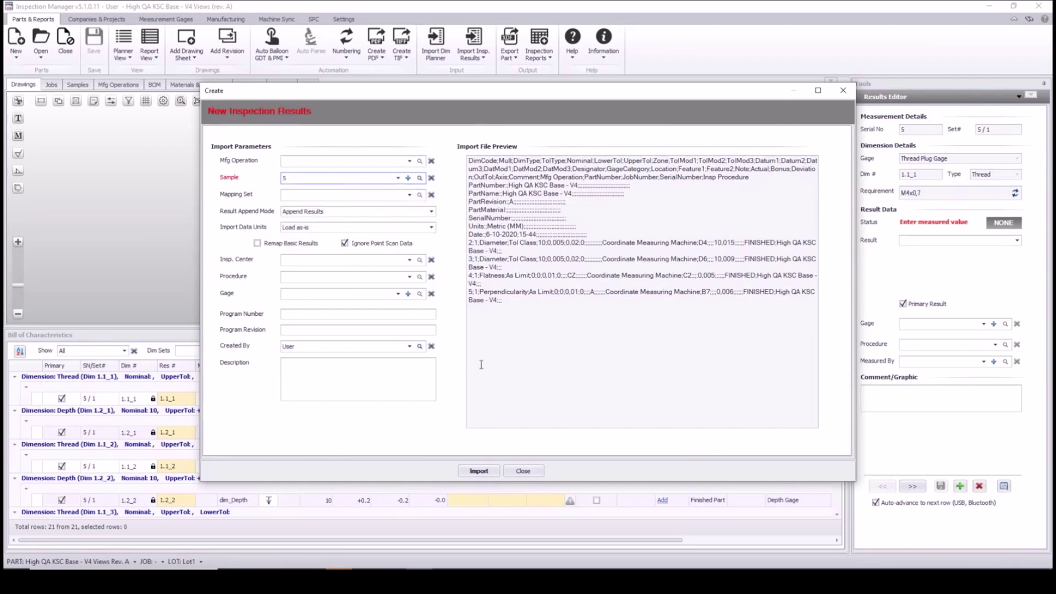
{"action": "left_click", "coordinate": [478, 471]}
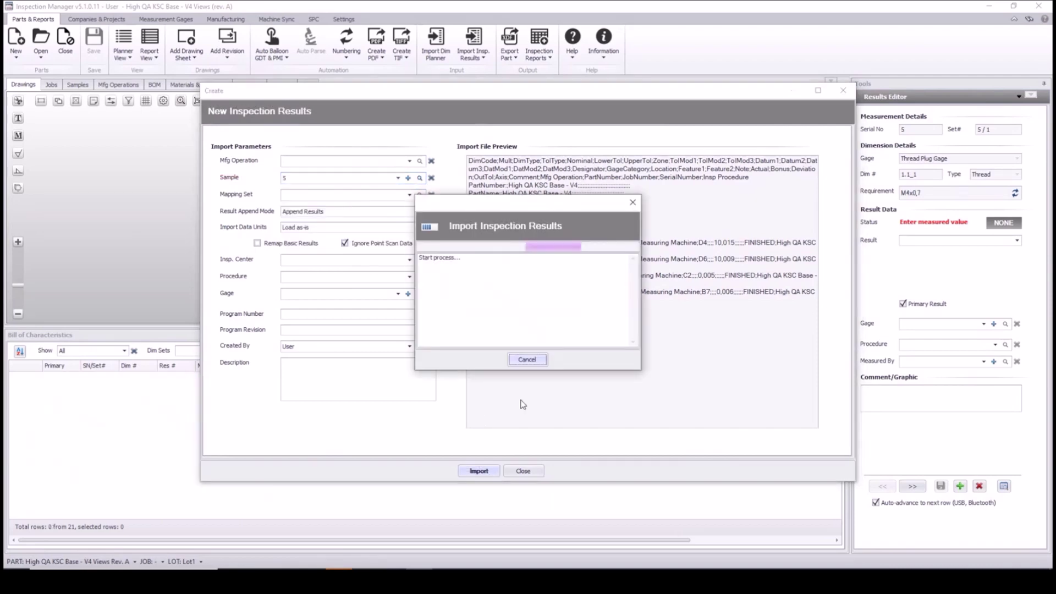
{"action": "scroll", "coordinate": [538, 407], "scroll_direction": "down", "scroll_amount": 2}
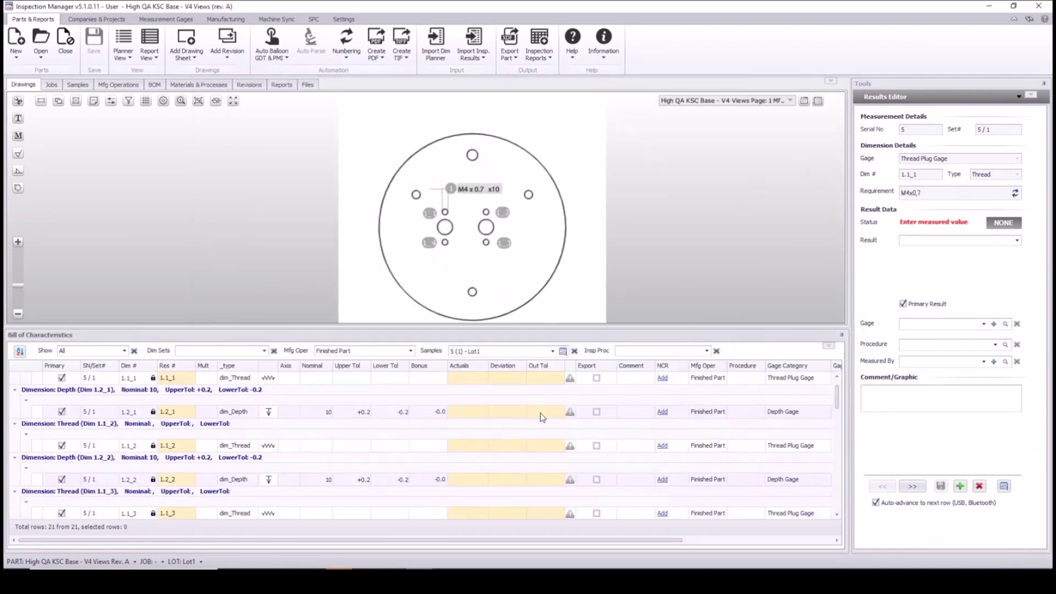
{"action": "scroll", "coordinate": [541, 418], "scroll_direction": "down", "scroll_amount": 10}
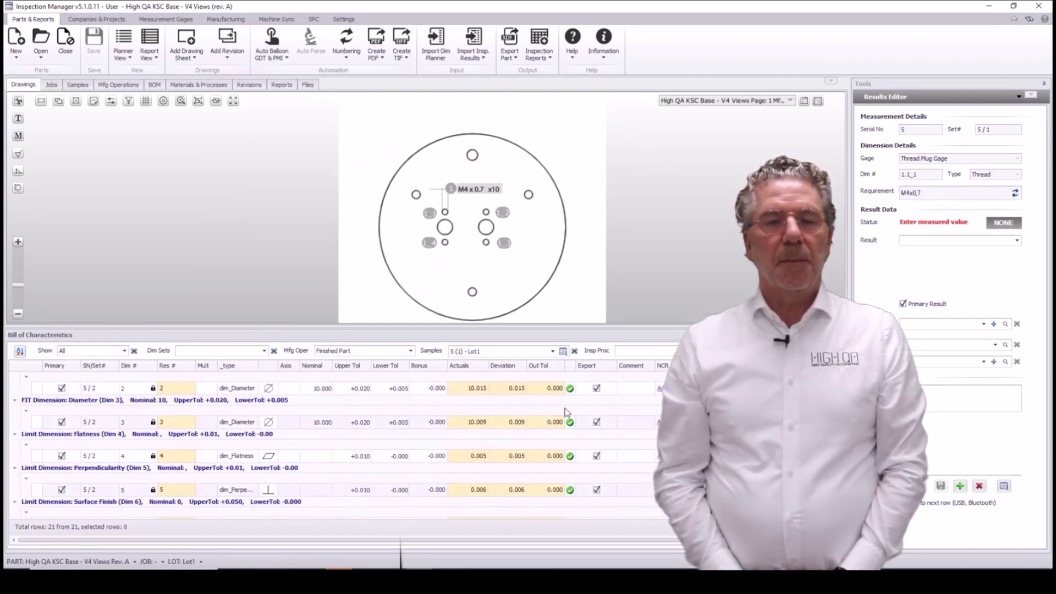
On drawing page 3, set thread dimension 8 (M8 x 1.25) to PASS and save
{"action": "left_click", "coordinate": [714, 100]}
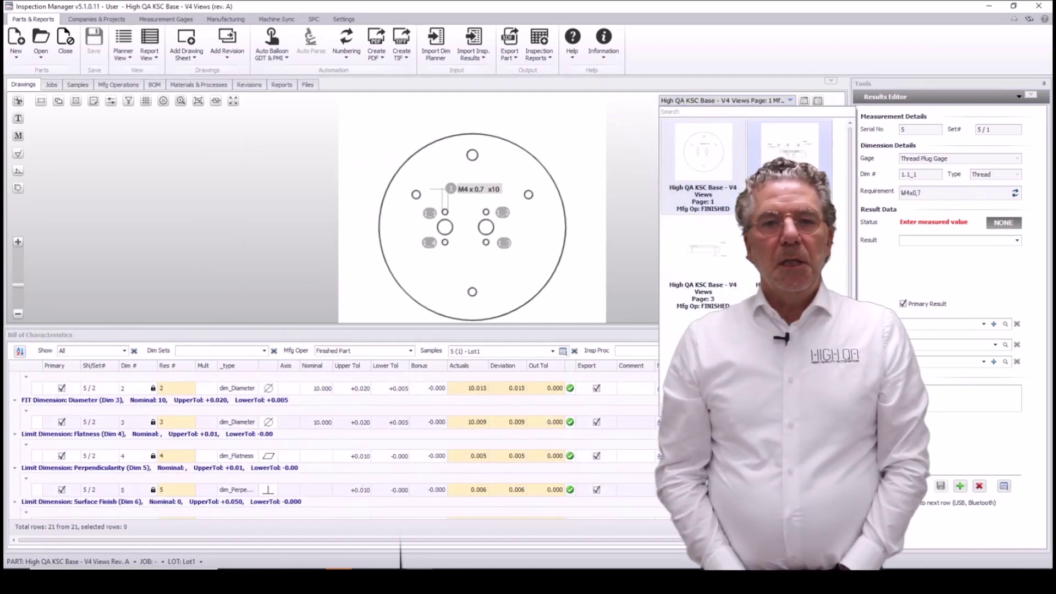
{"action": "left_click", "coordinate": [709, 248]}
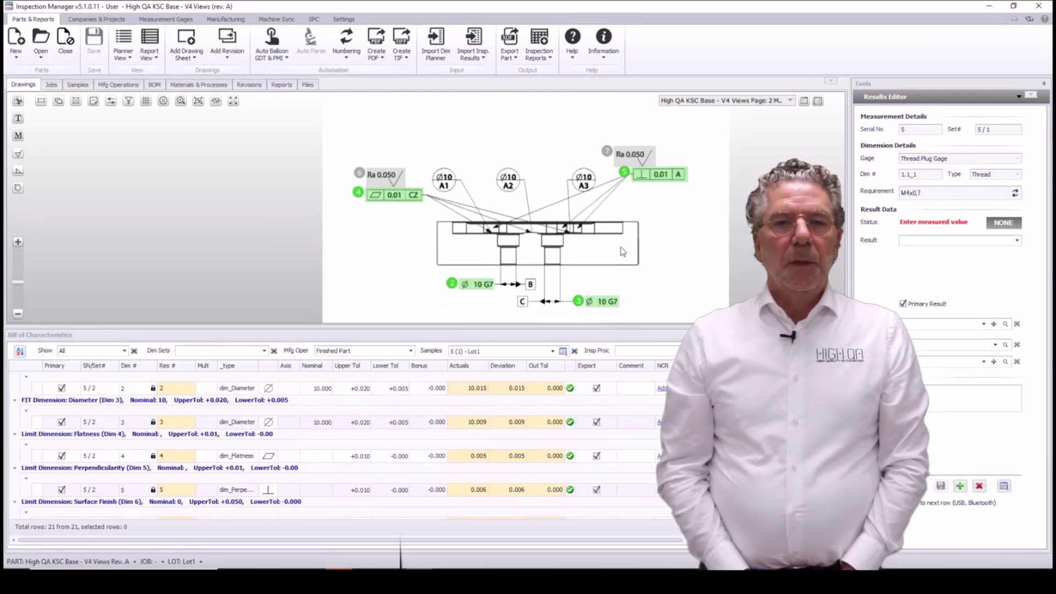
{"action": "mouse_move", "coordinate": [625, 266]}
{"action": "left_mouse_down"}
{"action": "mouse_move", "coordinate": [556, 242]}
{"action": "mouse_move", "coordinate": [547, 227]}
{"action": "left_mouse_up"}
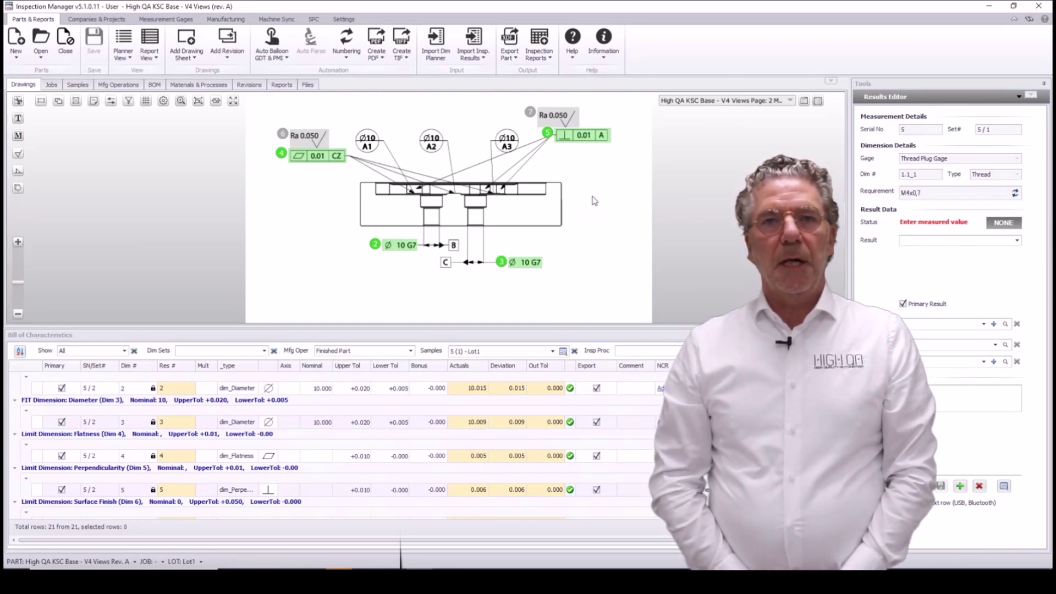
{"action": "left_click", "coordinate": [789, 100]}
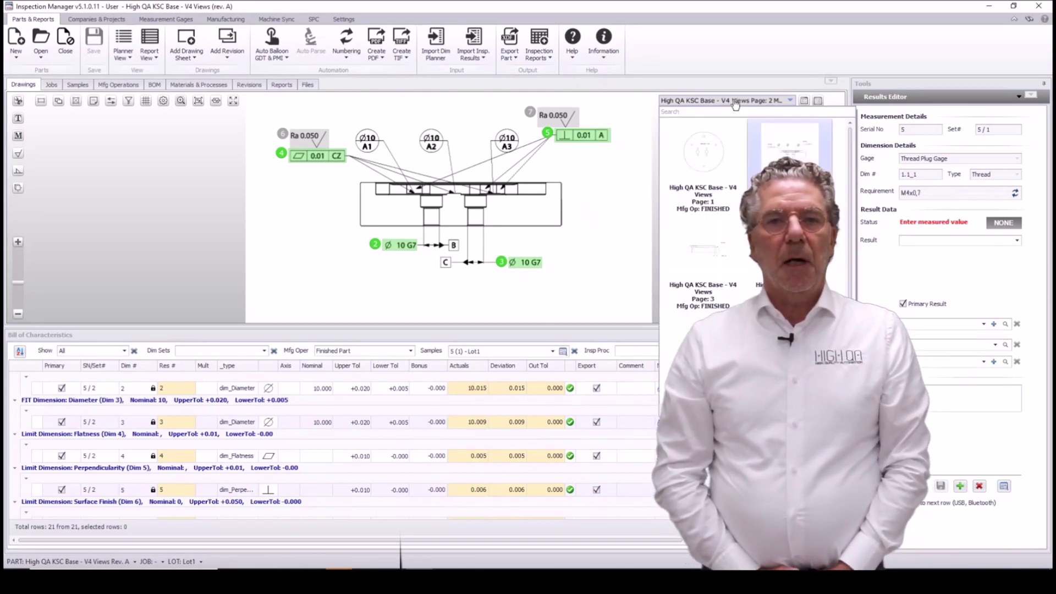
{"action": "left_click", "coordinate": [719, 277]}
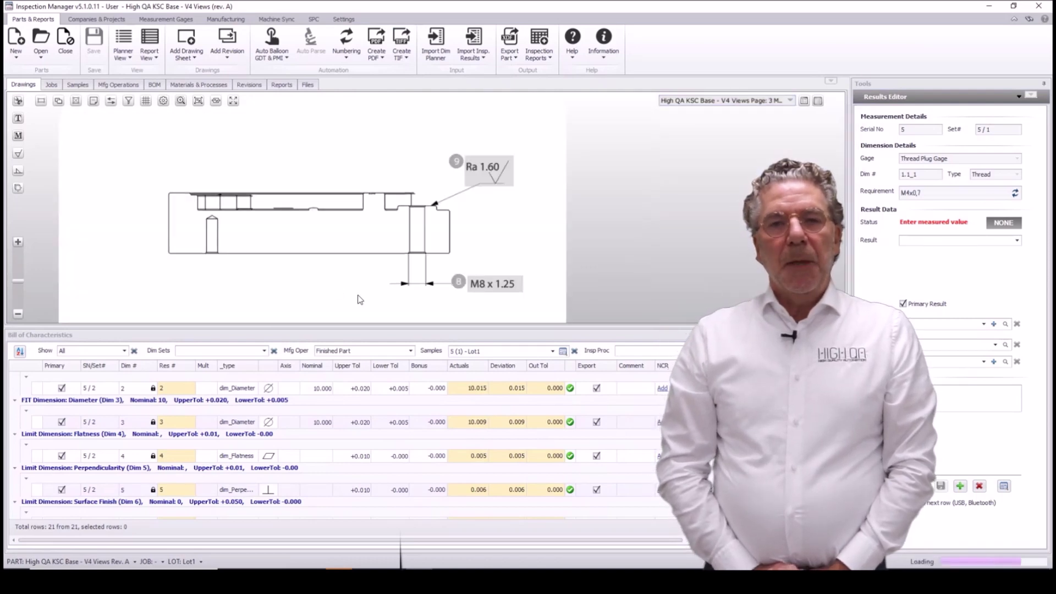
{"action": "left_click", "coordinate": [479, 288]}
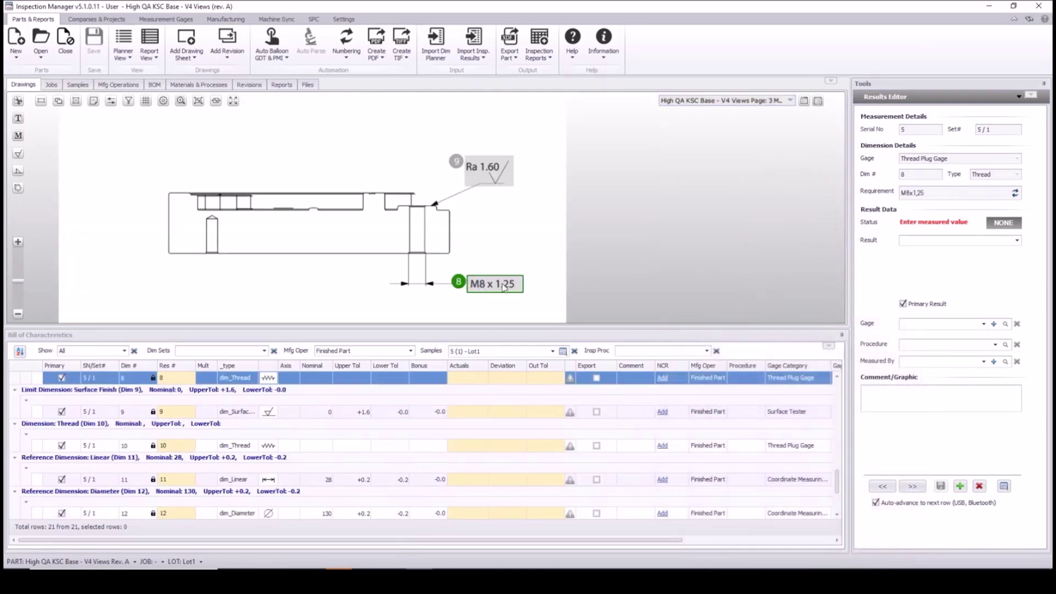
{"action": "left_click", "coordinate": [1017, 240]}
{"action": "left_click", "coordinate": [936, 264]}
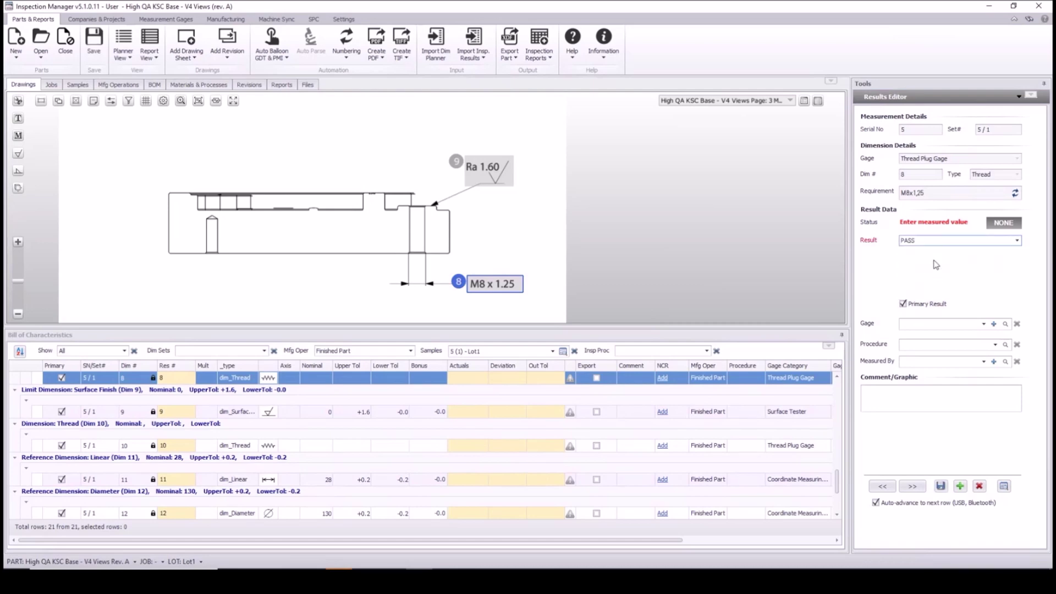
{"action": "left_click", "coordinate": [941, 485]}
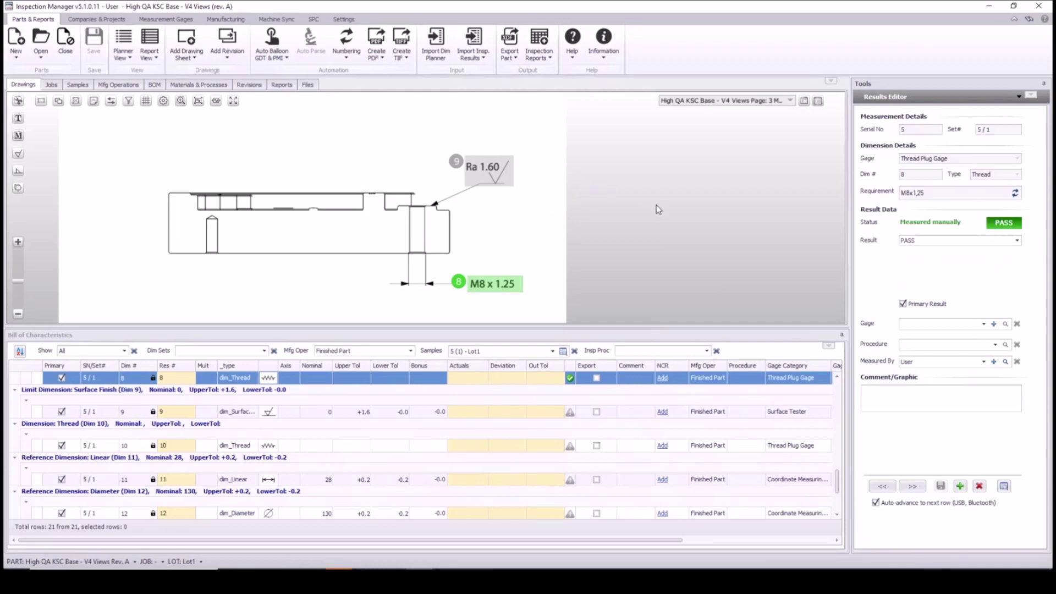
{"action": "scroll", "coordinate": [603, 209], "scroll_direction": "down", "scroll_amount": 1}
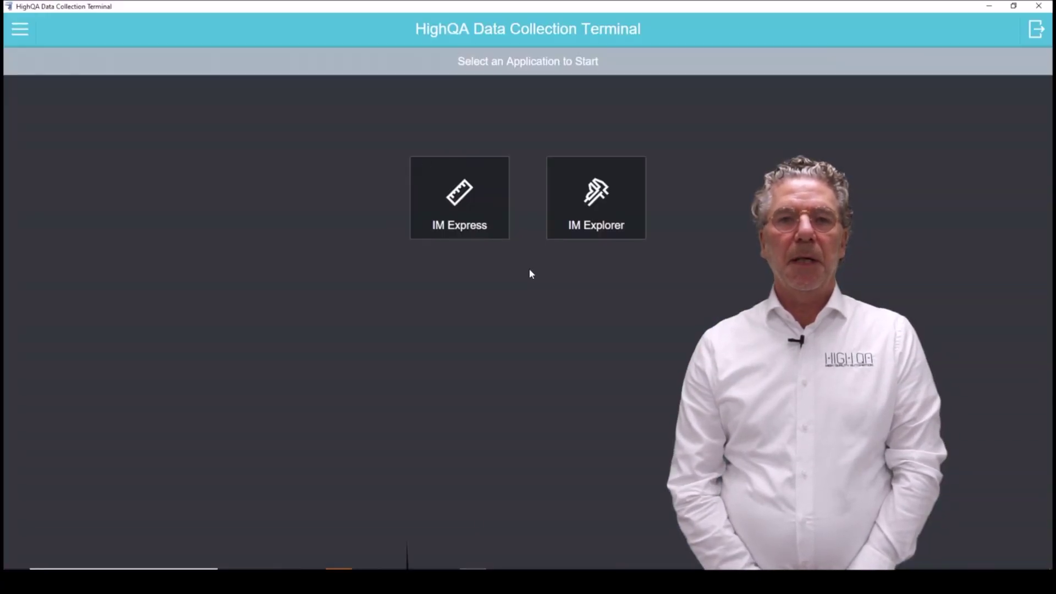
Launch IM Explorer and log in with the user's name and password
{"action": "left_click", "coordinate": [585, 208]}
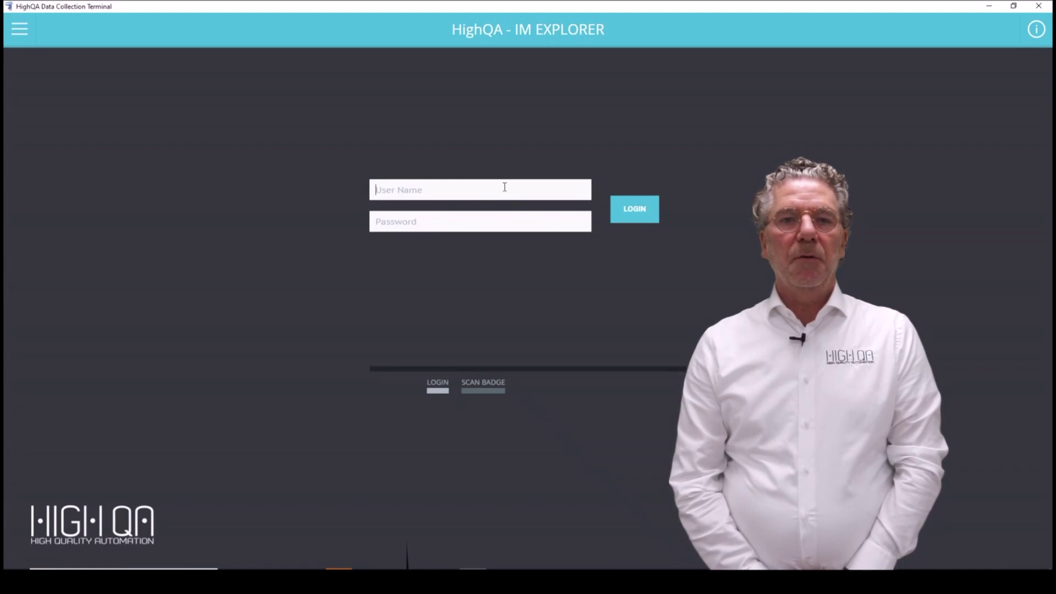
{"action": "type", "text": "Hans"}
{"action": "left_click", "coordinate": [488, 220]}
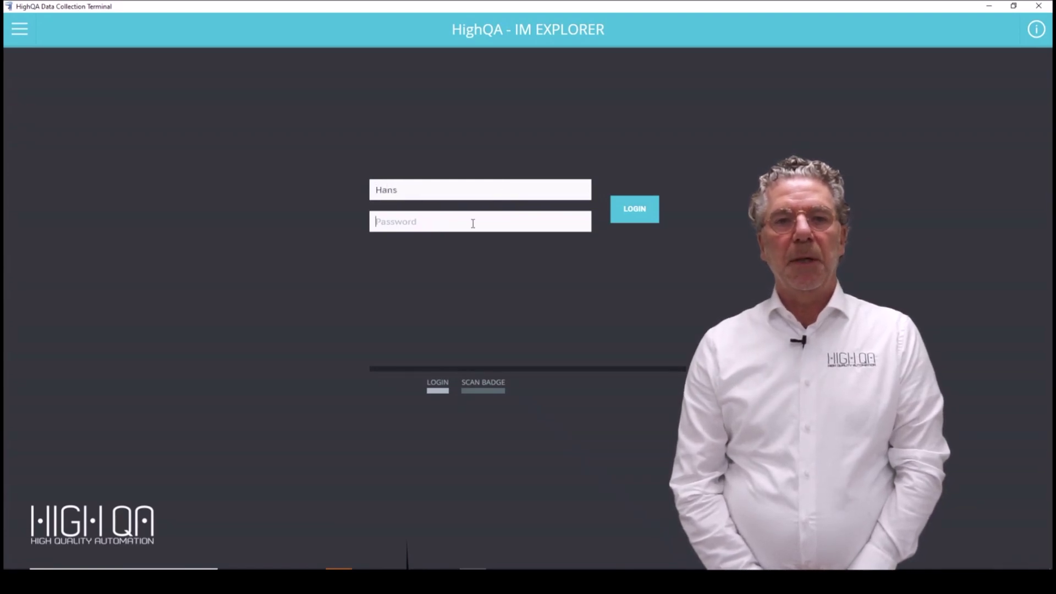
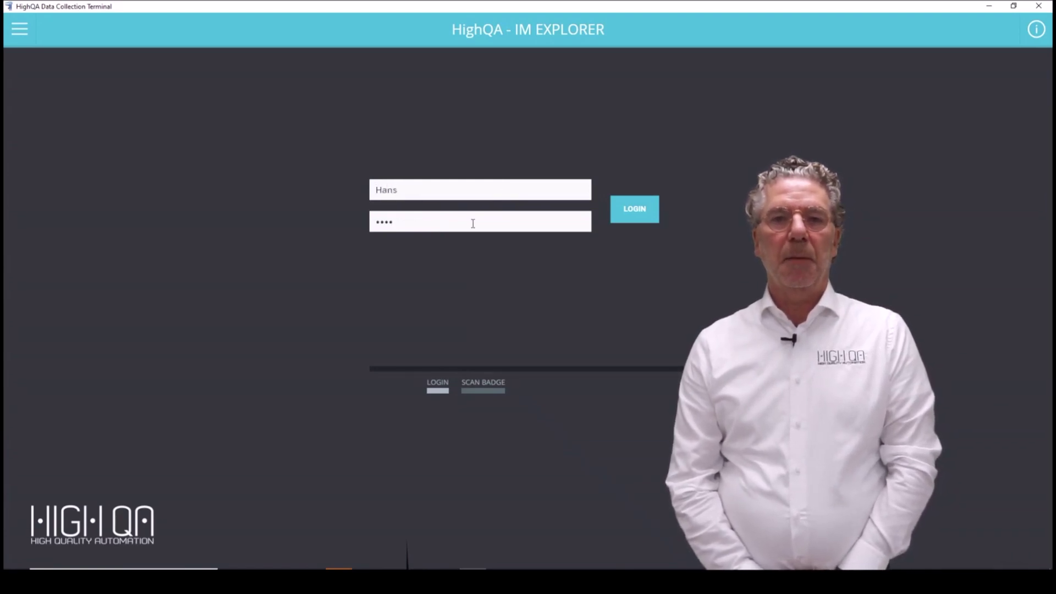
{"action": "left_click", "coordinate": [636, 216]}
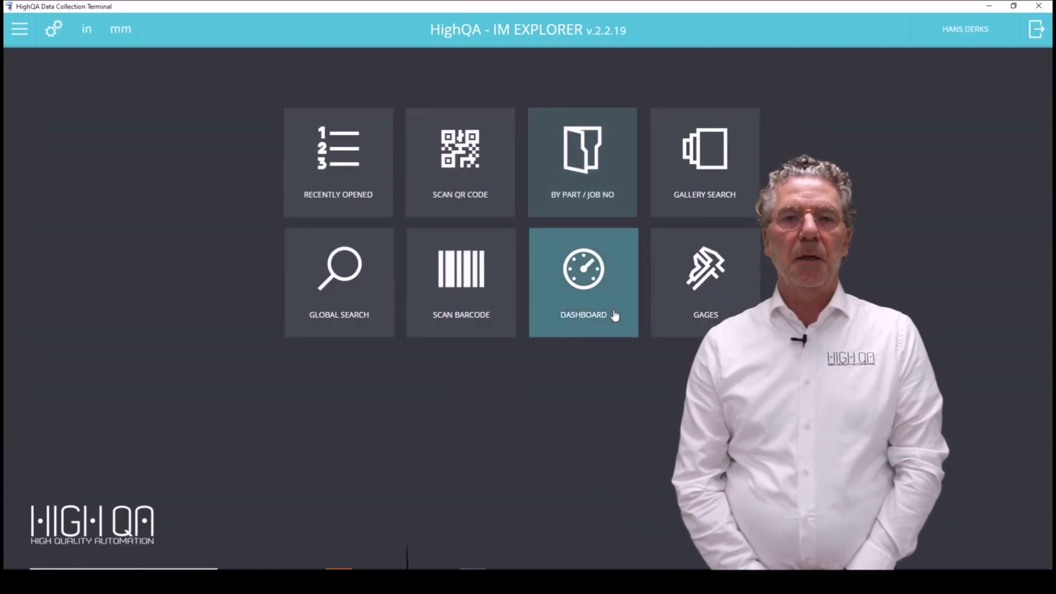
Pick the High QA KSC Base - V4 Views part via Gallery Search, then serial 5 of Job1
{"action": "left_click", "coordinate": [694, 176]}
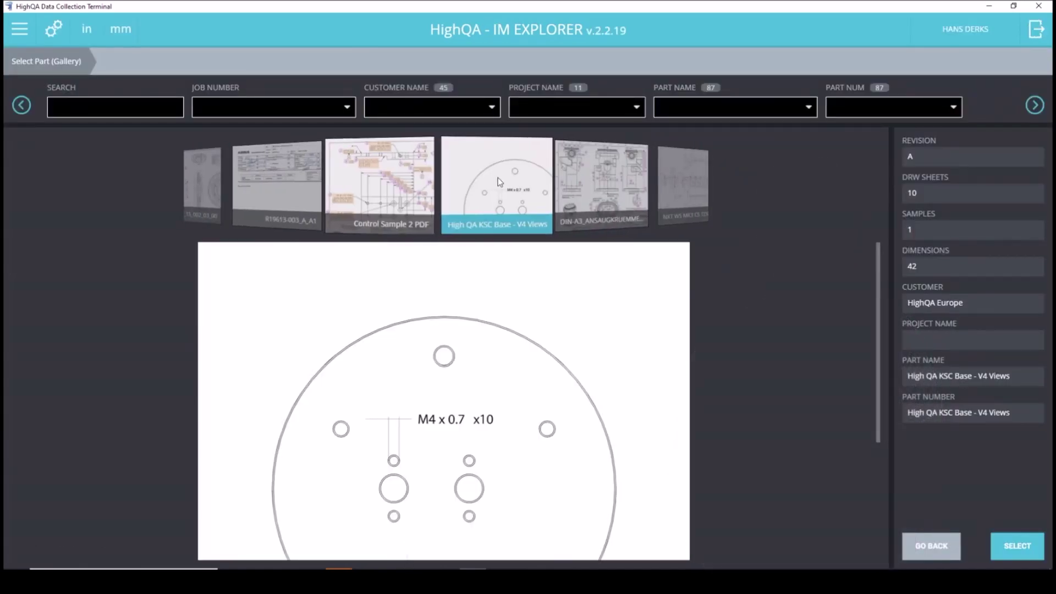
{"action": "left_click", "coordinate": [1008, 546]}
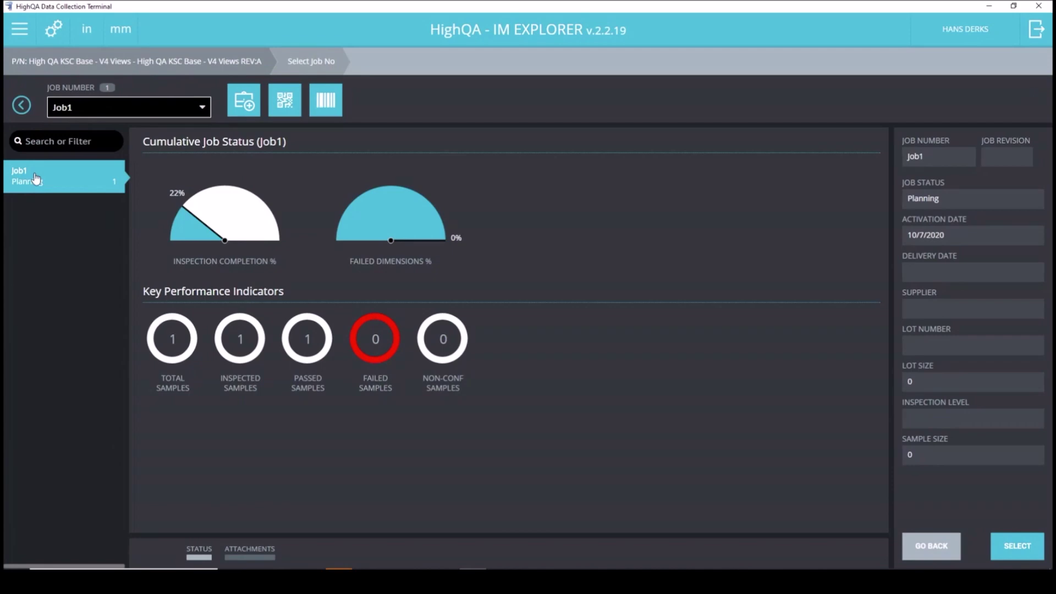
{"action": "double_click", "coordinate": [34, 185]}
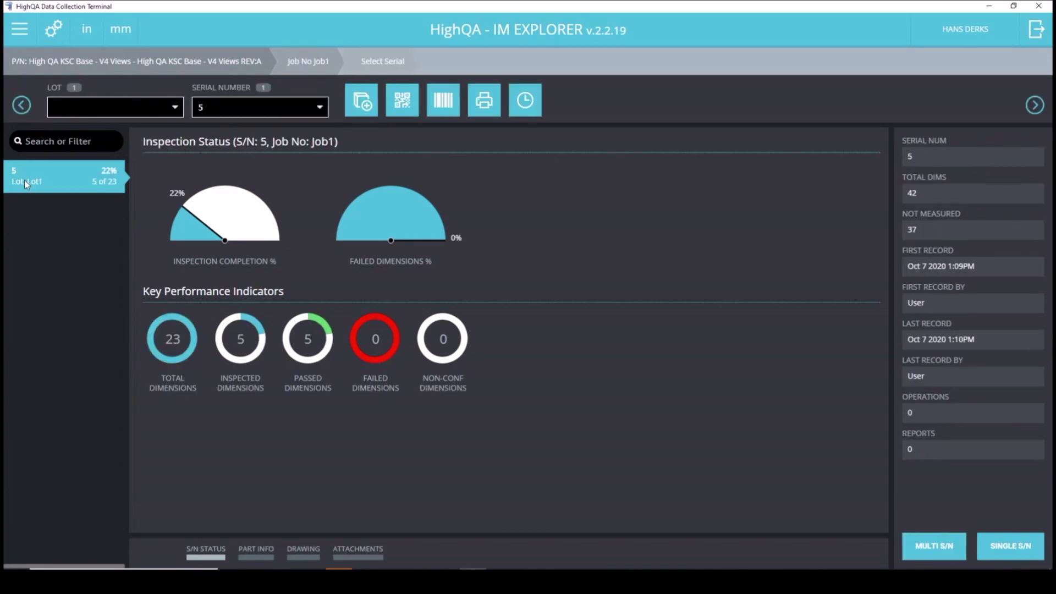
{"action": "double_click", "coordinate": [25, 180]}
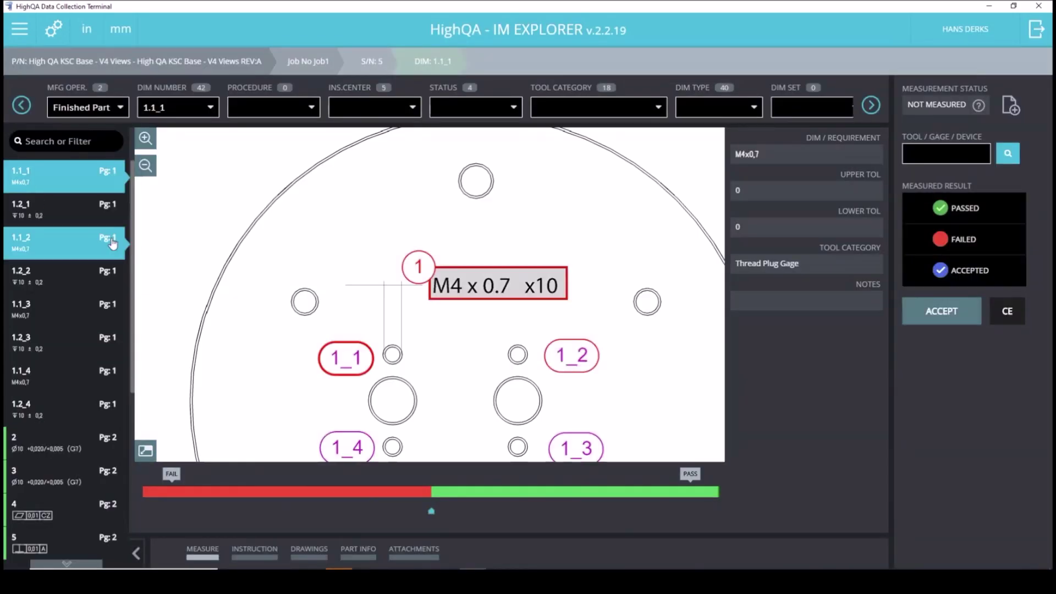
Pass M4 thread 1.1_1 and record depth 10.1 for dimension 1.2_1
{"action": "scroll", "coordinate": [84, 378], "scroll_direction": "down", "scroll_amount": 3}
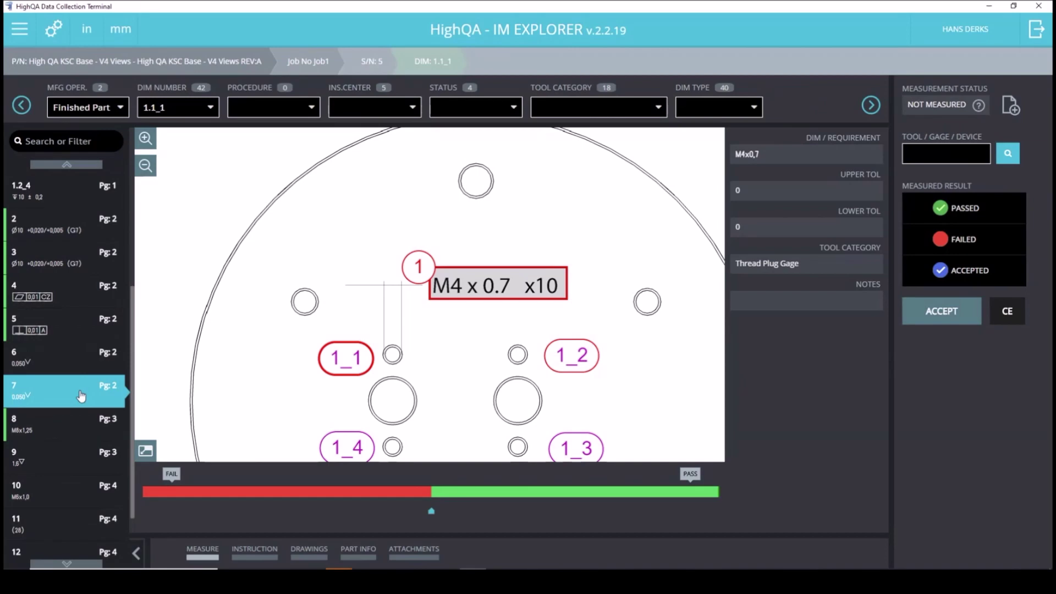
{"action": "left_click", "coordinate": [67, 244]}
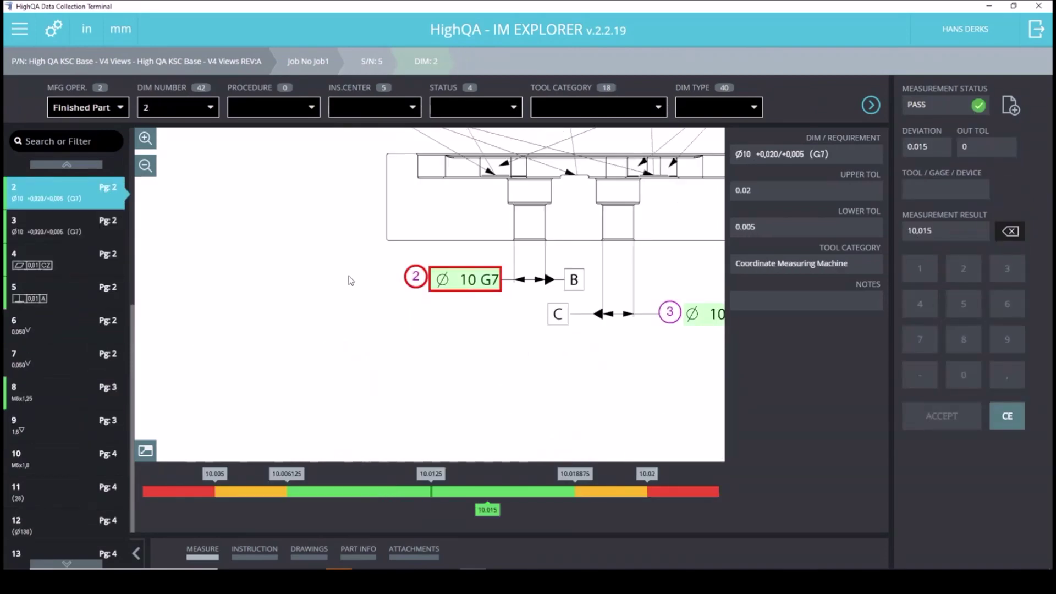
{"action": "scroll", "coordinate": [43, 259], "scroll_direction": "up", "scroll_amount": 4}
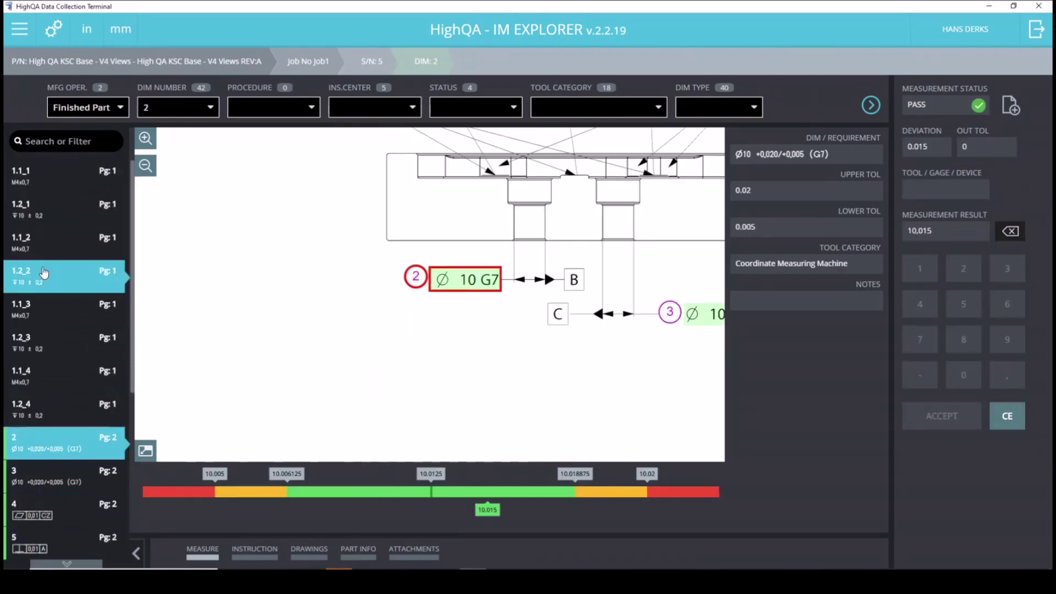
{"action": "left_click", "coordinate": [48, 189]}
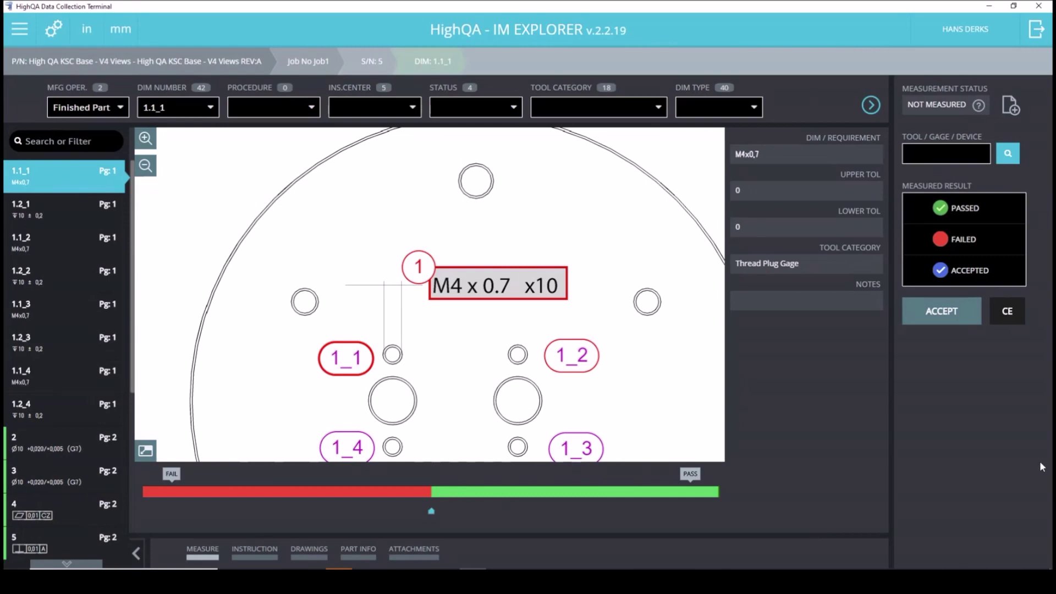
{"action": "left_click", "coordinate": [959, 215]}
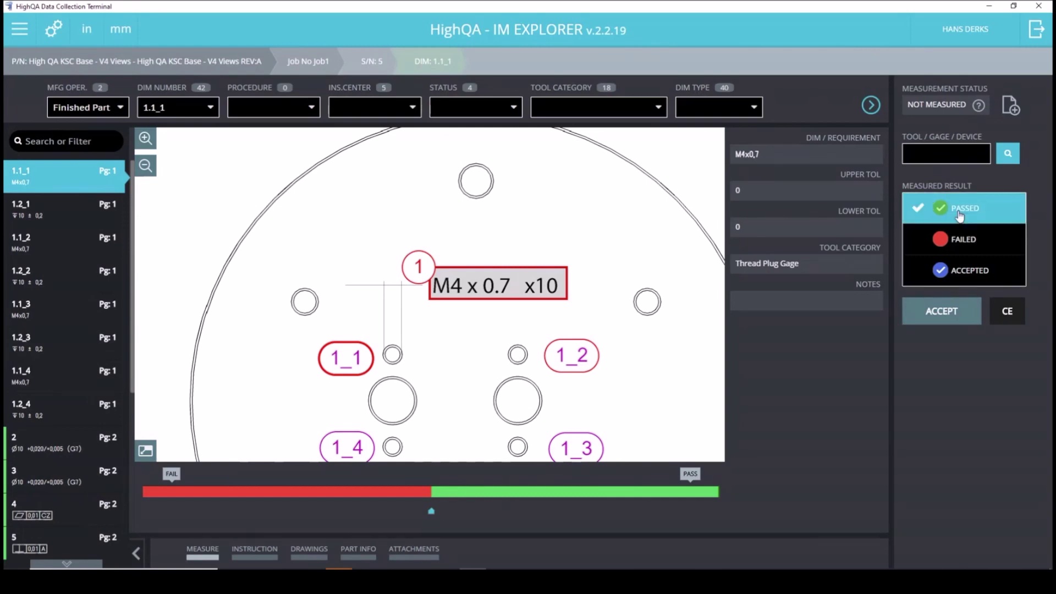
{"action": "left_click", "coordinate": [950, 316]}
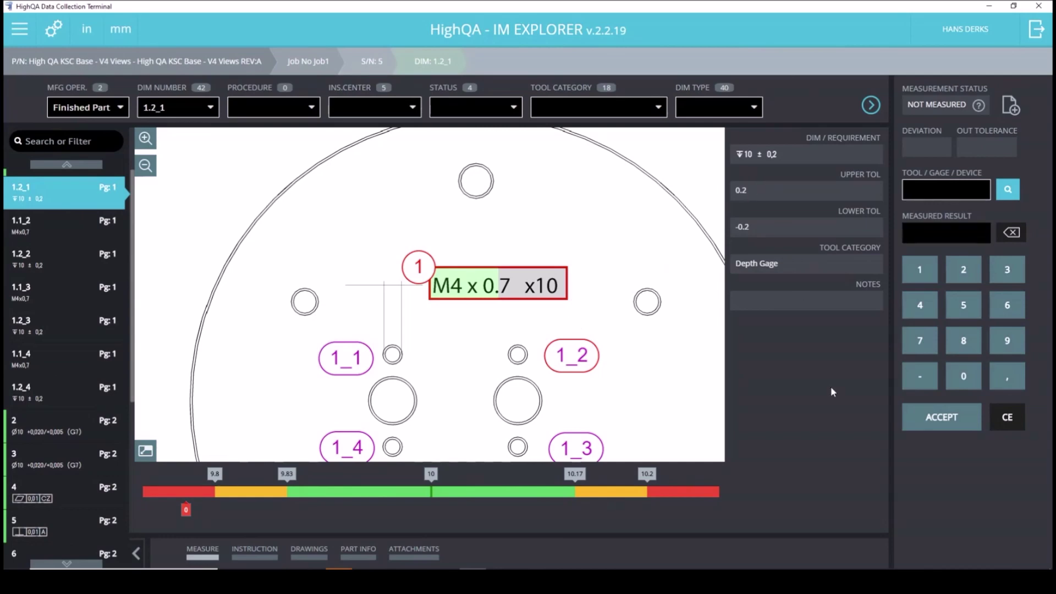
{"action": "type", "text": "10,1"}
{"action": "left_click", "coordinate": [951, 419]}
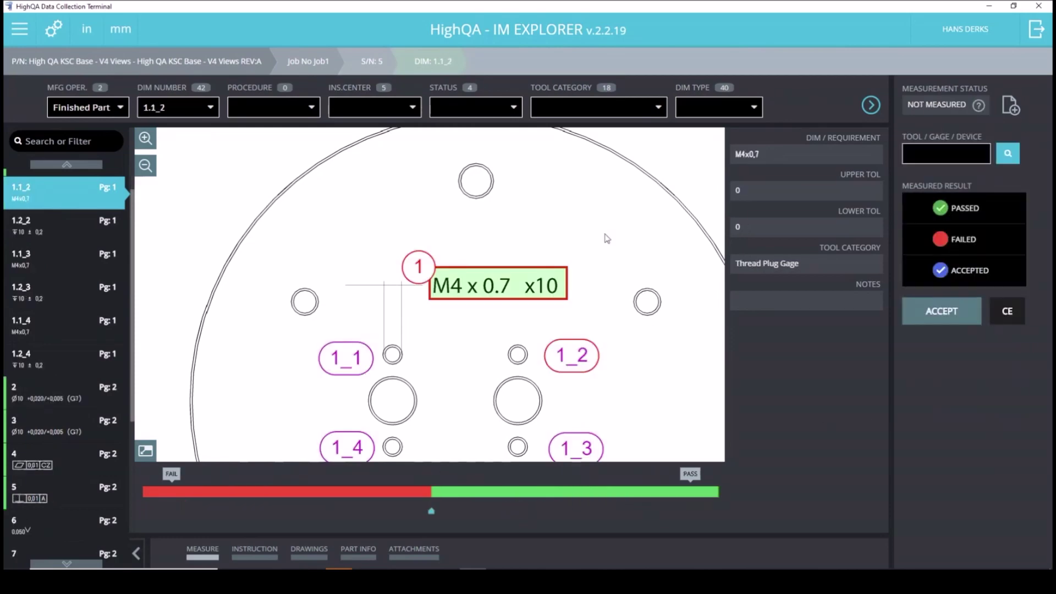
Pass thread 1.1_2 and record depth 10.11 for dimension 1.2_2
{"action": "left_click", "coordinate": [965, 208]}
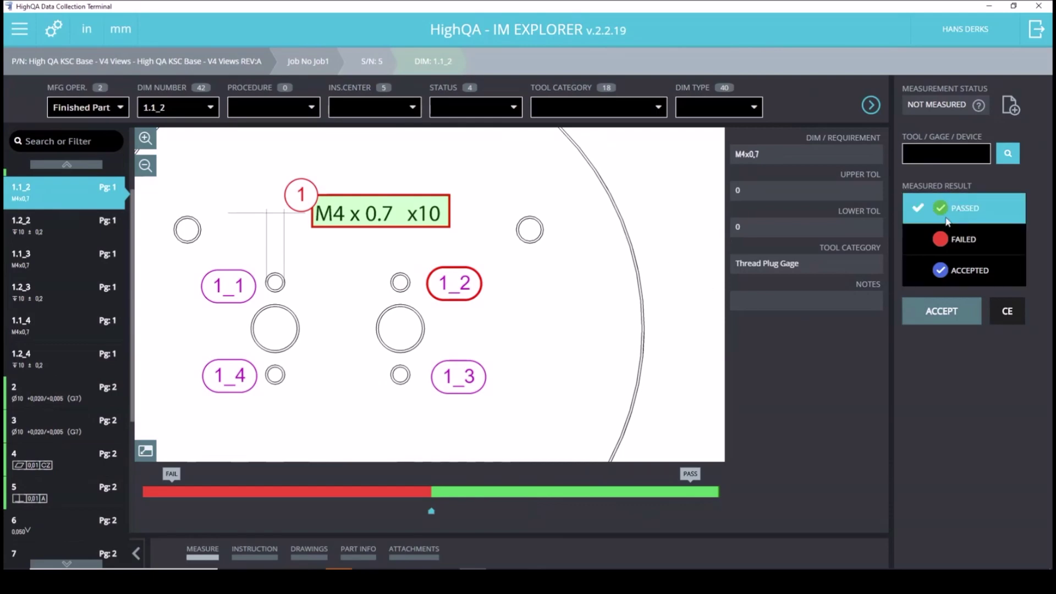
{"action": "left_click", "coordinate": [945, 311]}
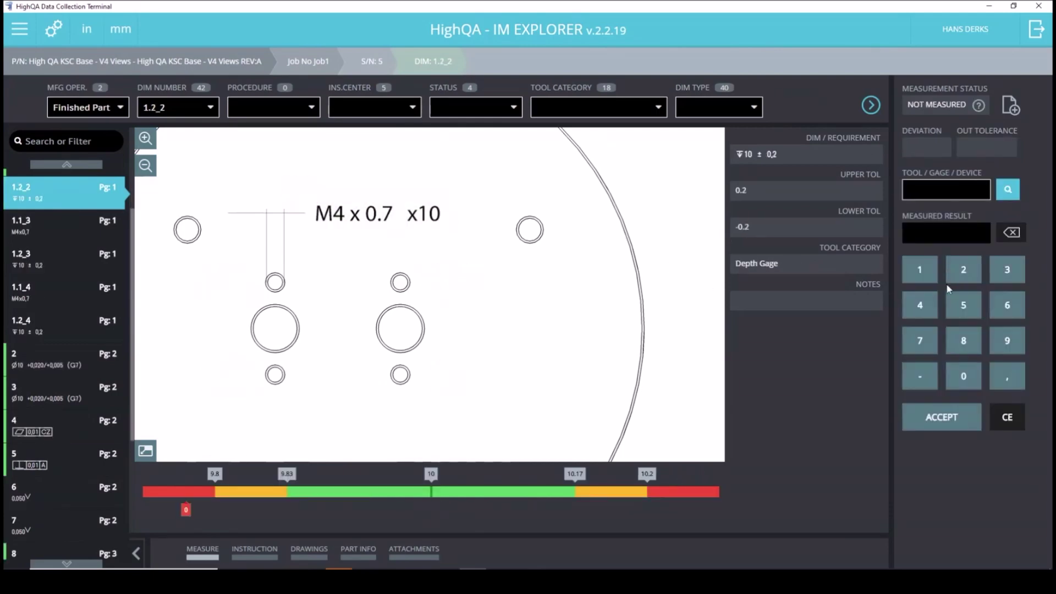
{"action": "left_click", "coordinate": [917, 275]}
{"action": "left_click", "coordinate": [958, 380]}
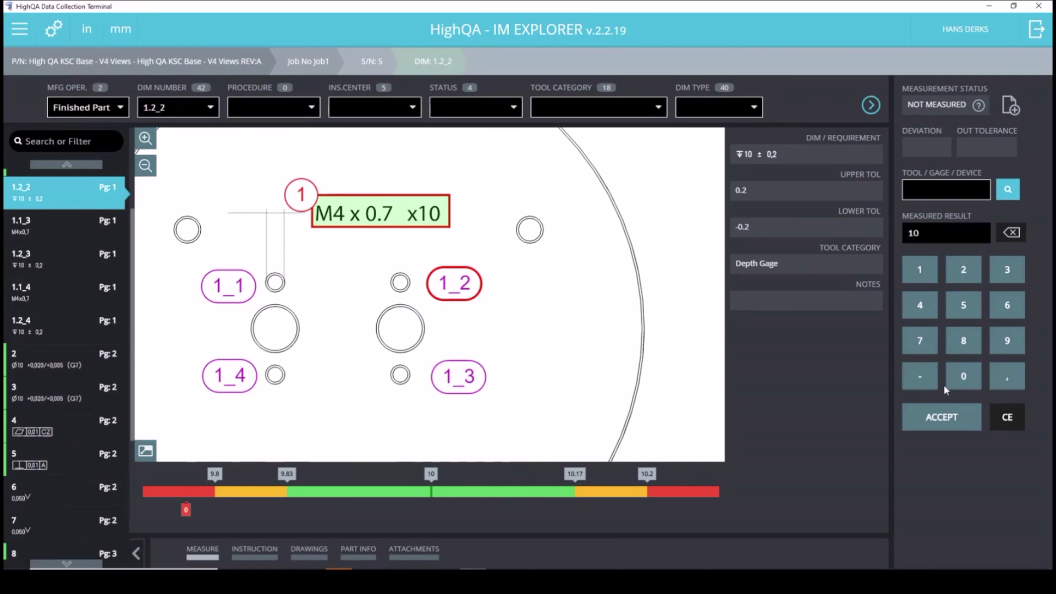
{"action": "left_click", "coordinate": [1010, 379]}
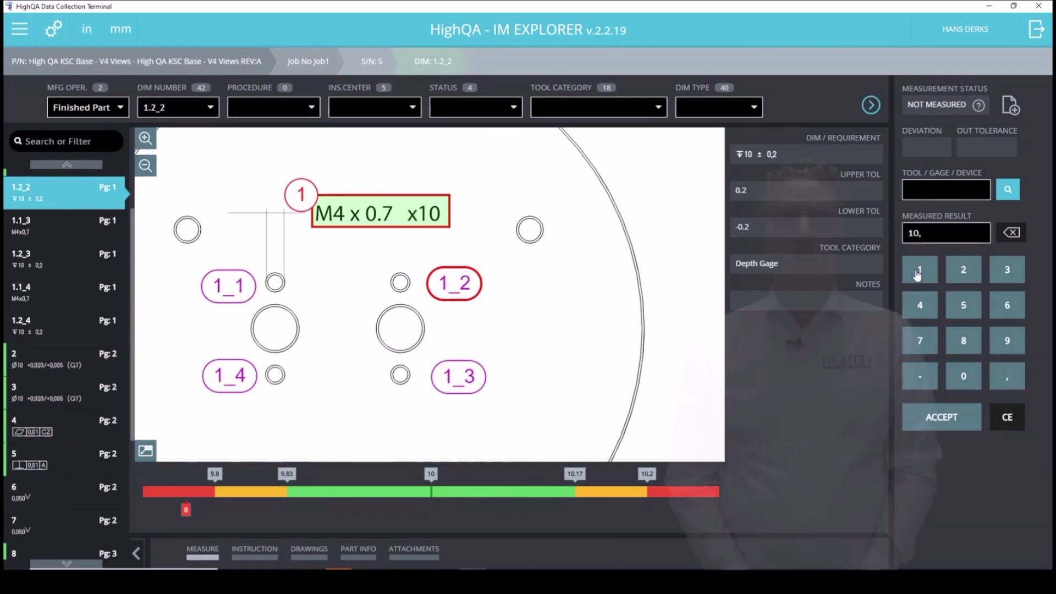
{"action": "left_click", "coordinate": [919, 270]}
{"action": "left_click", "coordinate": [919, 270]}
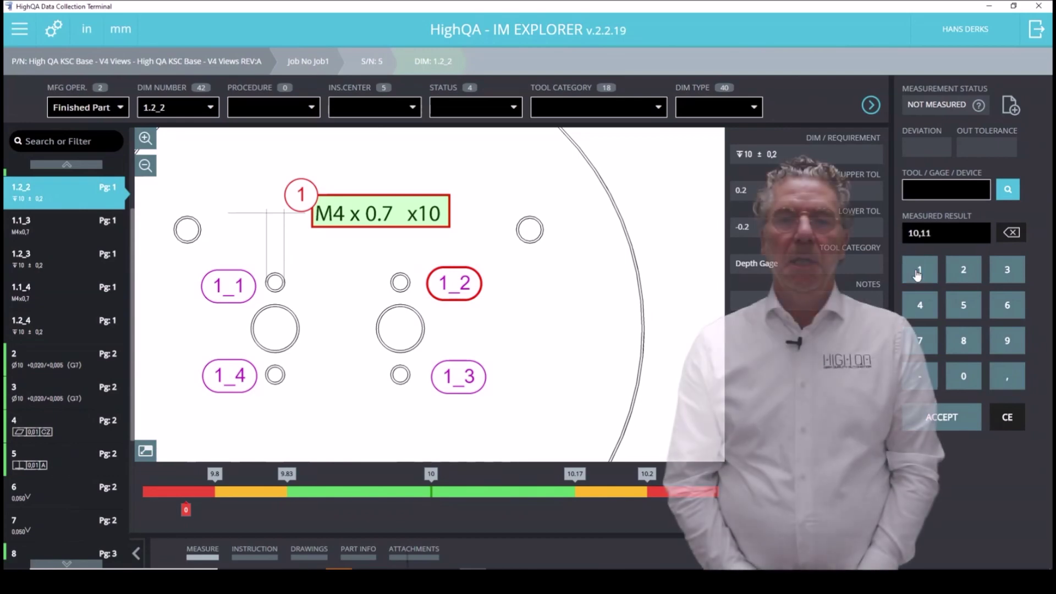
{"action": "left_click", "coordinate": [959, 423]}
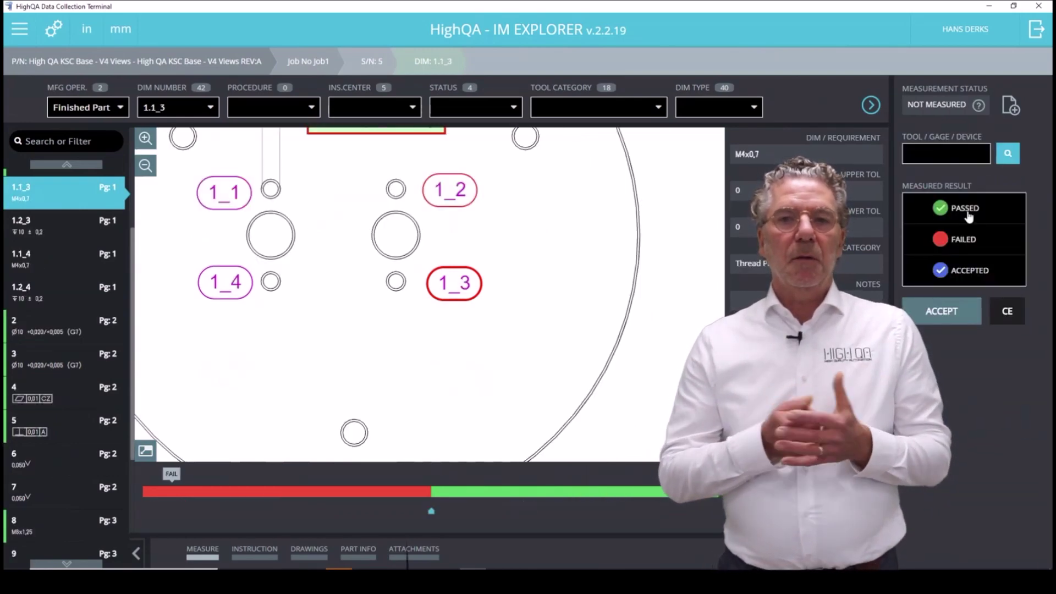
Pass thread 1.1_3 and record depth 10.12 for dimension 1.2_3
{"action": "left_click", "coordinate": [969, 214]}
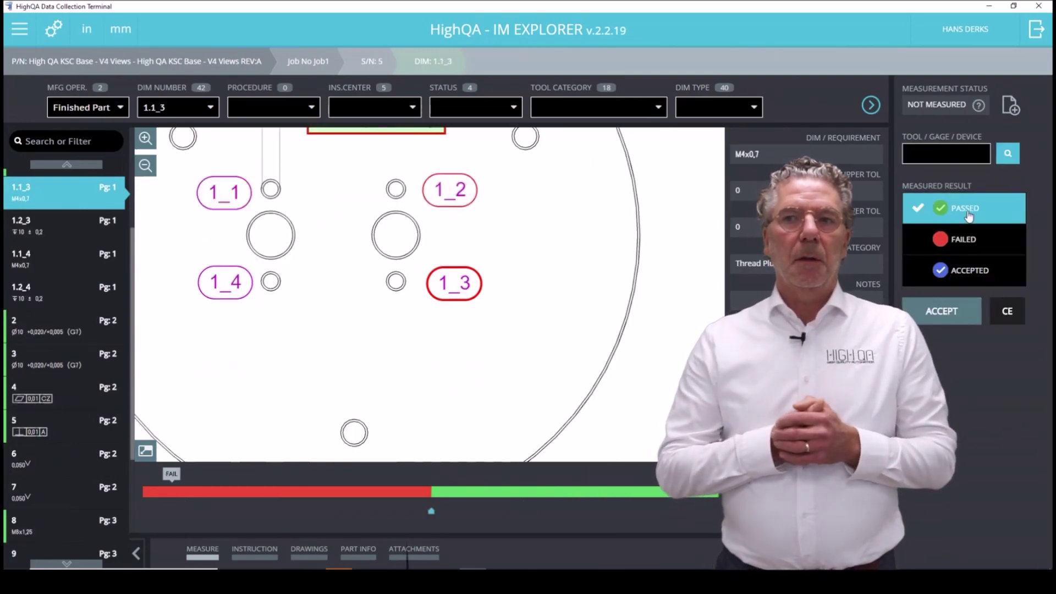
{"action": "left_click", "coordinate": [955, 312]}
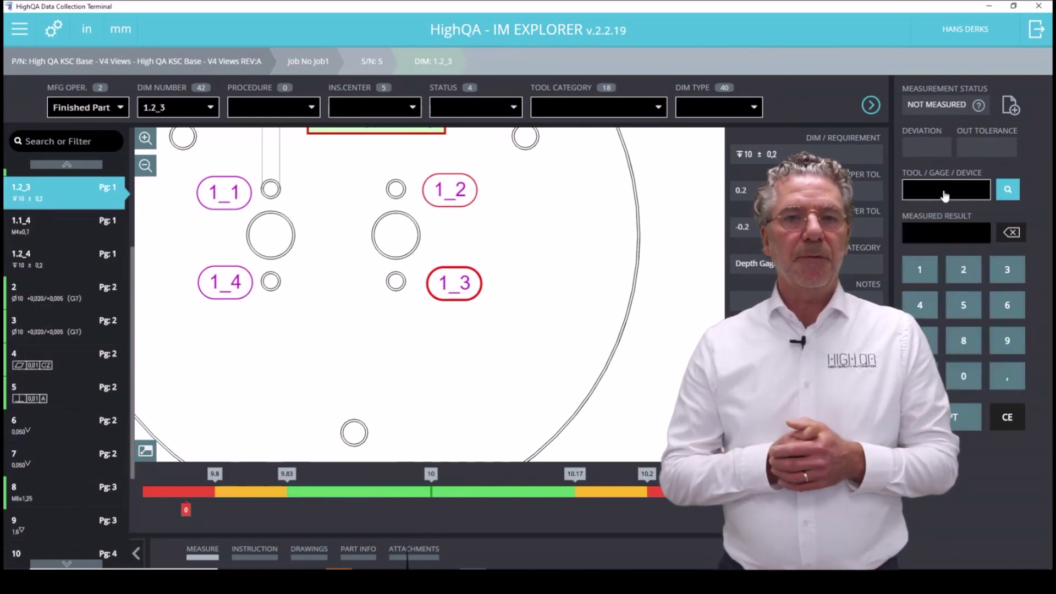
{"action": "left_click", "coordinate": [963, 376]}
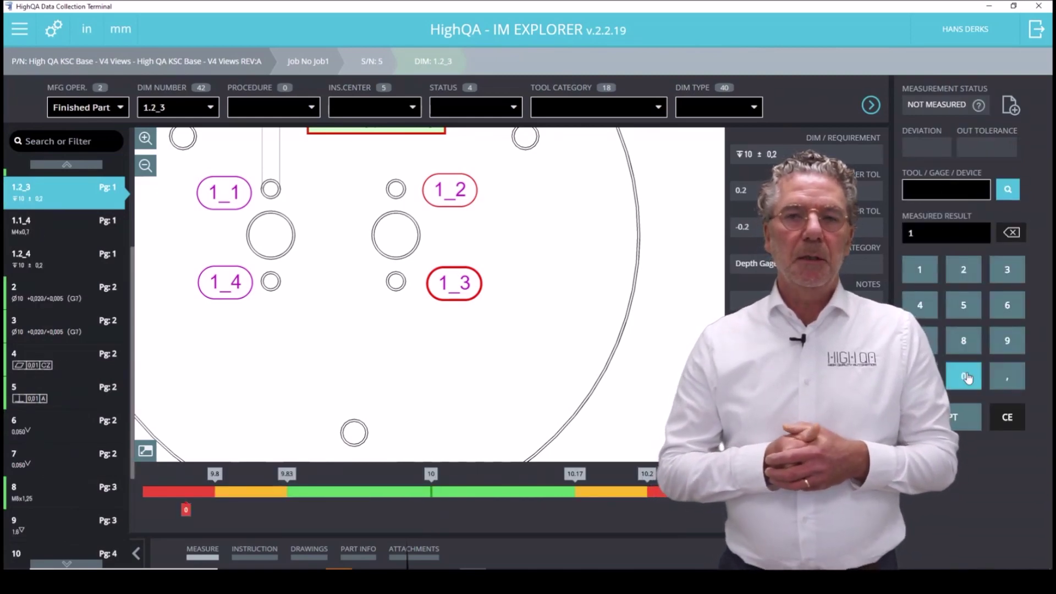
{"action": "left_click", "coordinate": [1007, 376]}
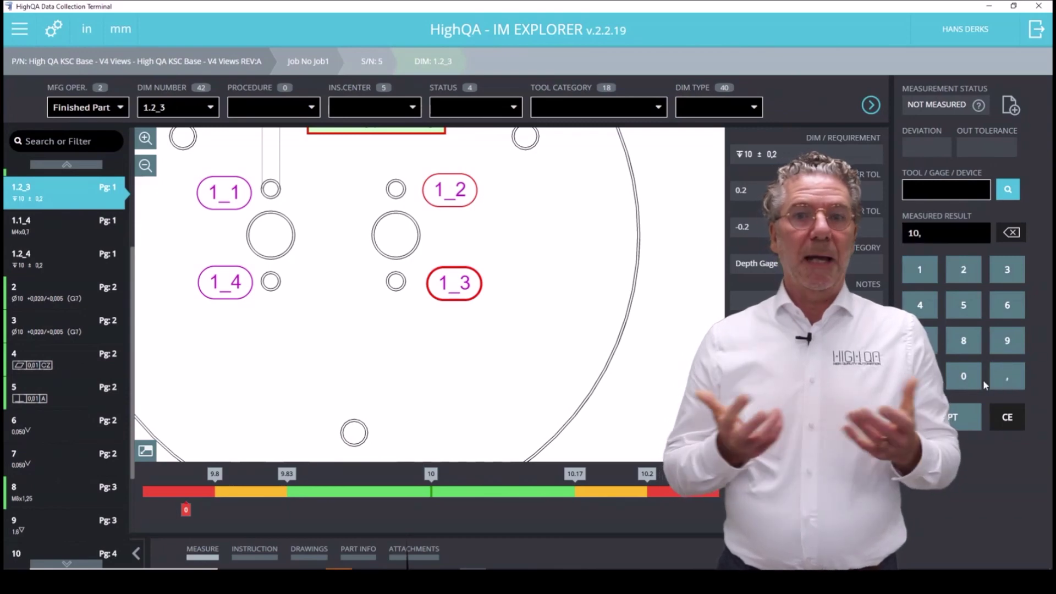
{"action": "left_click", "coordinate": [919, 269]}
{"action": "left_click", "coordinate": [963, 270]}
{"action": "left_click", "coordinate": [965, 420]}
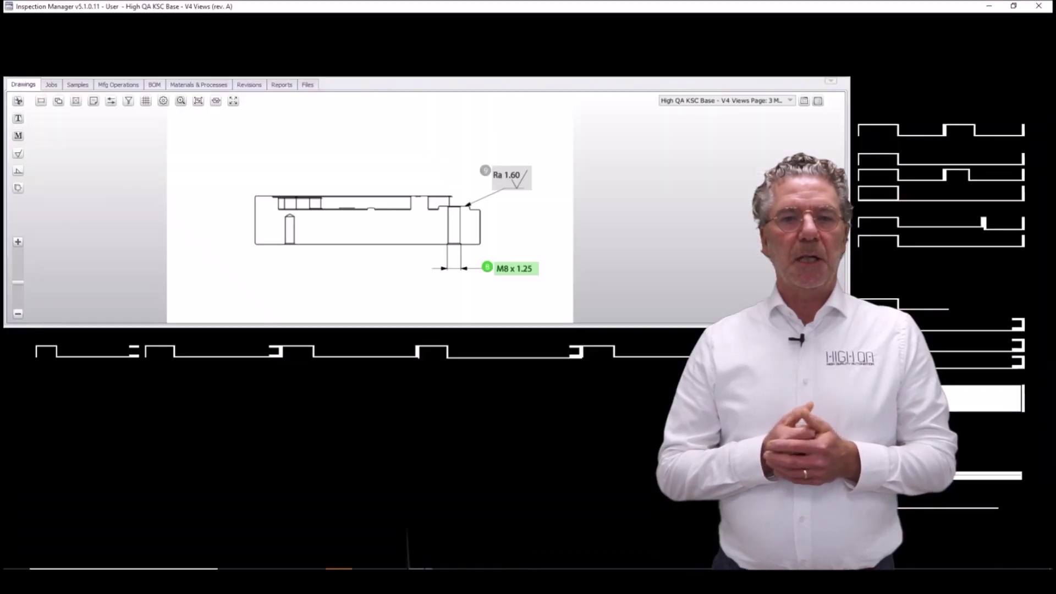
Bring Inspection Manager back on drawing page 1 and list the Inspection Reports types
{"action": "left_click", "coordinate": [424, 527]}
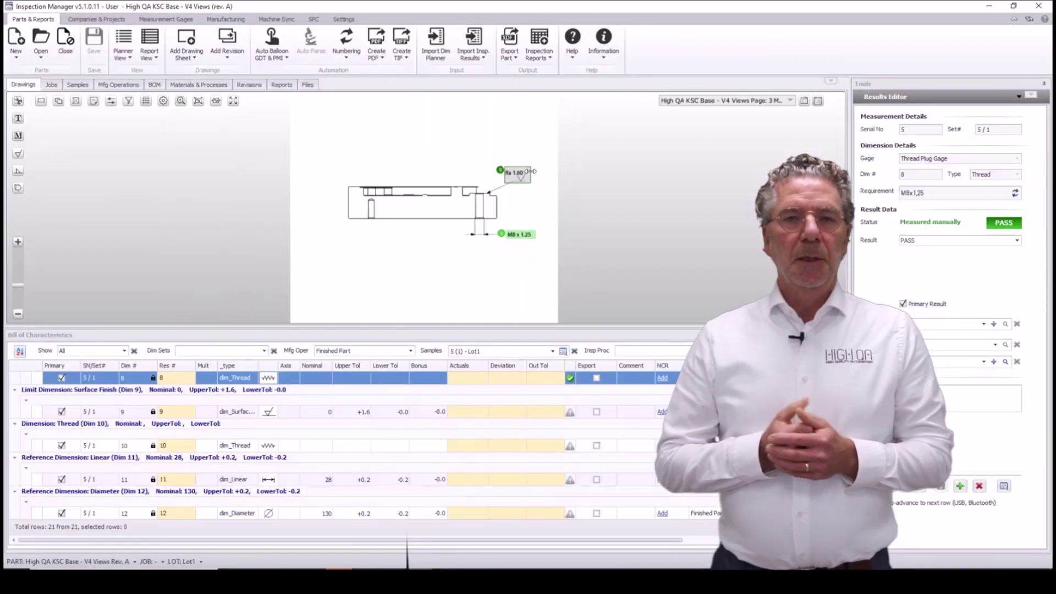
{"action": "left_click", "coordinate": [676, 102]}
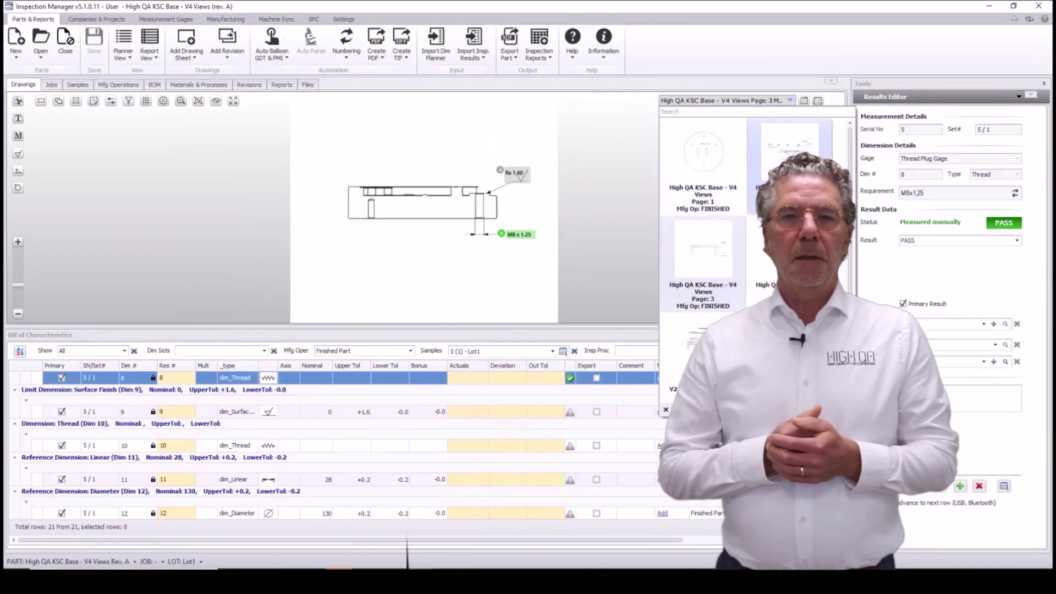
{"action": "left_click", "coordinate": [704, 161]}
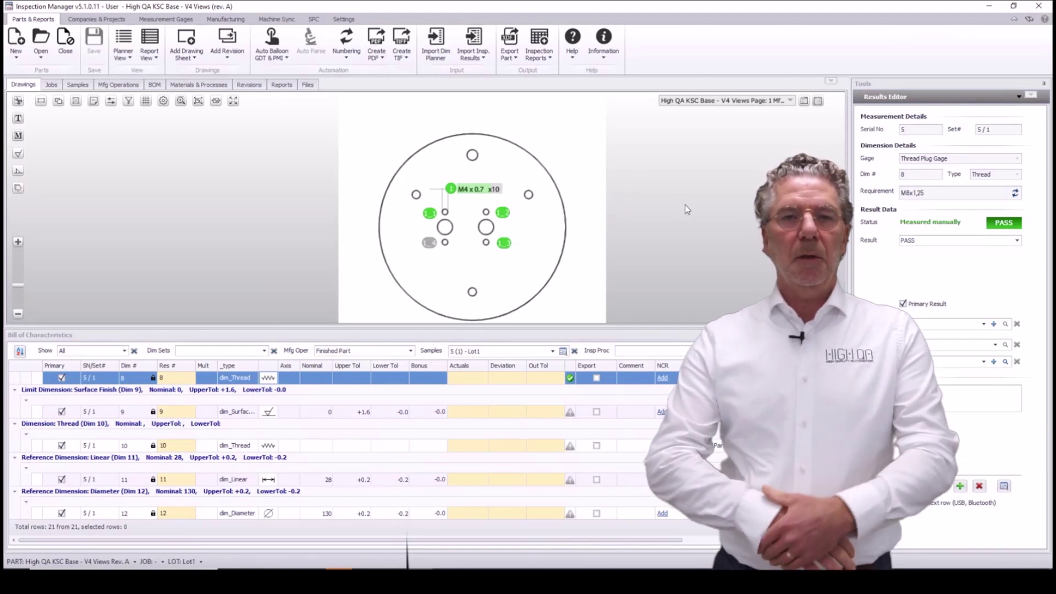
{"action": "left_click", "coordinate": [539, 52]}
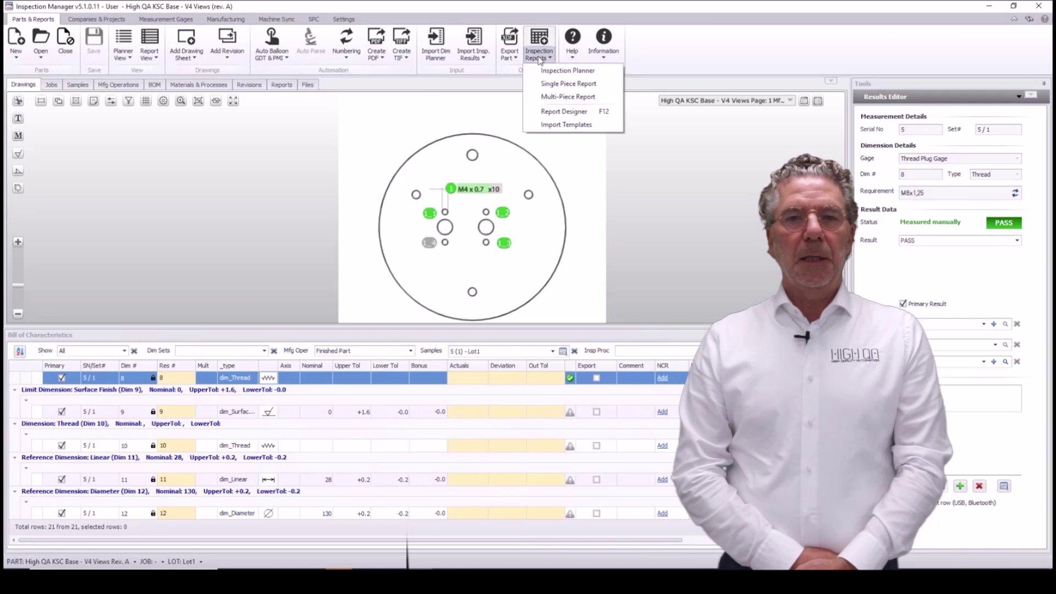
Create a single-piece AS9102 Rev B FAI report for serial 5, Lot1, Finished Part operation
{"action": "left_click", "coordinate": [584, 91]}
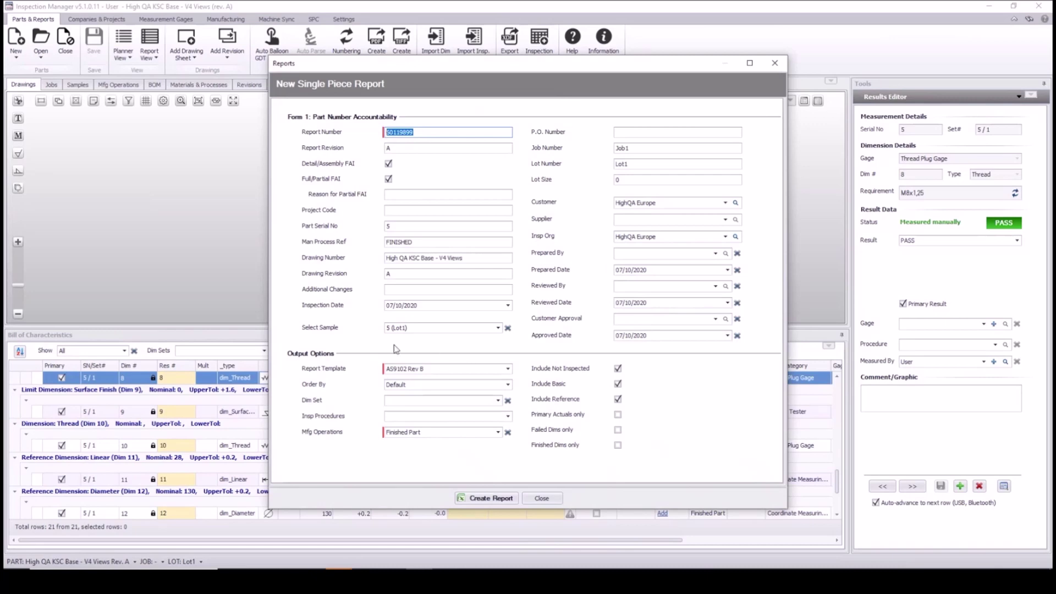
{"action": "left_click", "coordinate": [493, 502]}
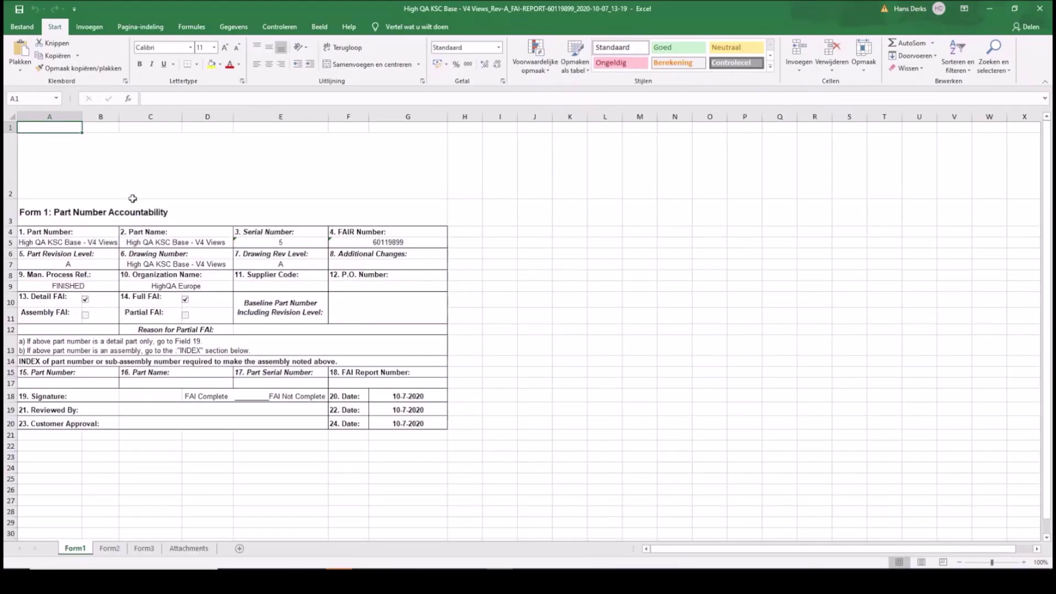
Review the inspection results on the report's Form2 and Form3 sheets, then close Excel
{"action": "left_click", "coordinate": [117, 549]}
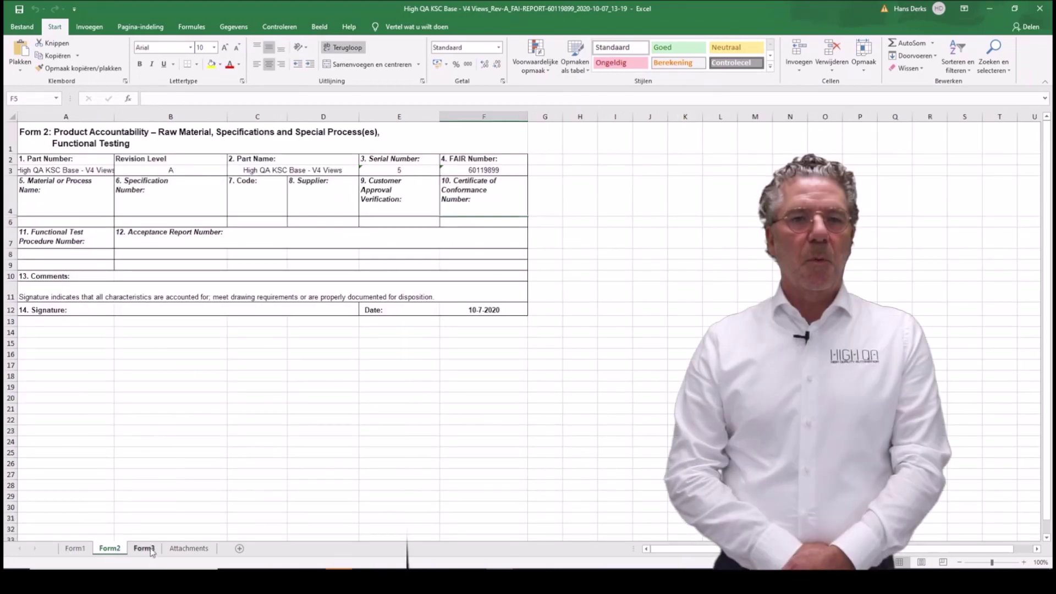
{"action": "left_click", "coordinate": [152, 548]}
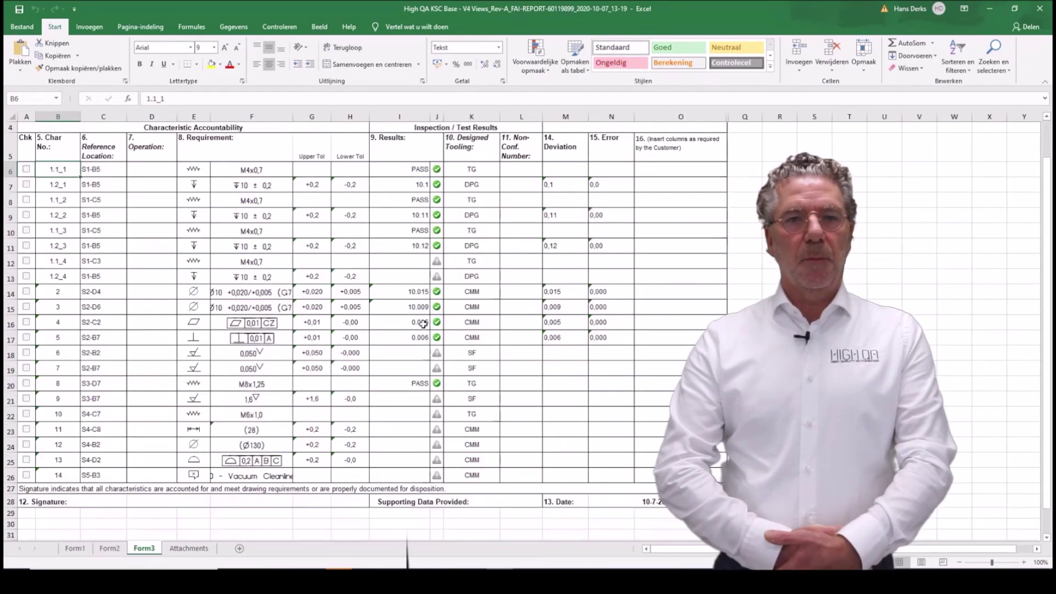
{"action": "scroll", "coordinate": [421, 283], "scroll_direction": "up", "scroll_amount": 1}
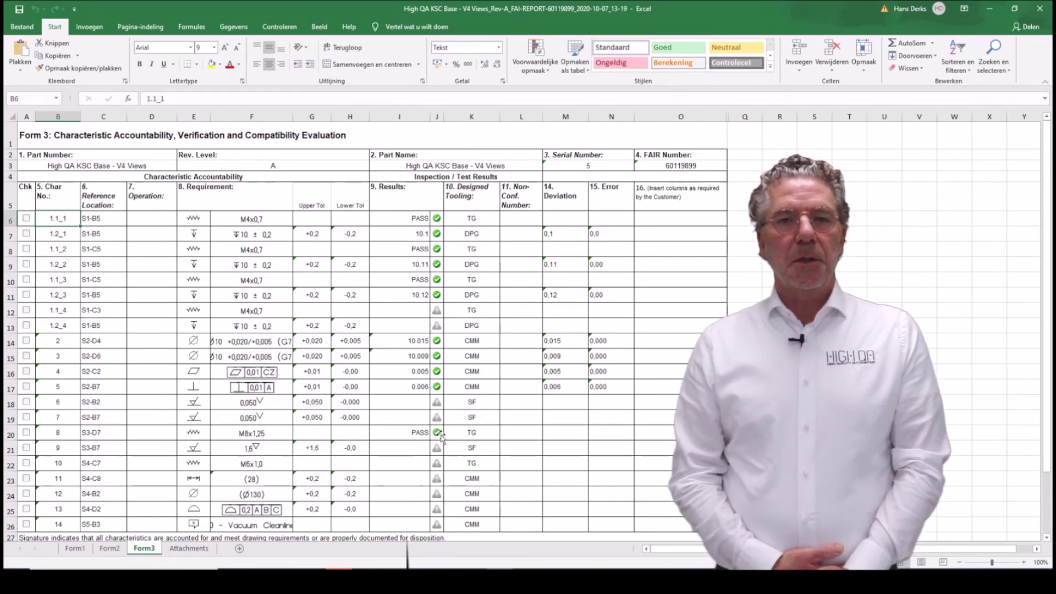
{"action": "left_click", "coordinate": [1037, 7]}
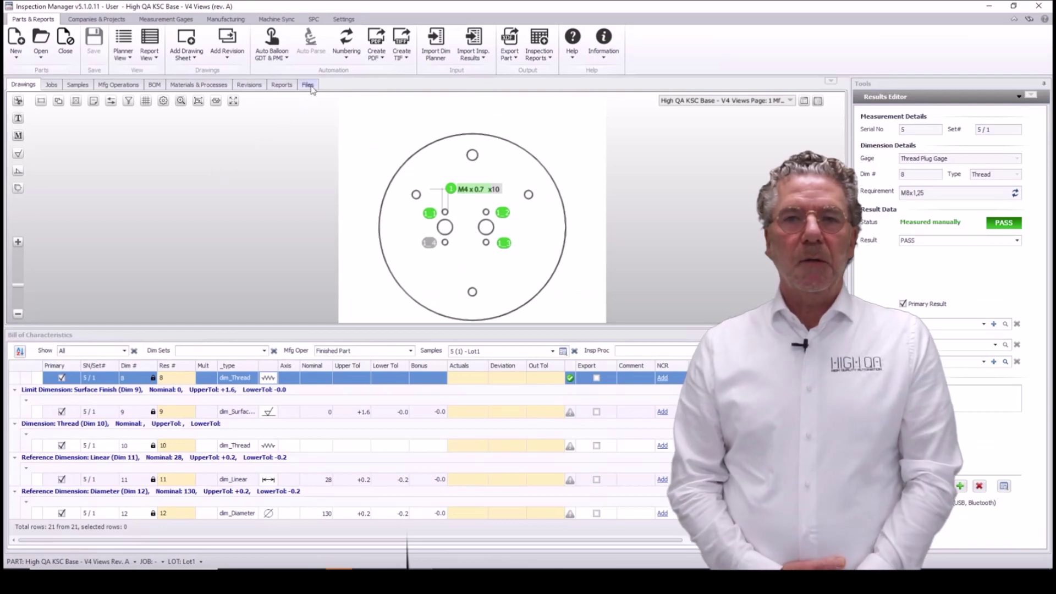
Check the part's Files and Reports lists, then show KSC Base page 2 with no sample filter
{"action": "left_click", "coordinate": [308, 84]}
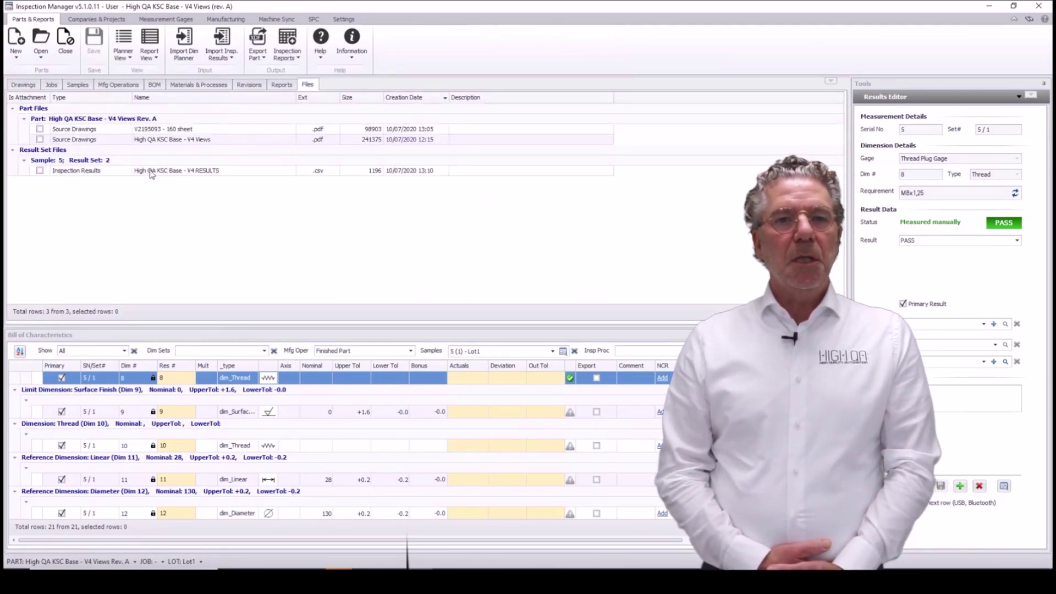
{"action": "left_click", "coordinate": [281, 85]}
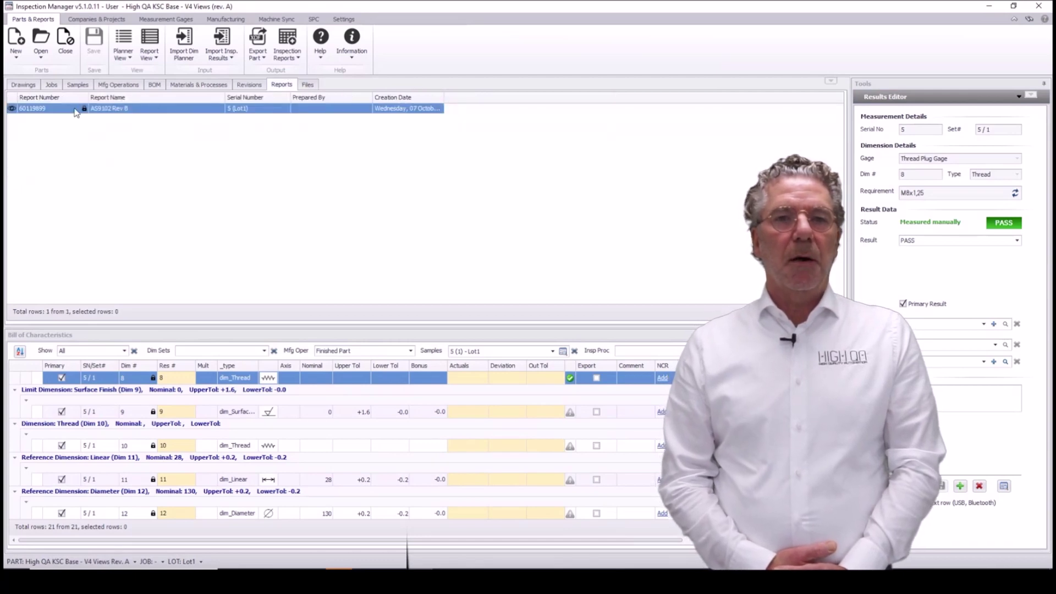
{"action": "left_click", "coordinate": [25, 86]}
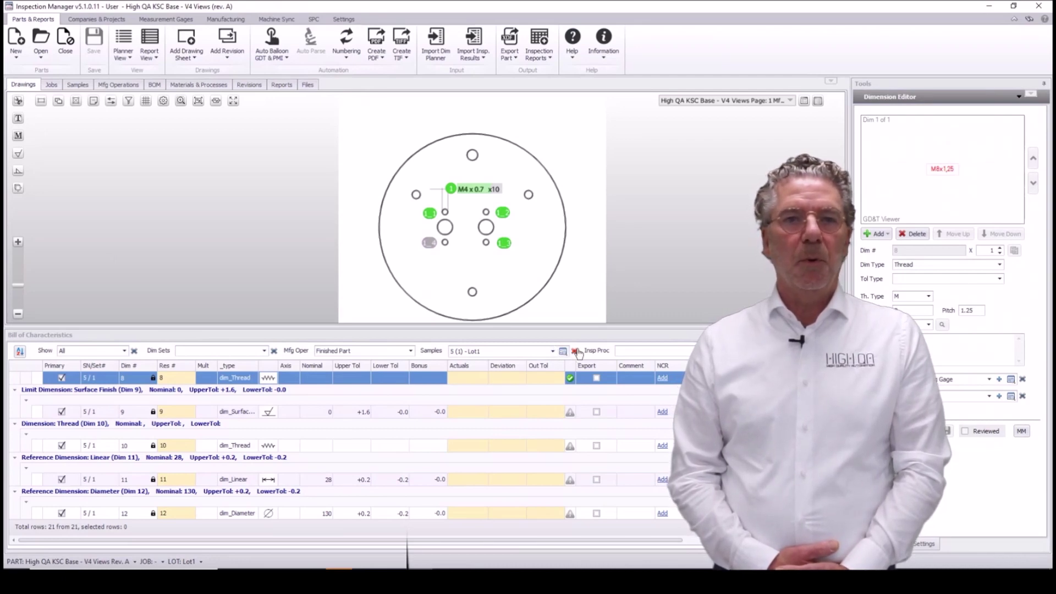
{"action": "left_click", "coordinate": [574, 351]}
{"action": "left_click", "coordinate": [692, 102]}
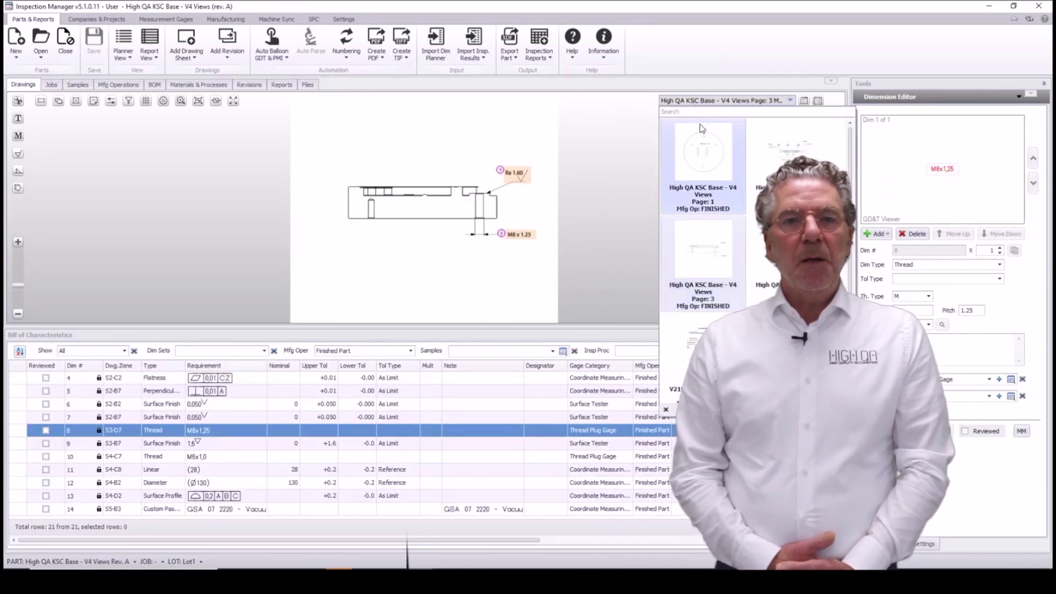
{"action": "left_click", "coordinate": [781, 159]}
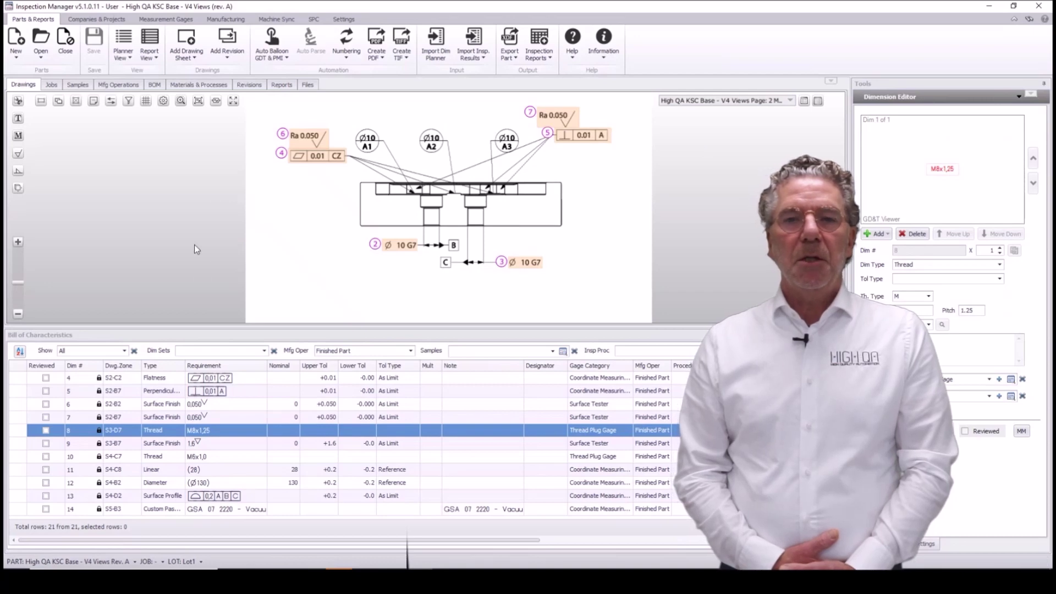